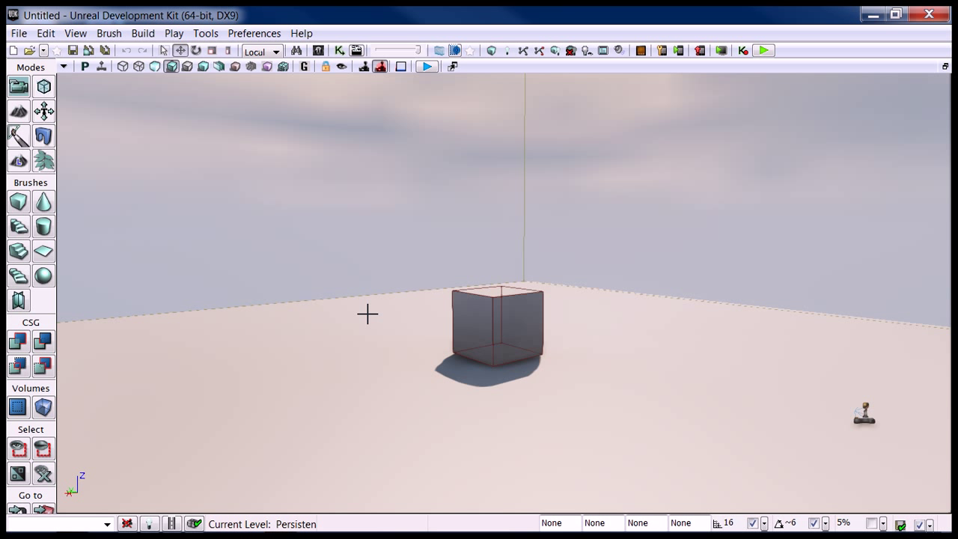
Create a new map from the Morning Lighting template and reset the viewport's show flags to default
left_click(19, 33)
left_click(31, 52)
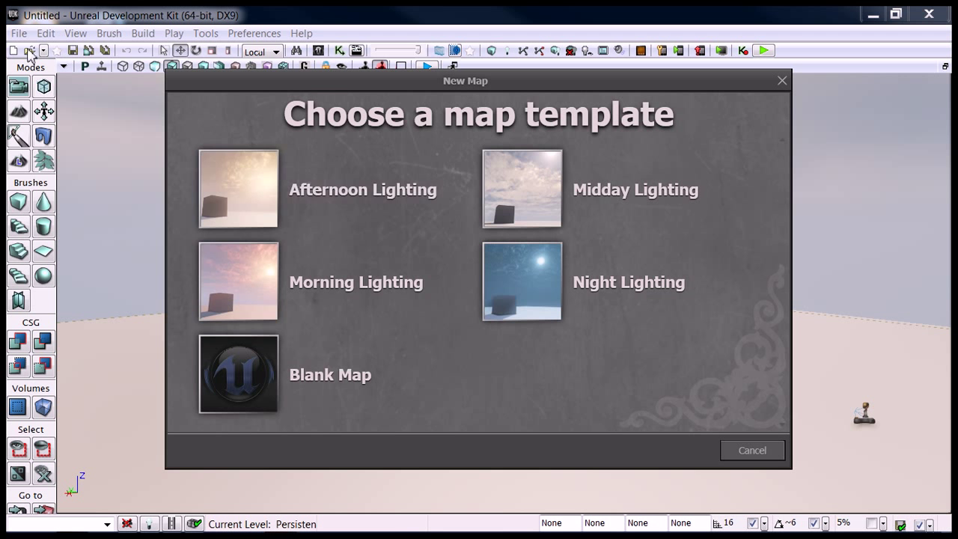
left_click(253, 293)
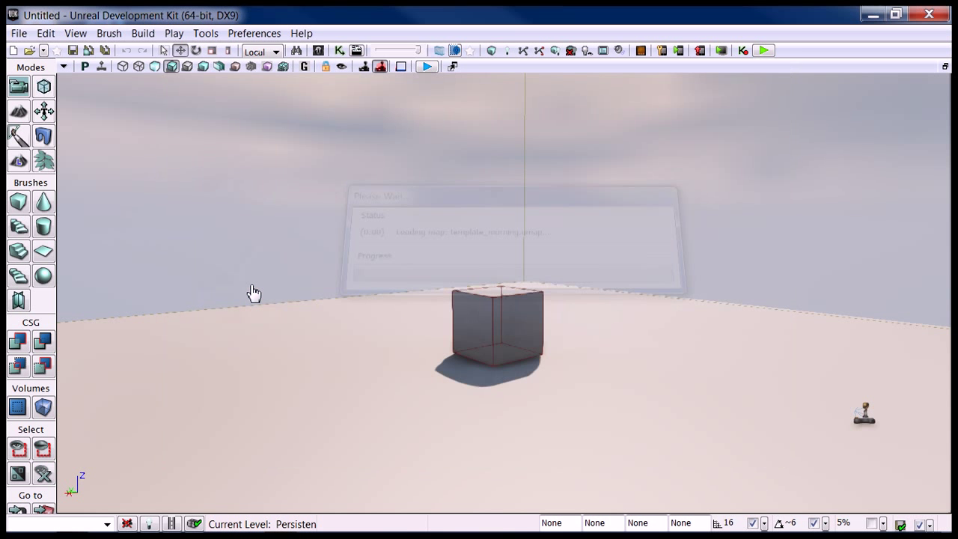
left_click(63, 67)
mouse_move(128, 67)
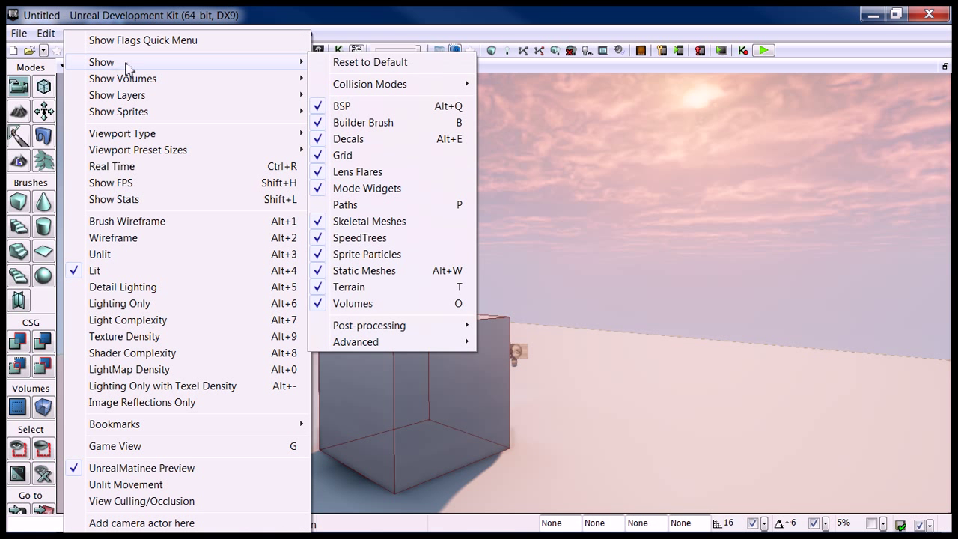
left_click(422, 63)
Stretch the cube by setting its Primitive Component Scale 3D X value to 3
right_click_drag(330, 253, 306, 282)
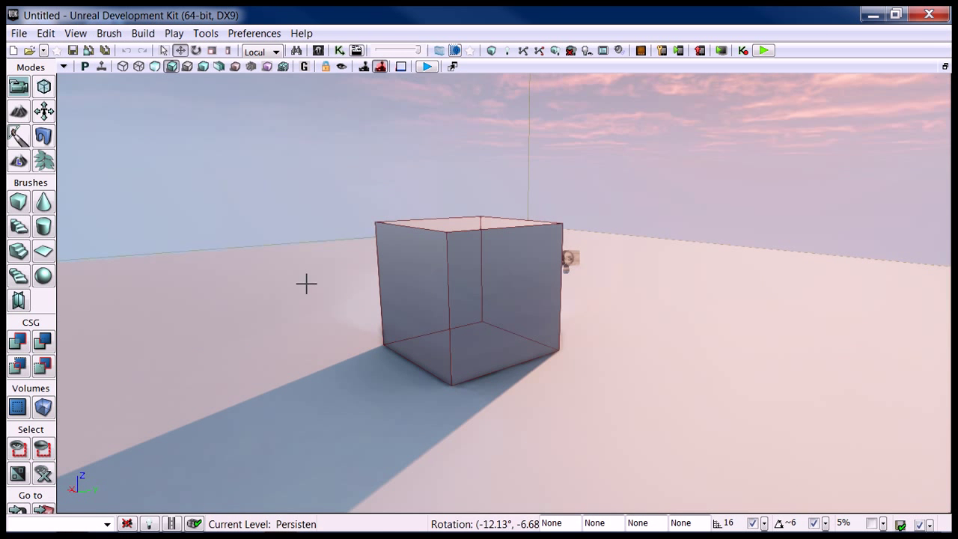
left_click(504, 287)
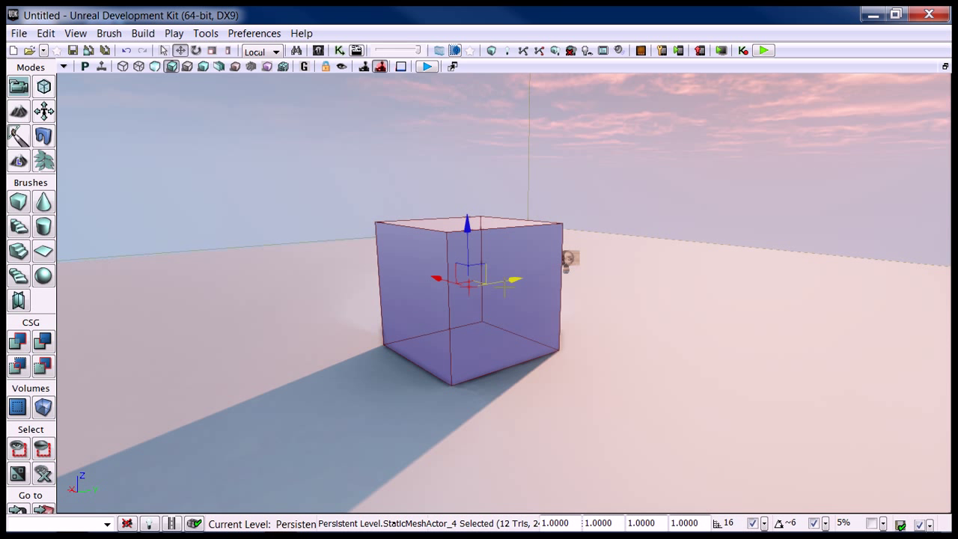
double_click(496, 287)
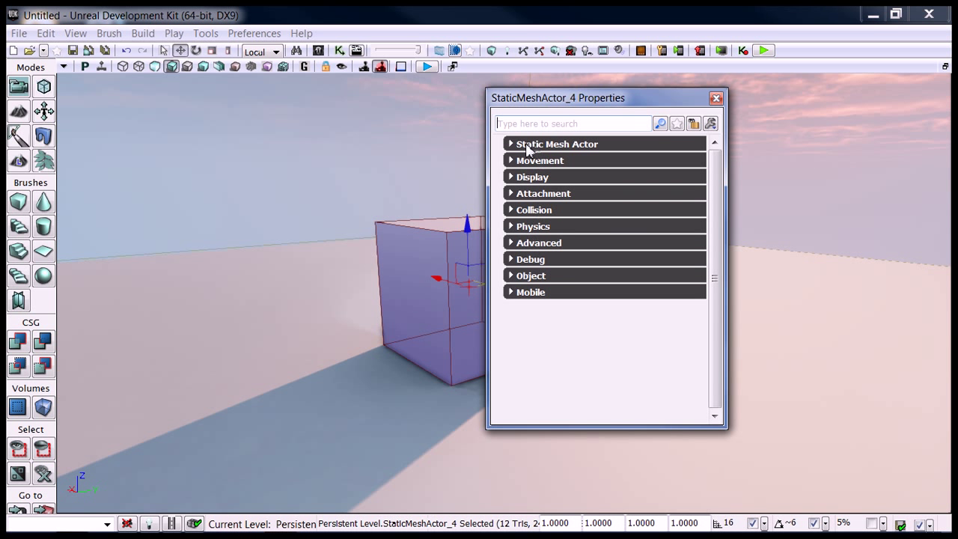
left_click(511, 144)
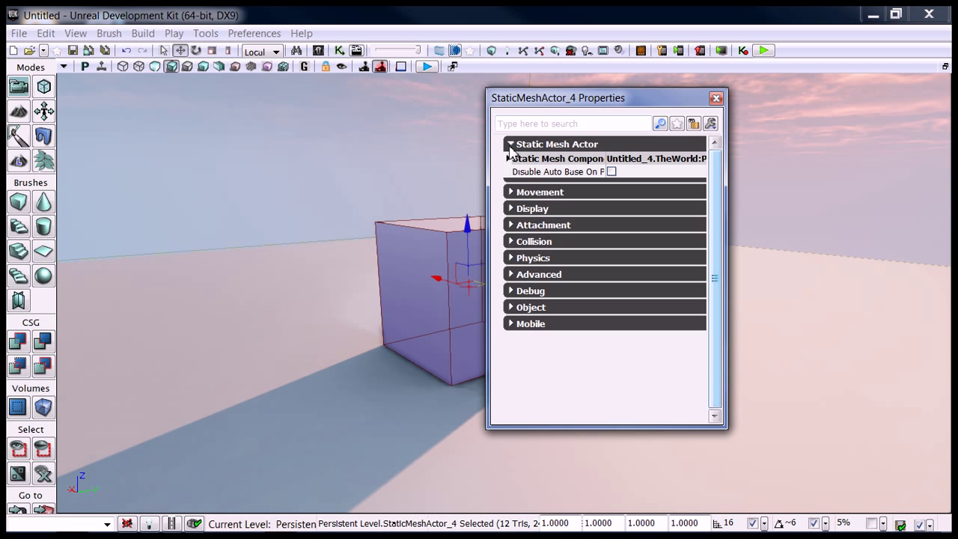
left_click(509, 158)
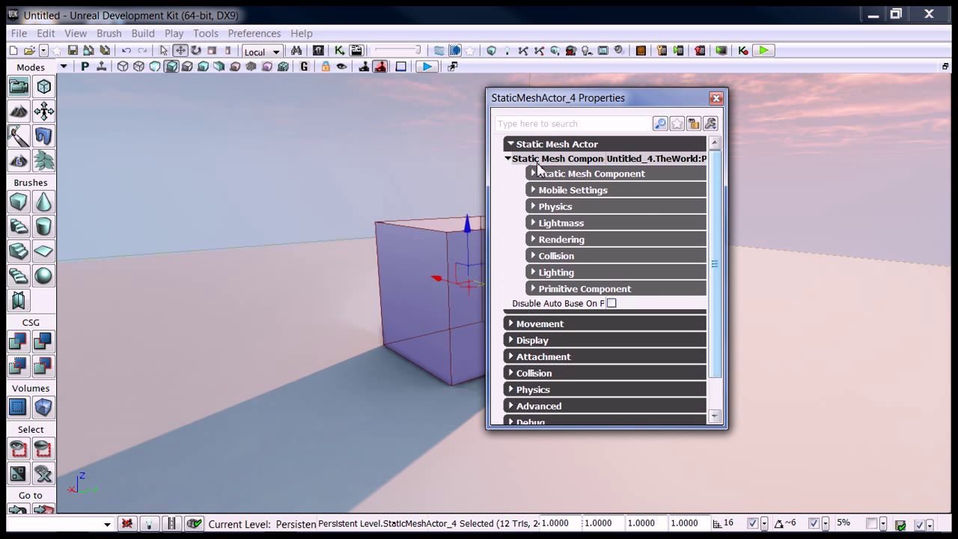
left_click(533, 289)
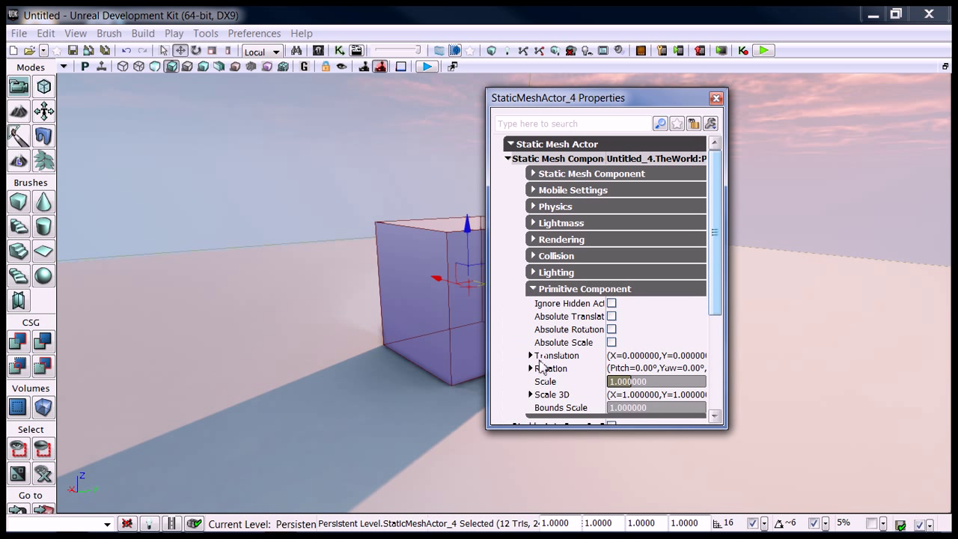
left_click(531, 394)
scroll(574, 397, "down", 1)
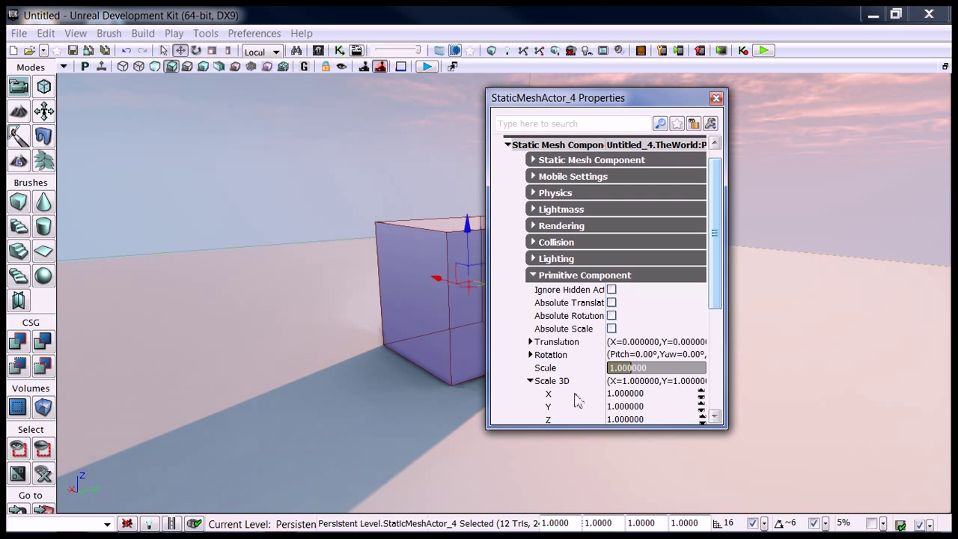
left_click(615, 395)
type("3")
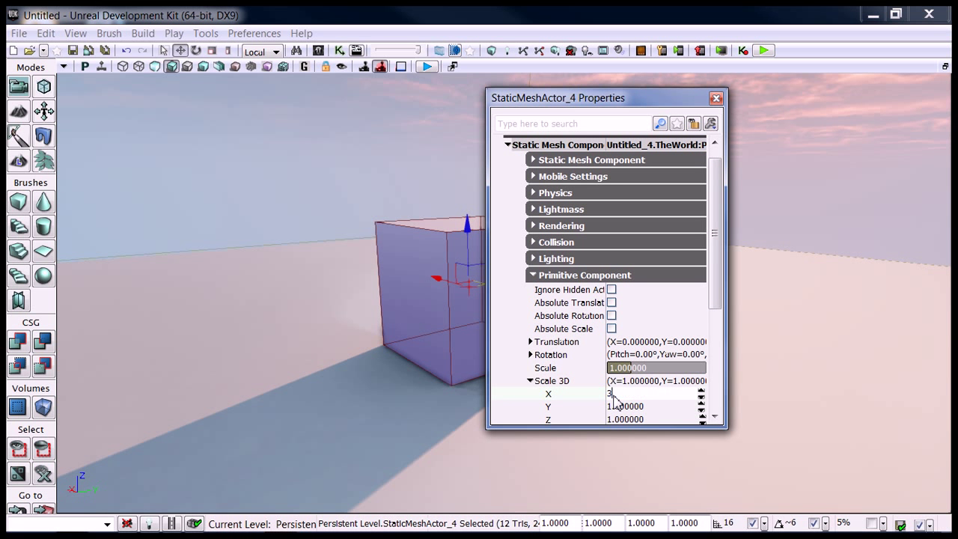
key("Tab")
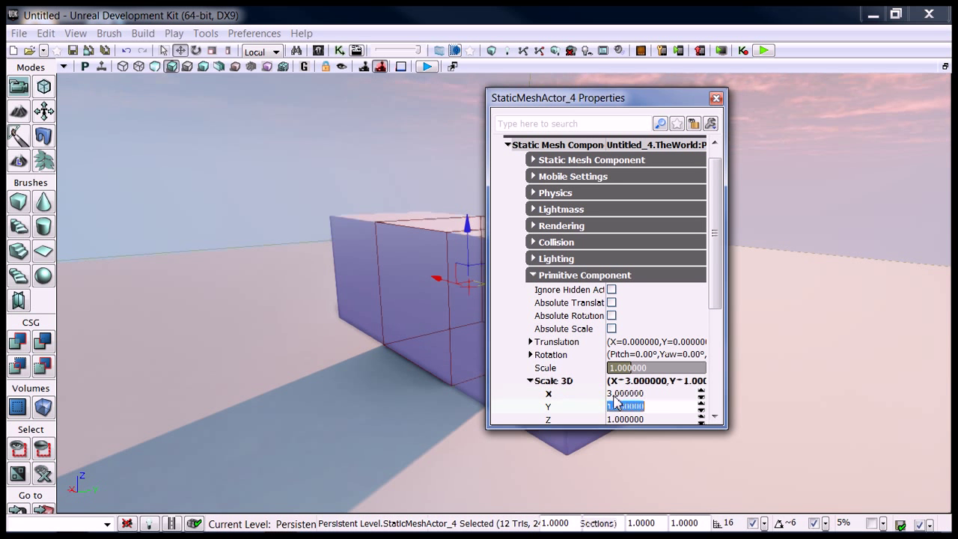
left_click(716, 99)
Filter the Content Browser to static meshes, search for "armorwall", and select S_NEC_Walls_SM_Armorwall01b
left_click_drag(419, 348, 554, 377)
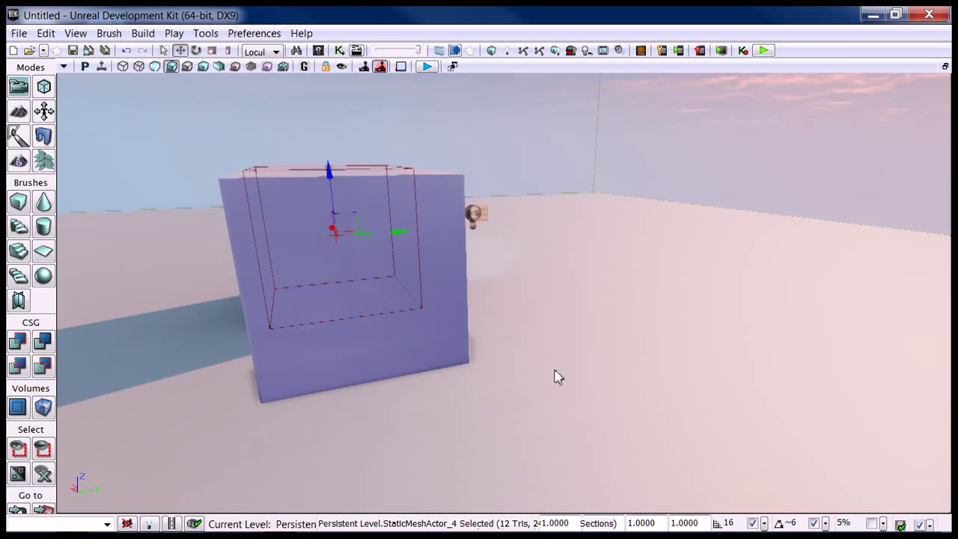
right_click_drag(554, 371, 435, 360)
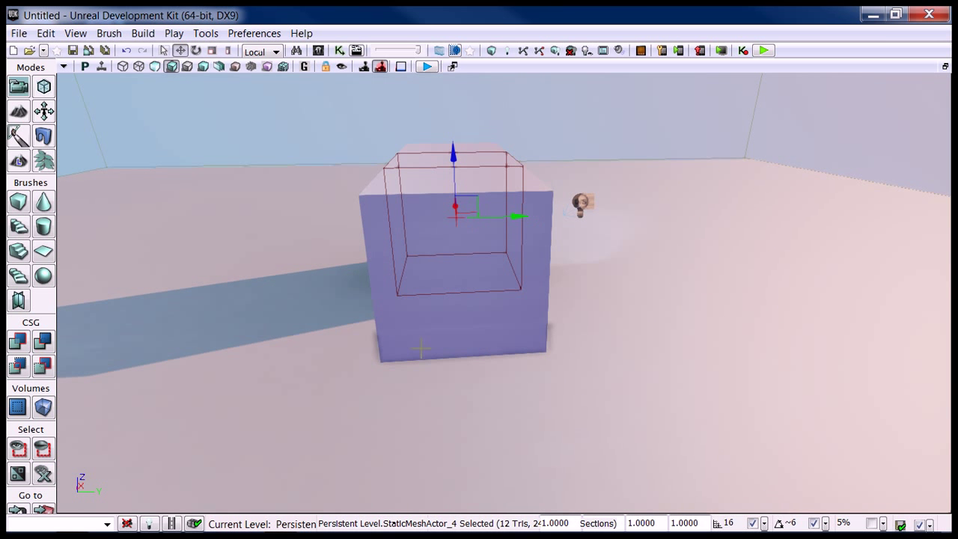
key("ctrl+shift+f")
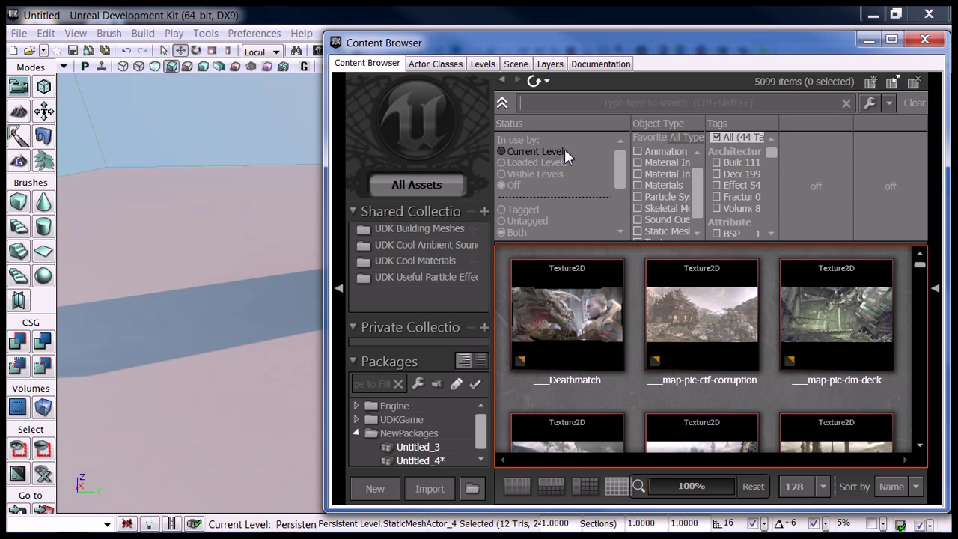
left_click(640, 231)
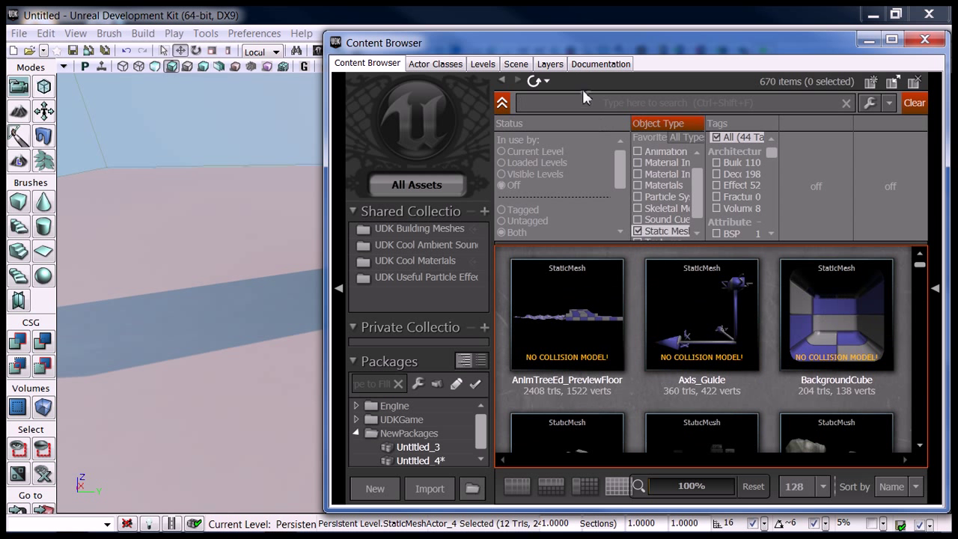
left_click(586, 97)
type("armorwall")
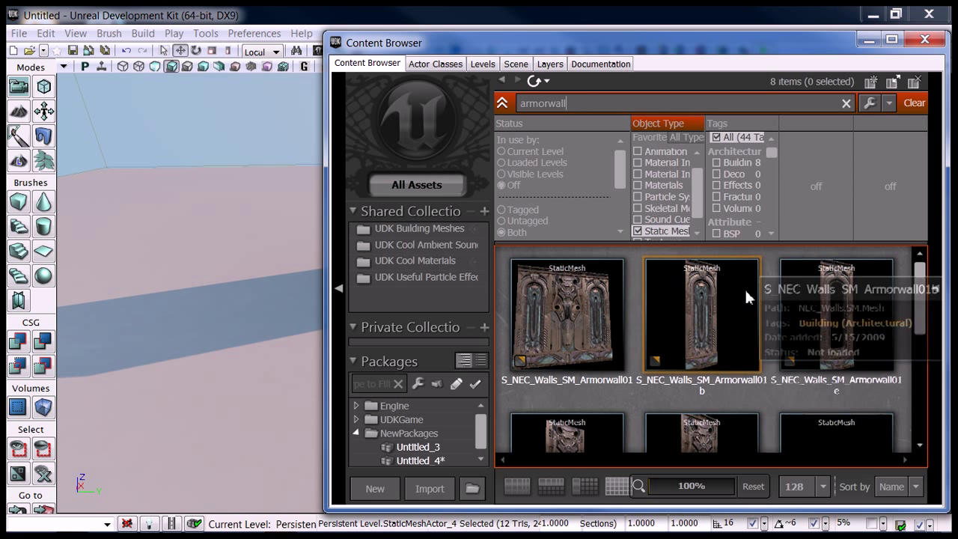
left_click(743, 299)
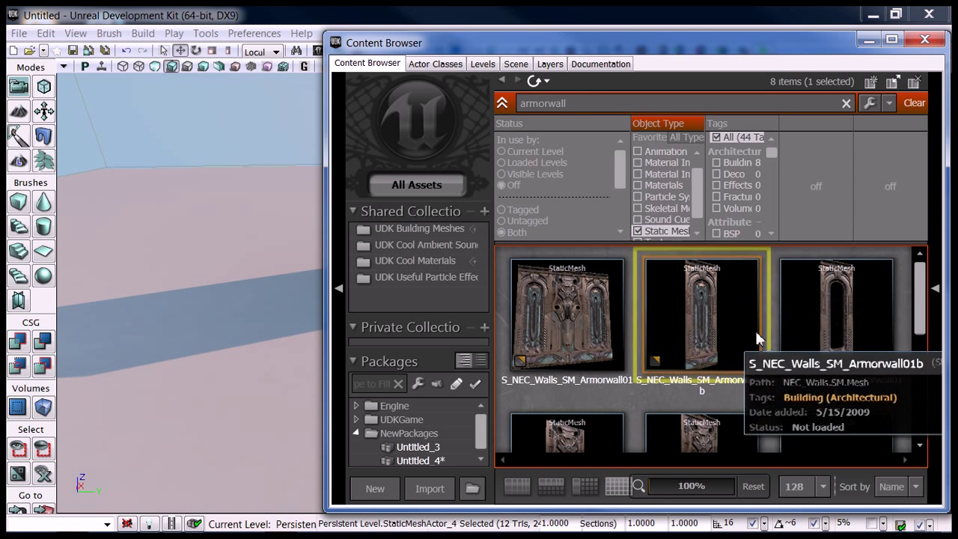
left_click(925, 41)
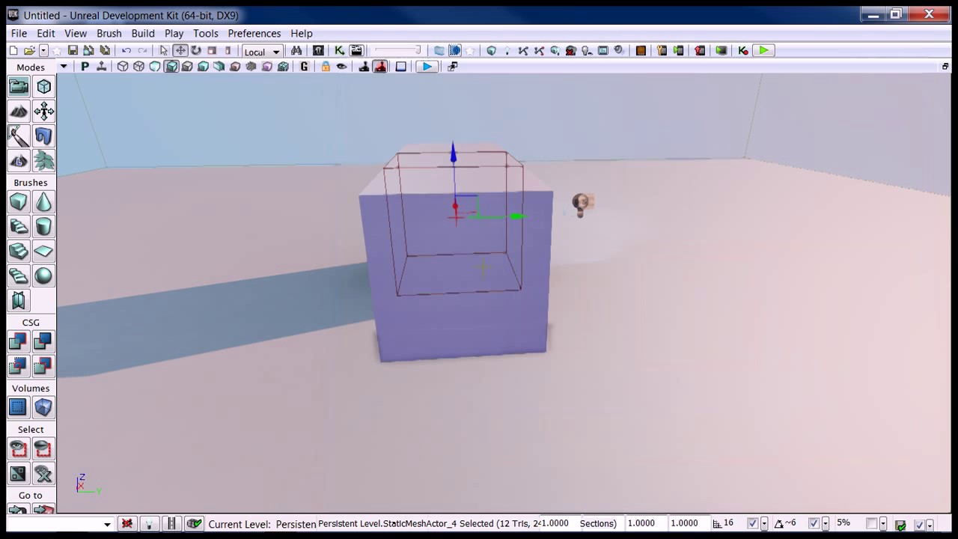
Add the selected armor wall as a StaticMeshActor on the floor beside the stretched block and shift it slightly outward along X
right_click(395, 390)
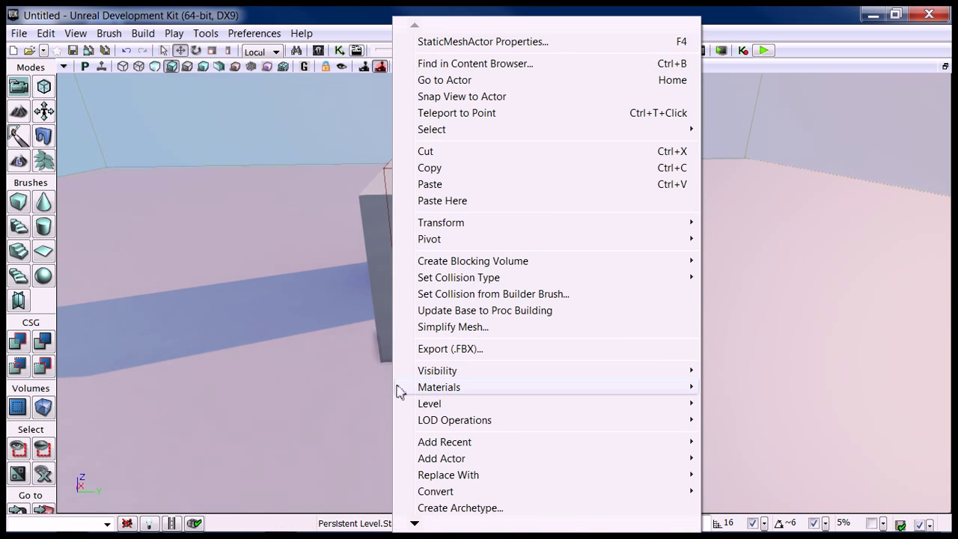
mouse_move(464, 446)
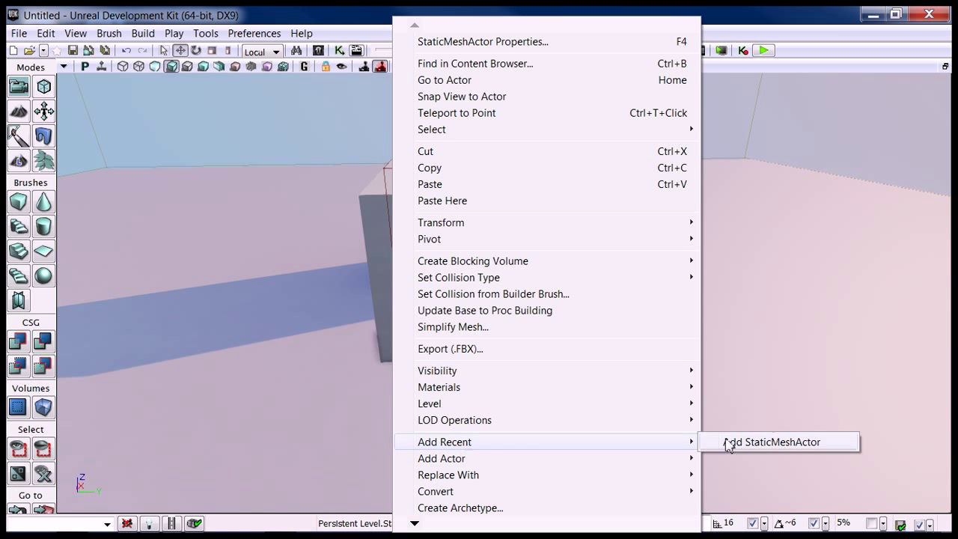
left_click(781, 443)
mouse_move(509, 360)
right_mouse_down()
mouse_move(430, 366)
mouse_move(496, 357)
right_mouse_up()
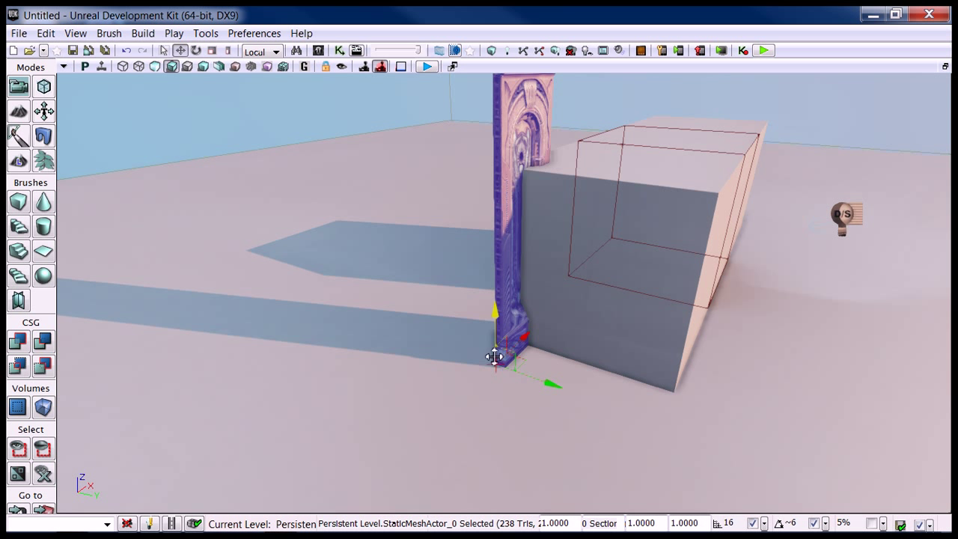
left_click_drag(524, 342, 497, 352)
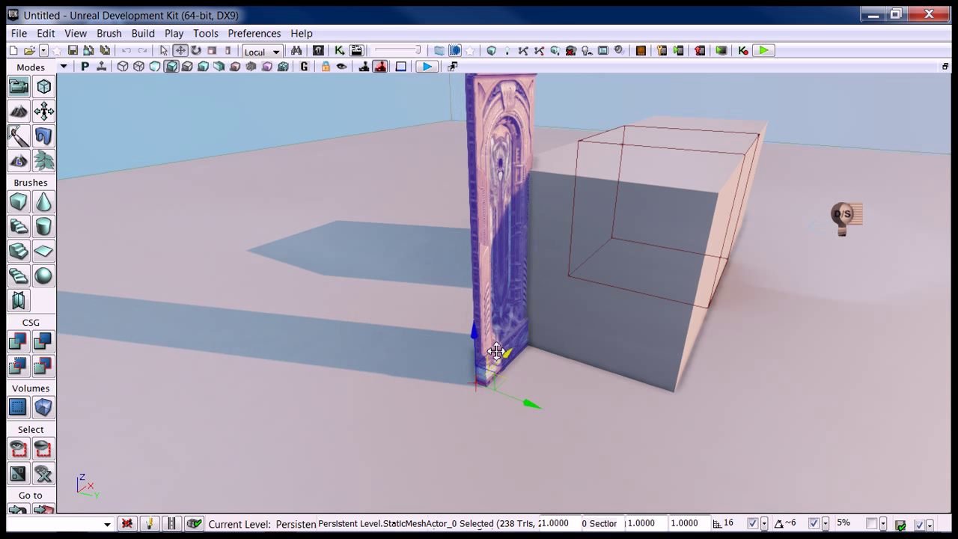
Duplicate the armor wall a short distance along Y and mirror the copy on the Y axis
right_click_drag(532, 352, 666, 351)
mouse_move(665, 352)
left_mouse_down()
mouse_move(704, 337)
mouse_move(674, 349)
left_mouse_up()
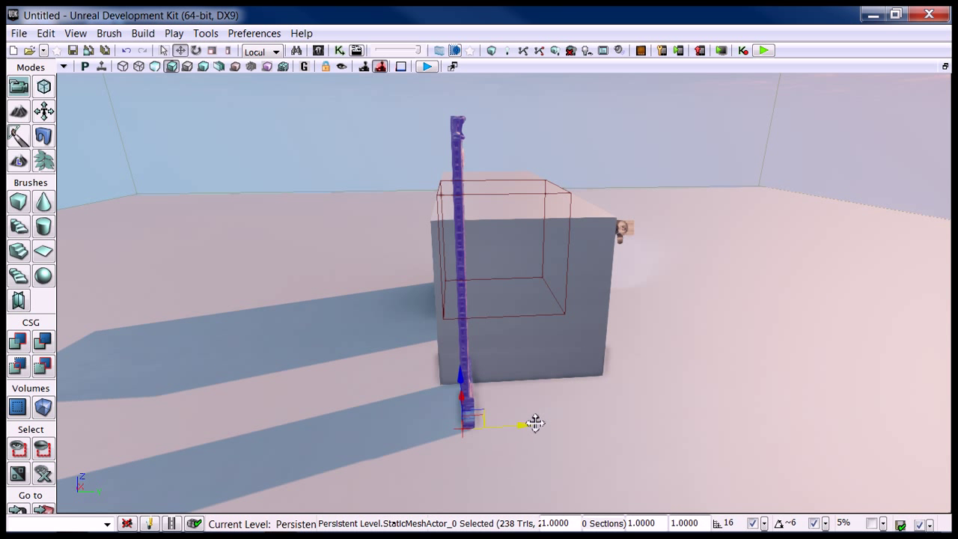
left_click_drag(536, 424, 527, 426, "alt")
right_click_drag(528, 306, 456, 384)
right_click(456, 385)
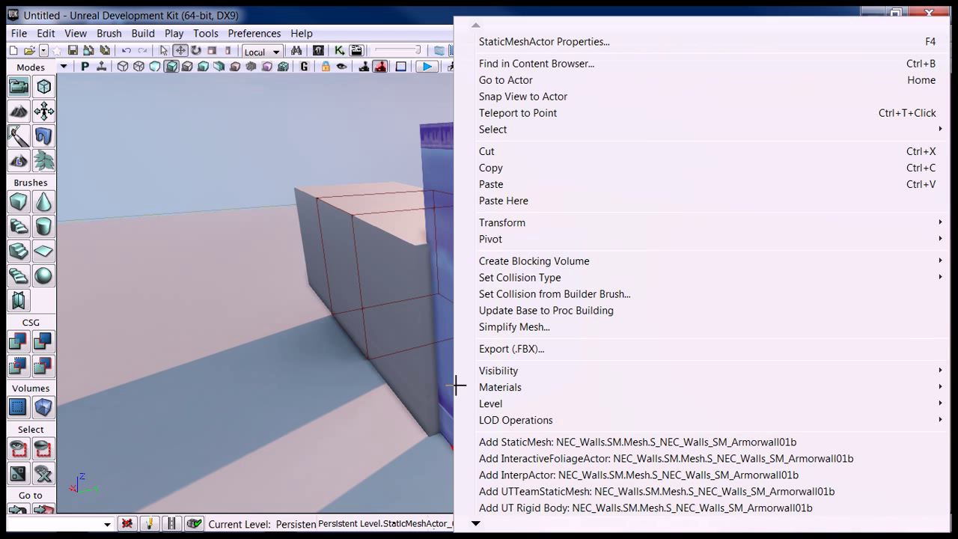
mouse_move(509, 229)
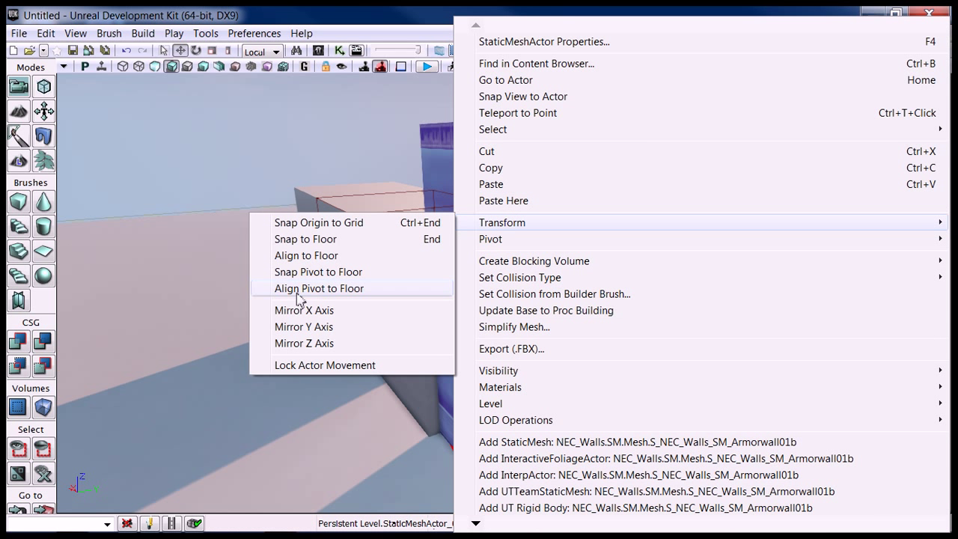
left_click(307, 329)
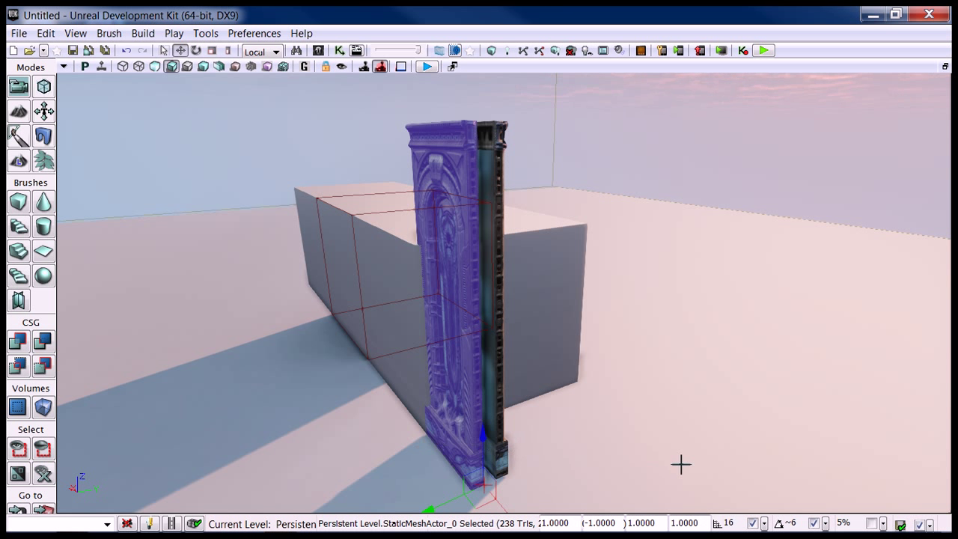
Set the drag grid to 4 and move the mirrored wall flush against the back of the original
left_click(764, 524)
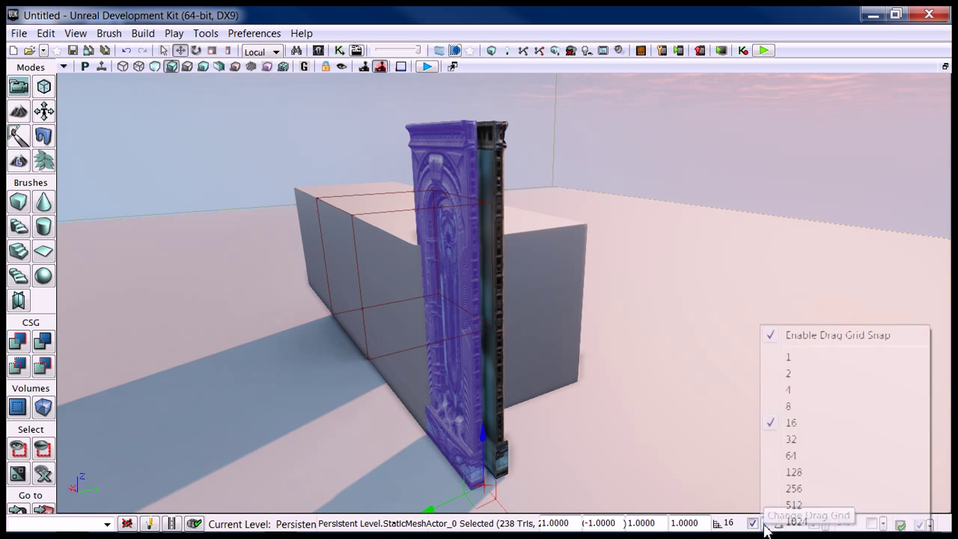
left_click(807, 390)
mouse_move(401, 382)
right_mouse_down()
mouse_move(404, 431)
mouse_move(402, 396)
right_mouse_up()
left_click_drag(433, 402, 444, 397)
right_click_drag(439, 356, 403, 313)
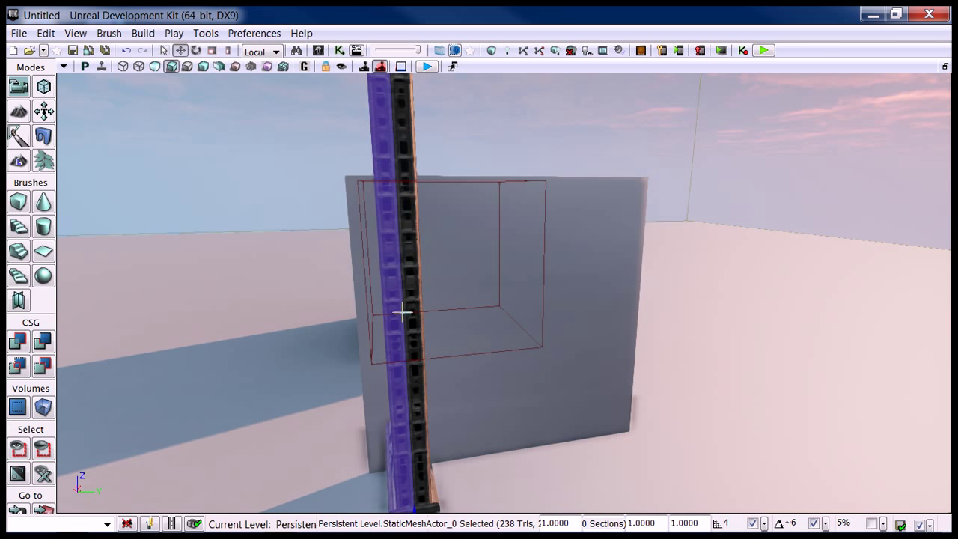
Select both back-to-back armor walls and group them
left_click(411, 315, "ctrl")
left_click(503, 402)
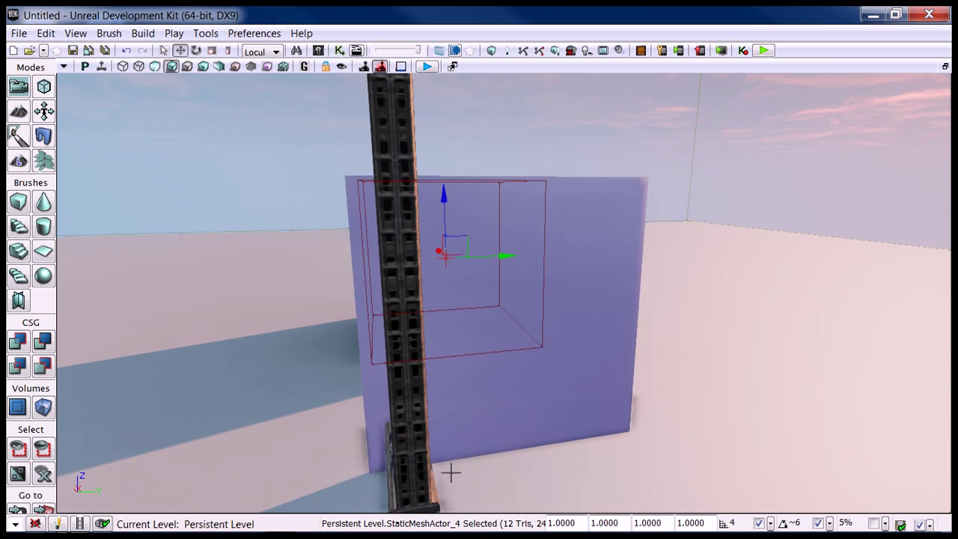
left_click(415, 435)
left_click(408, 436, "ctrl")
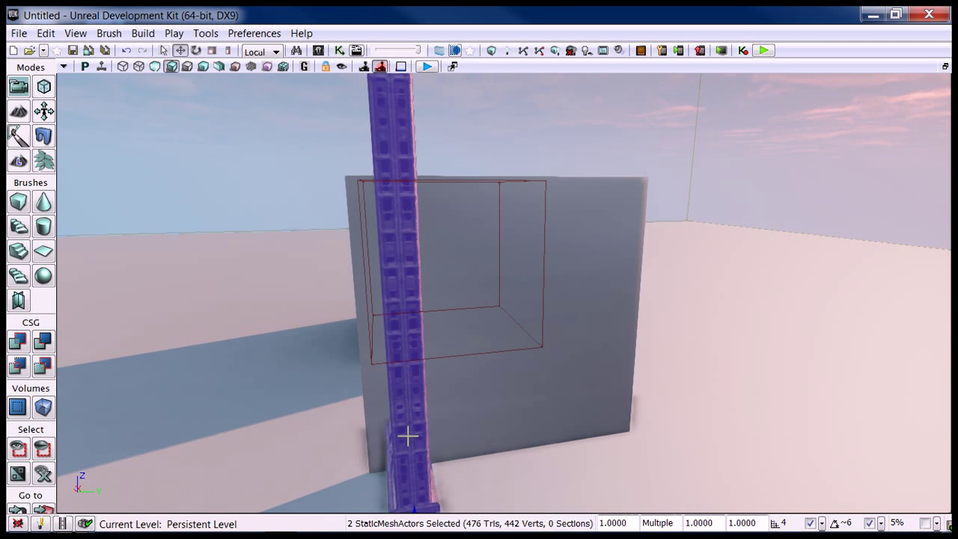
right_click_drag(408, 436, 425, 396)
left_click_drag(425, 397, 467, 391)
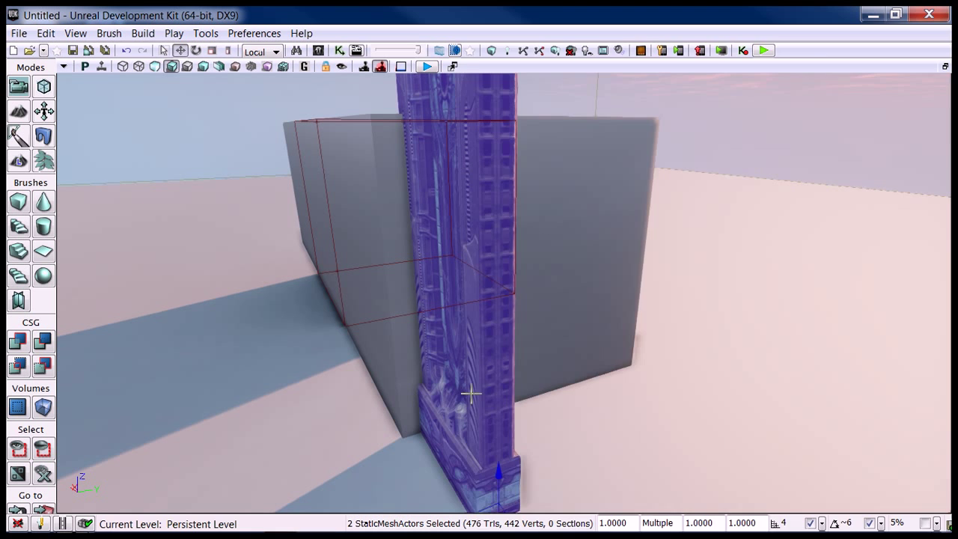
right_click(467, 392)
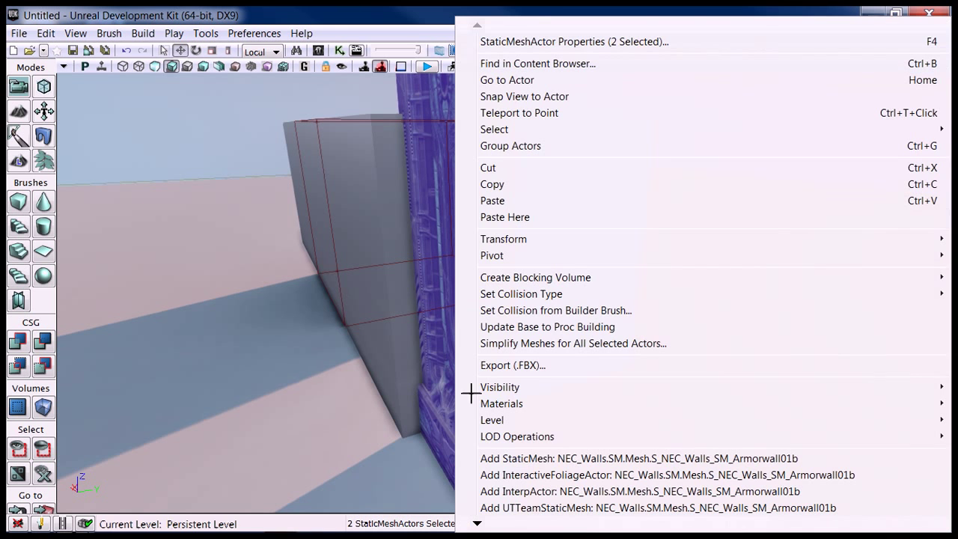
left_click(509, 146)
Duplicate the grouped double-sided wall along Y to the opposite side of the stretched block
left_click_drag(509, 147, 322, 341)
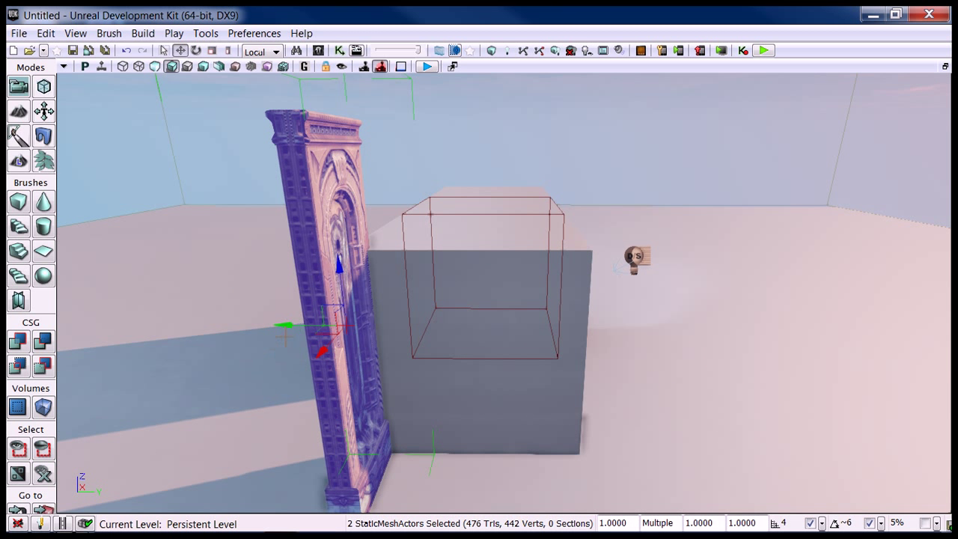
left_click_drag(288, 326, 528, 331, "alt")
middle_click_drag(530, 329, 441, 326)
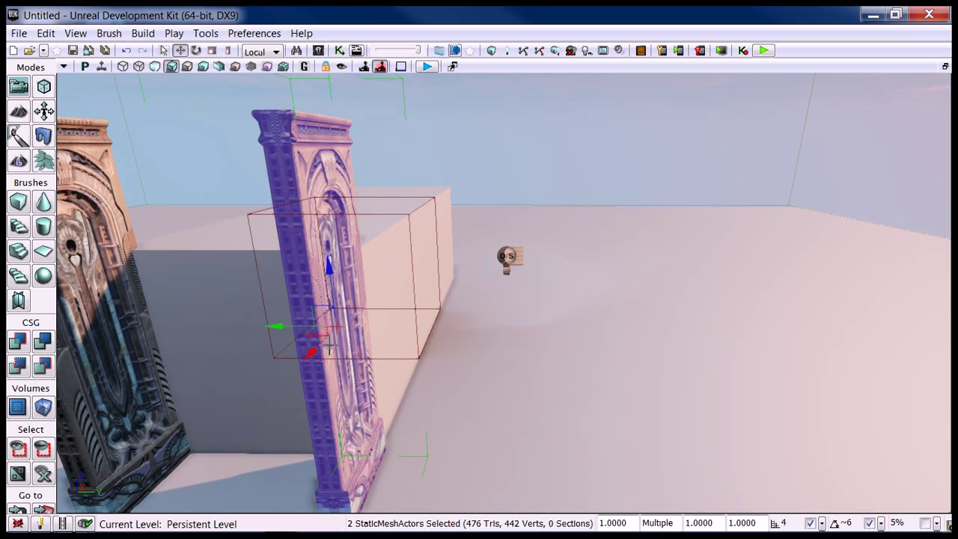
Nudge the duplicated double-sided wall along Y to line up with the side of the stretched block
left_click_drag(282, 327, 281, 328)
key("a")
right_click_drag(280, 327, 307, 325)
key("s")
Search the static meshes for "panel" and place S_LT_Bridge_SM_Bridgepanel01e on the floor between the two walls
key("ctrl+shift+f")
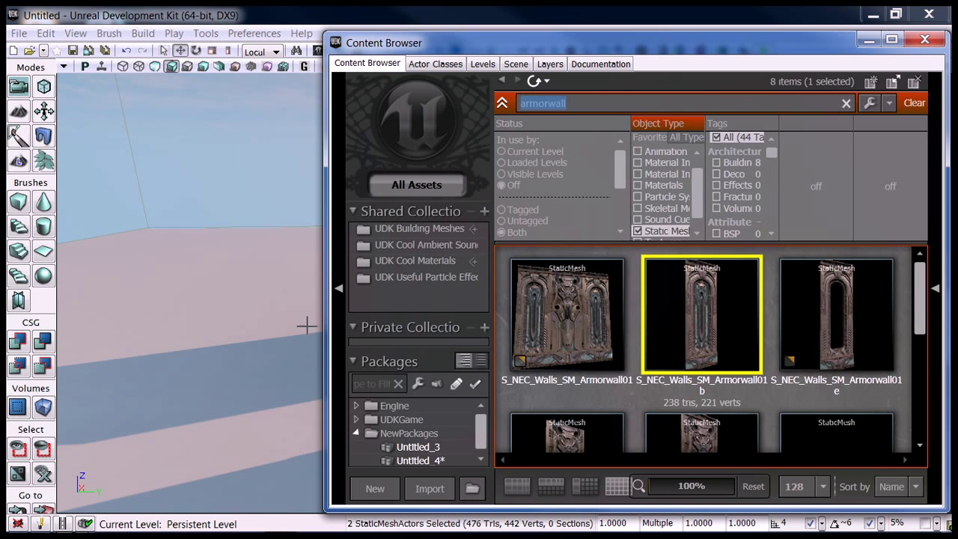
type("panel")
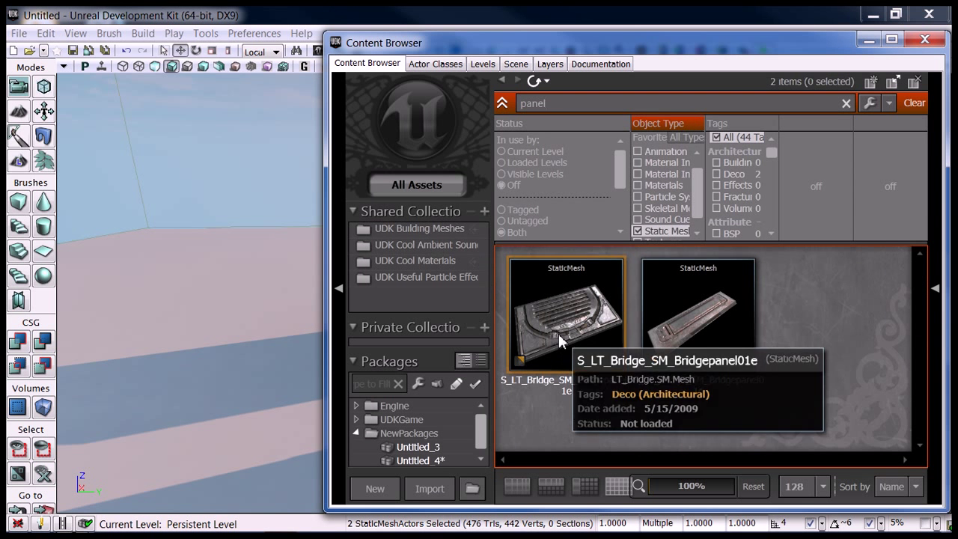
left_click(560, 329)
left_click(926, 39)
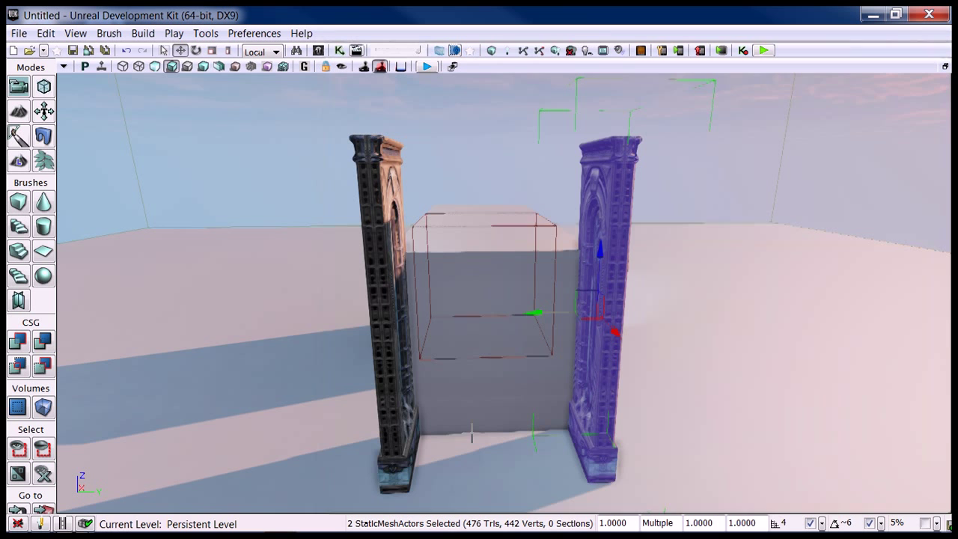
right_click(509, 453)
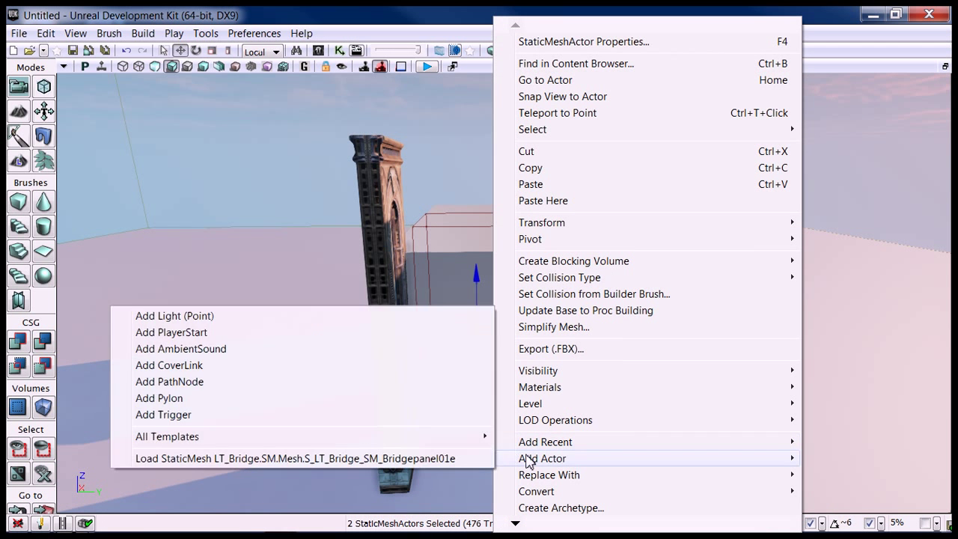
mouse_move(533, 443)
left_click(448, 442)
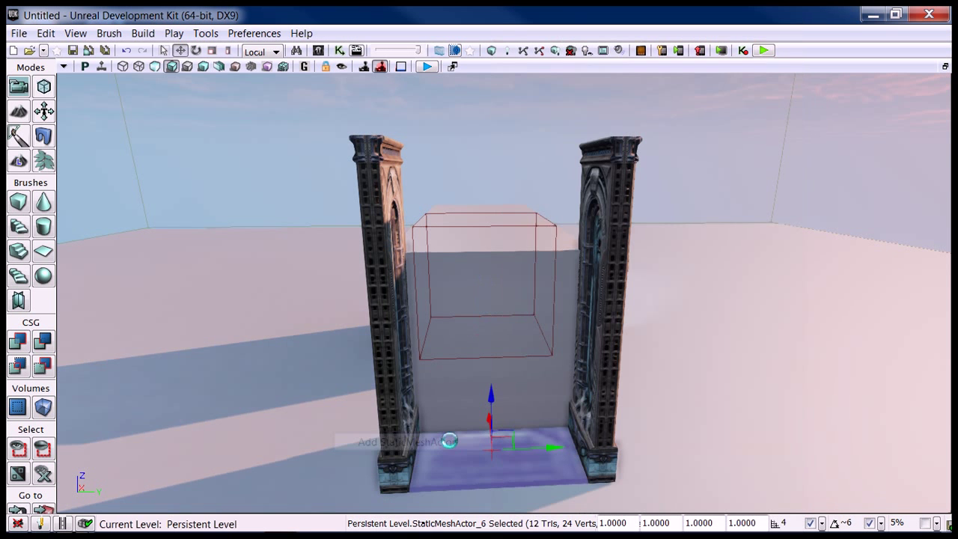
Scale the floor panel non-uniformly to about 0.84 along Y to fit between the walls
key("space")
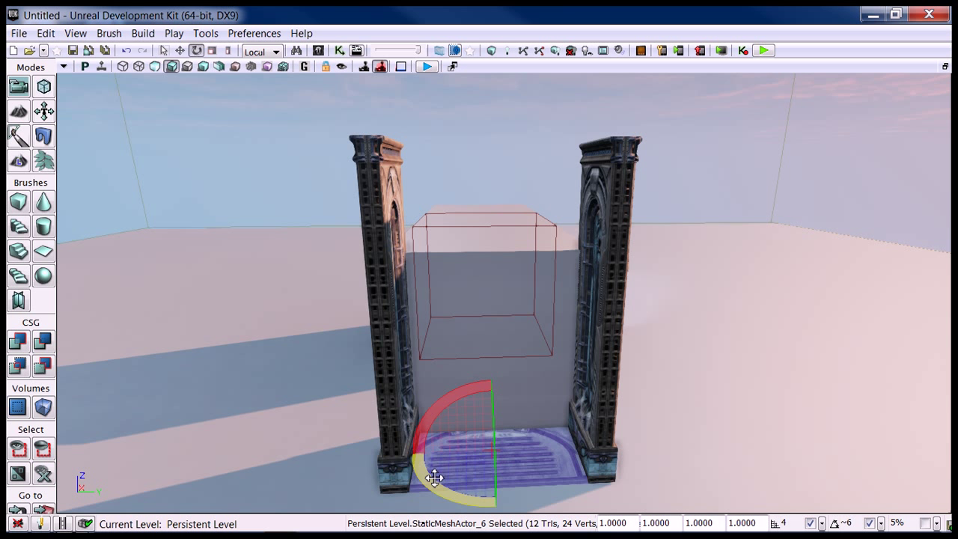
key("space")
key("space")
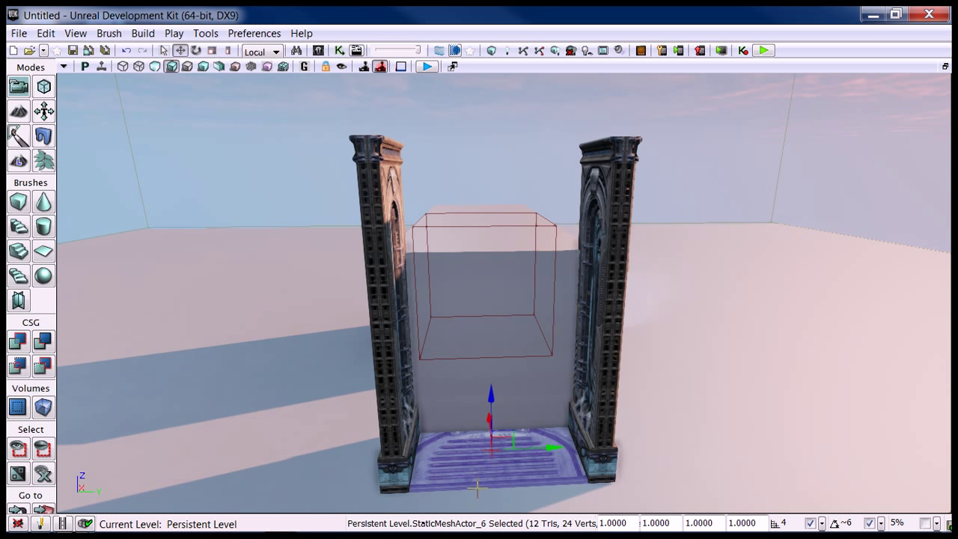
left_click_drag(479, 476, 416, 343)
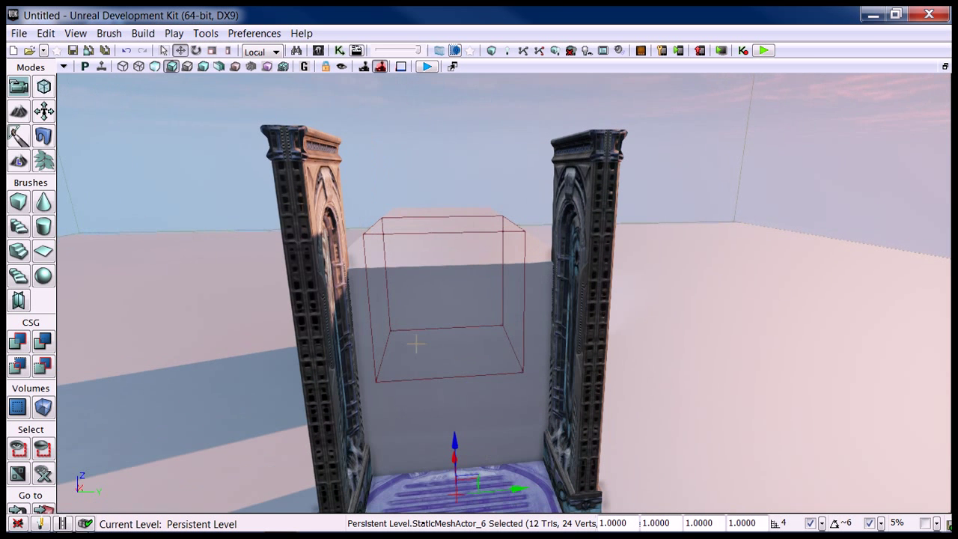
left_click(229, 51)
right_click_drag(304, 337, 318, 368)
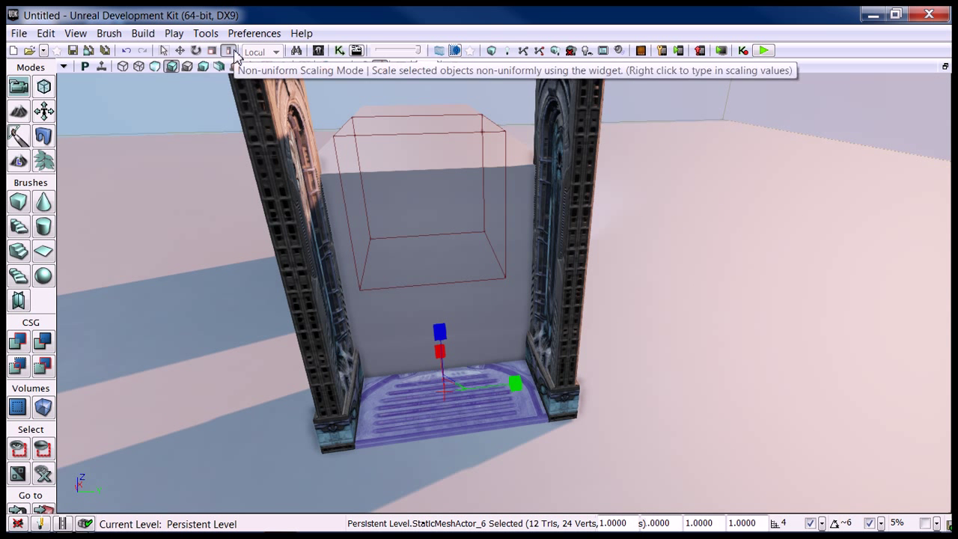
left_click_drag(515, 383, 509, 382)
key("space")
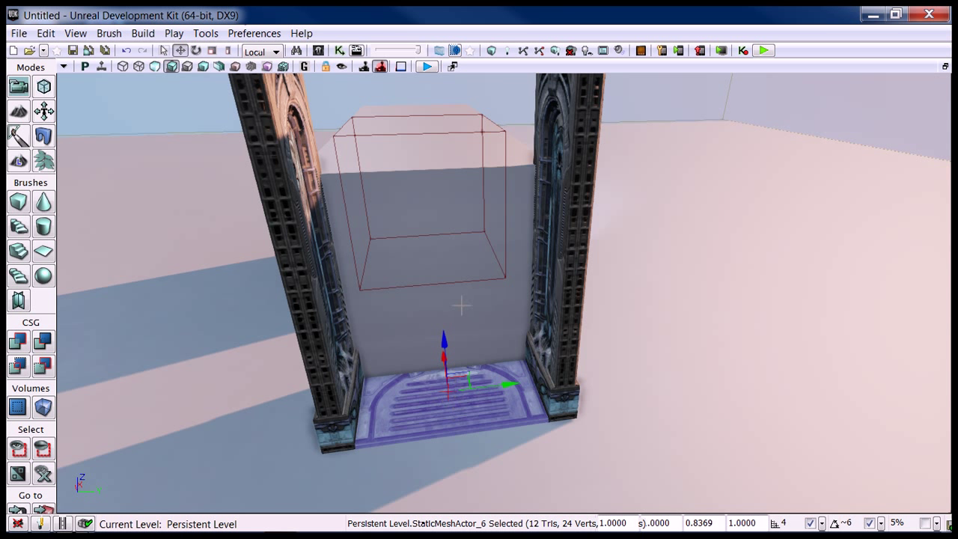
Scale the floor panel to about 1.58 along Z and 0.78 along X, and adjust its position slightly along X
left_click(228, 50)
right_click_drag(420, 370, 417, 337)
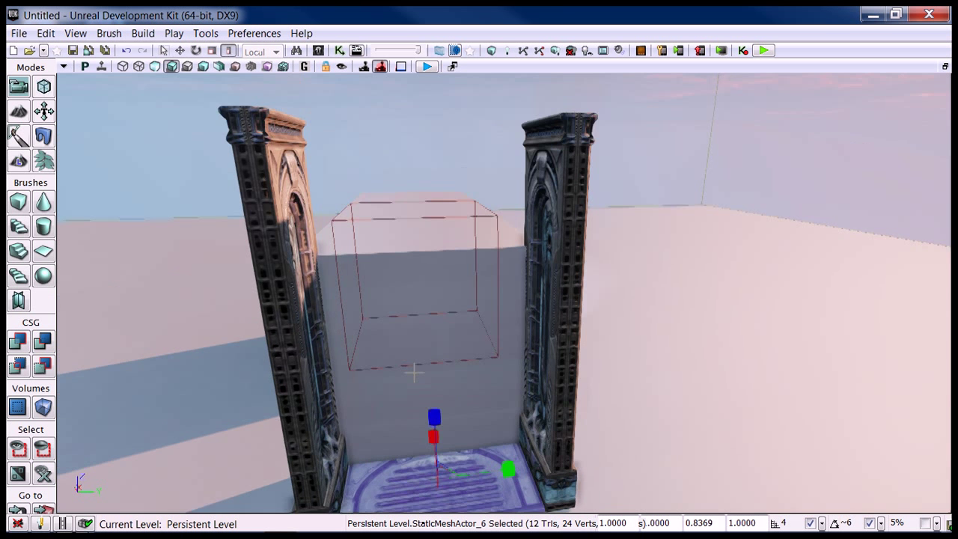
middle_click_drag(417, 370, 407, 400)
left_click_drag(433, 373, 435, 363)
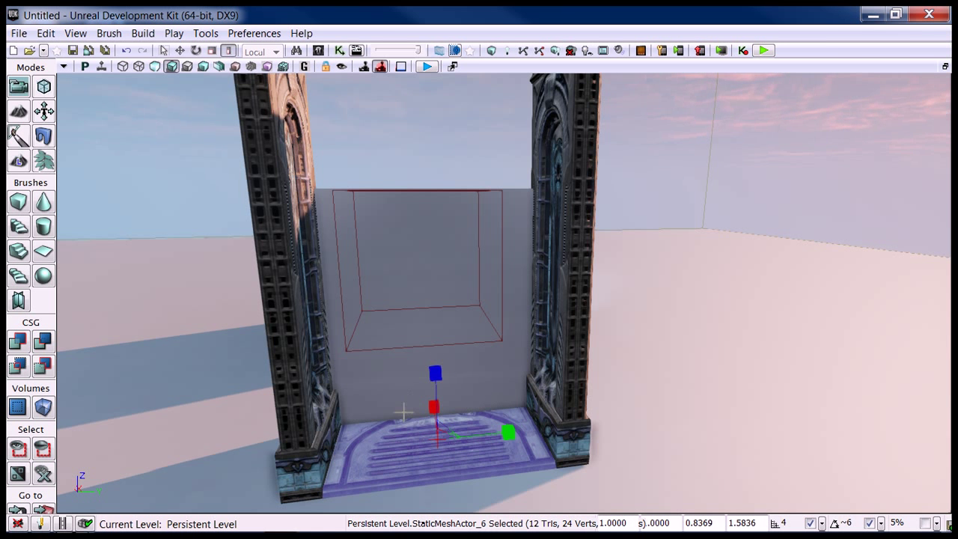
right_click_drag(400, 411, 394, 402)
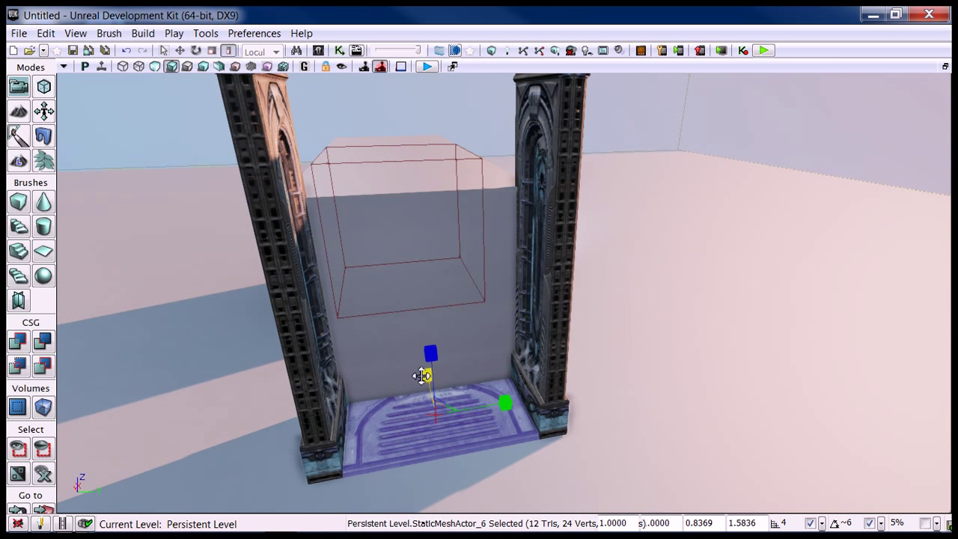
left_click_drag(425, 376, 426, 378)
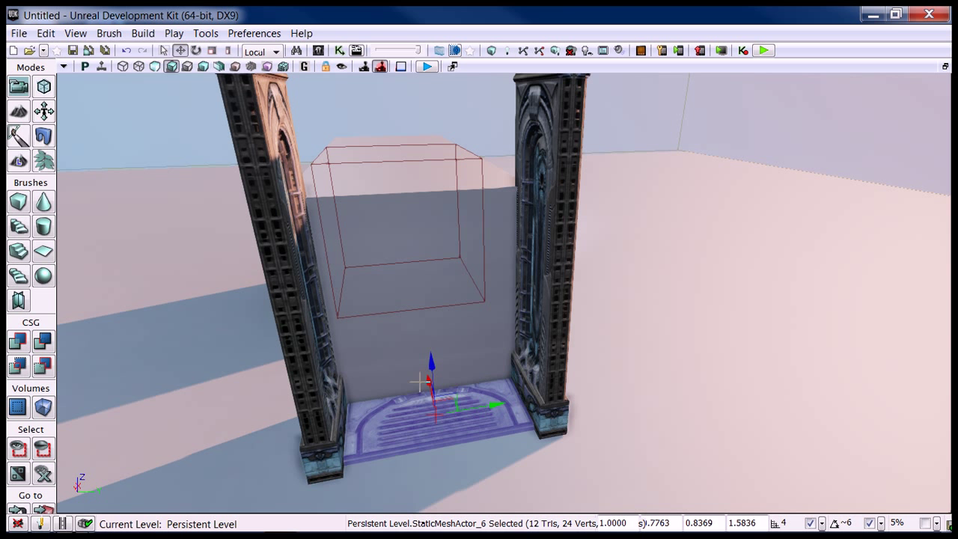
key("space")
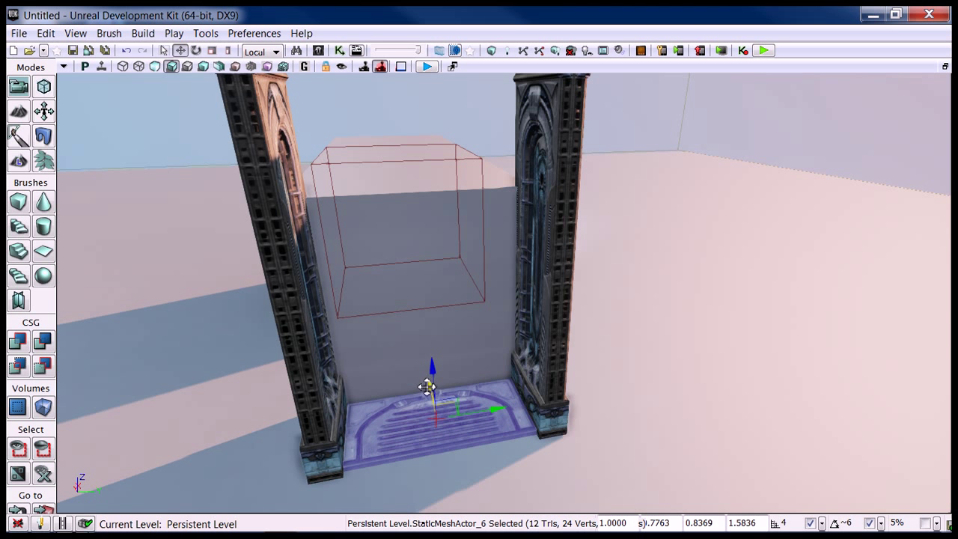
right_click_drag(387, 368, 373, 359)
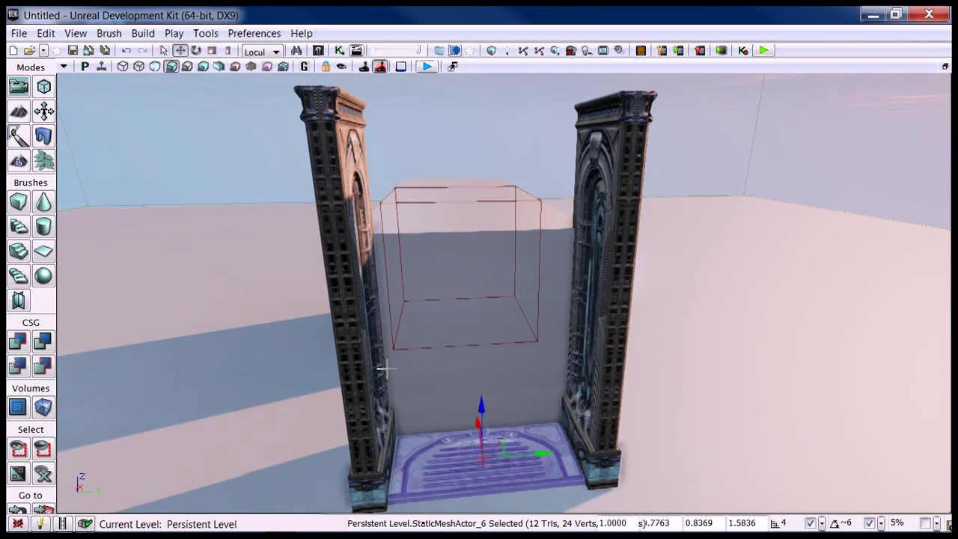
Add the S_LT_Bridge_SM_Bridgepanel01g static mesh above the floor panel and center it along Y between the walls
key("ctrl+shift+f")
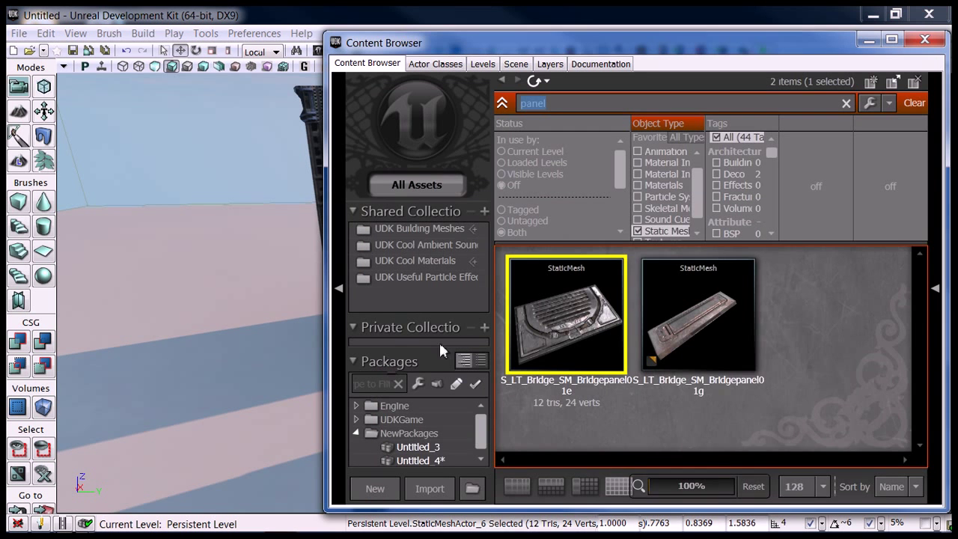
left_click(729, 318)
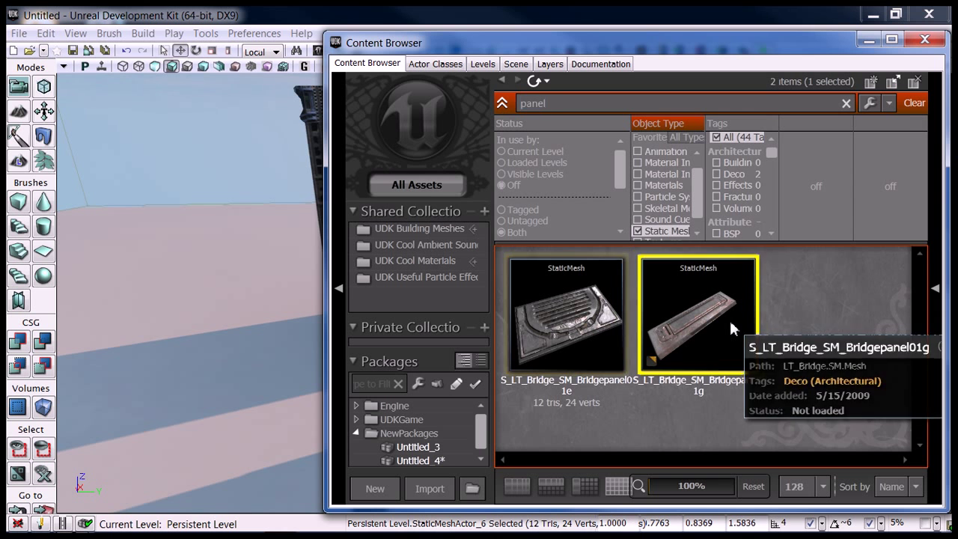
left_click(924, 40)
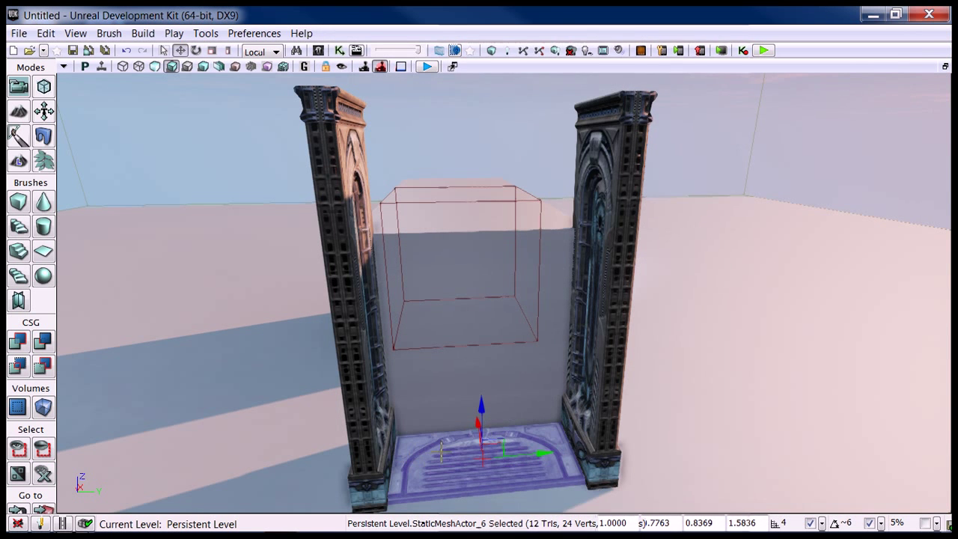
right_click(440, 454)
mouse_move(509, 441)
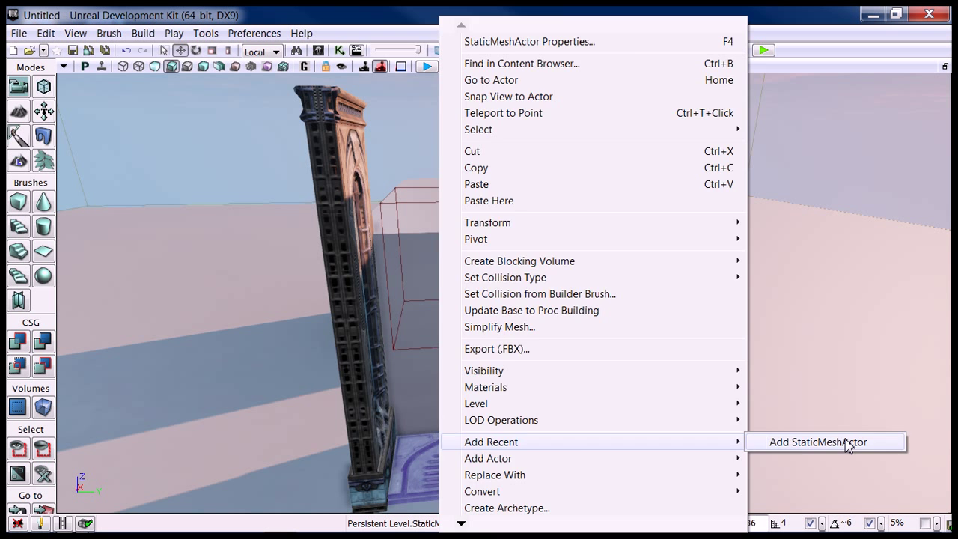
left_click(818, 442)
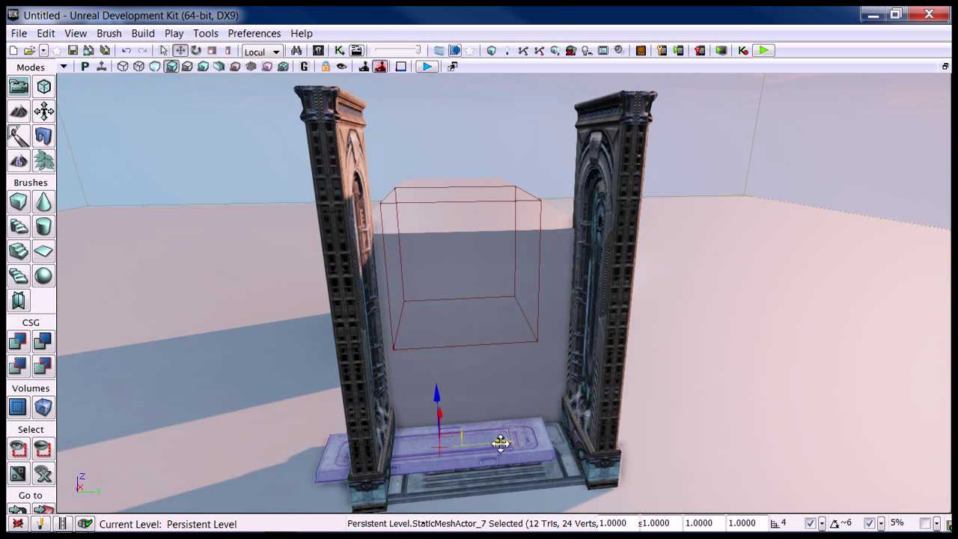
left_click_drag(499, 443, 540, 421)
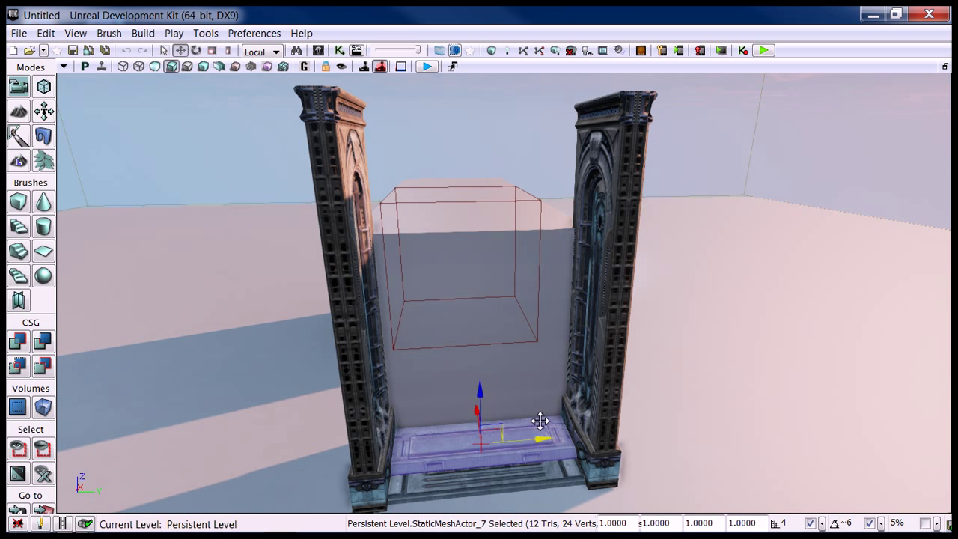
Scale the second bridge panel non-uniformly to about 0.82 along Y to fit between the walls
left_click(228, 50)
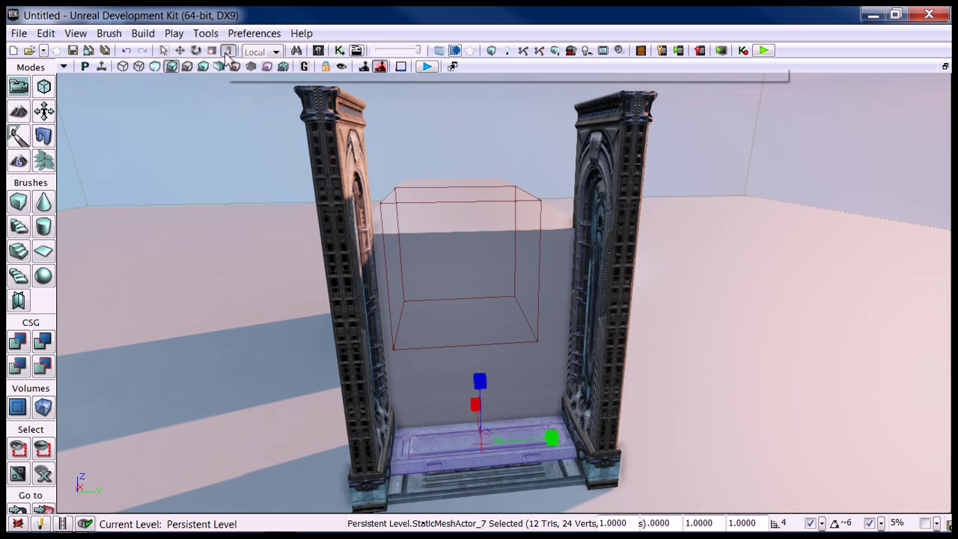
left_click_drag(552, 439, 539, 434)
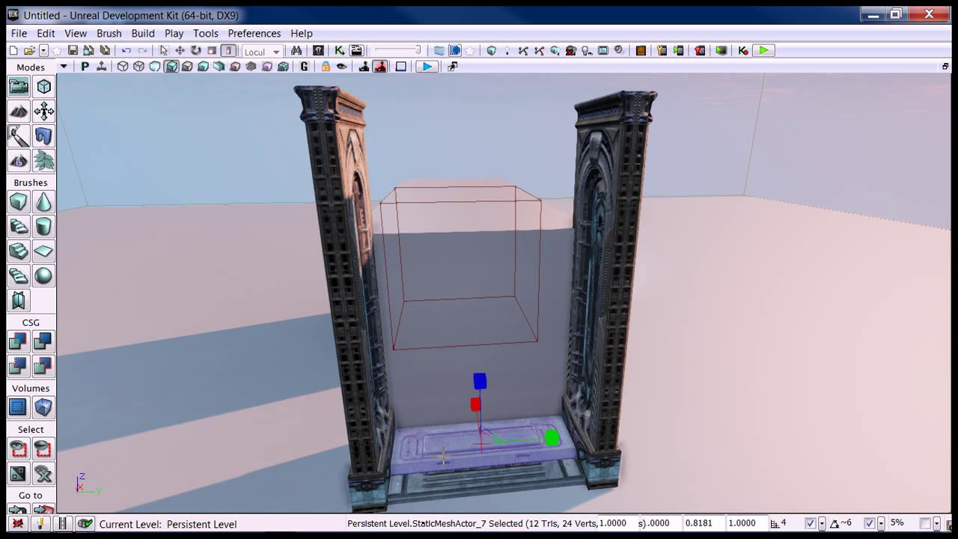
key("space")
Raise the second bridge panel along Z and position it on the upper front edge of the stretched block
left_click_drag(444, 456, 461, 388)
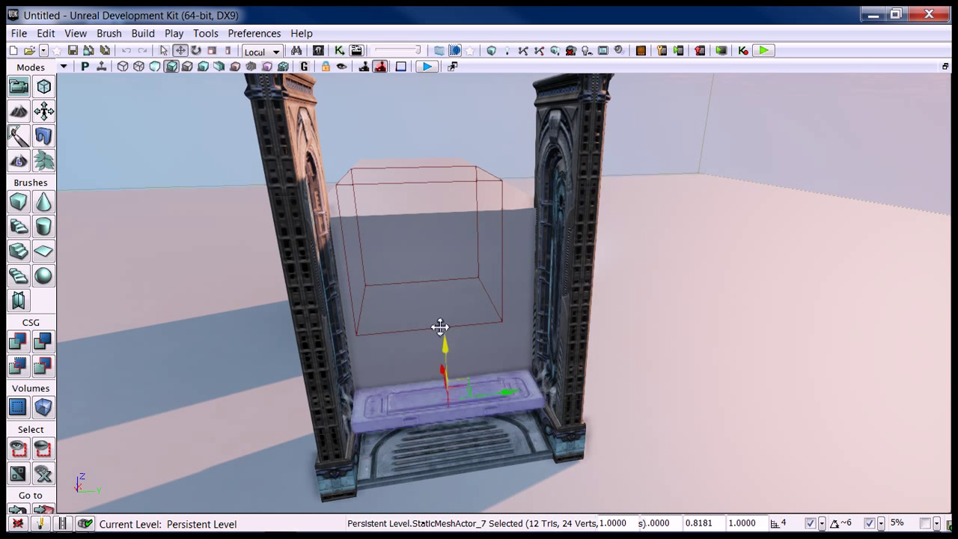
left_click_drag(440, 327, 437, 163)
right_click_drag(432, 171, 417, 174)
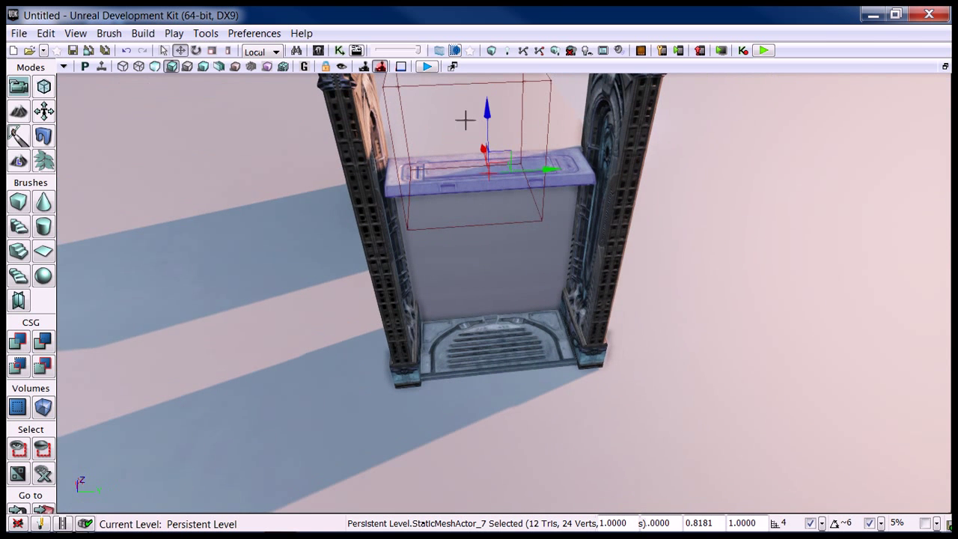
left_click_drag(482, 152, 487, 91)
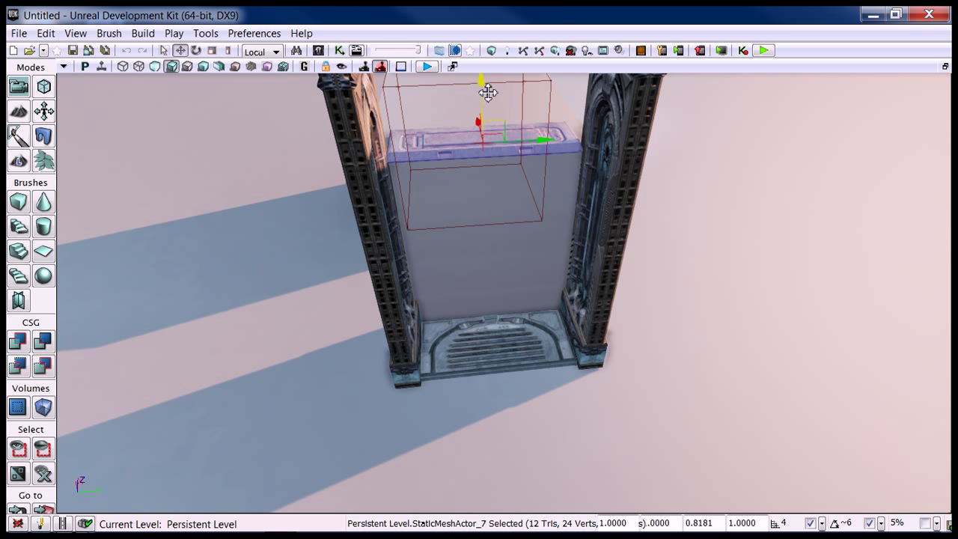
right_click_drag(455, 219, 458, 195)
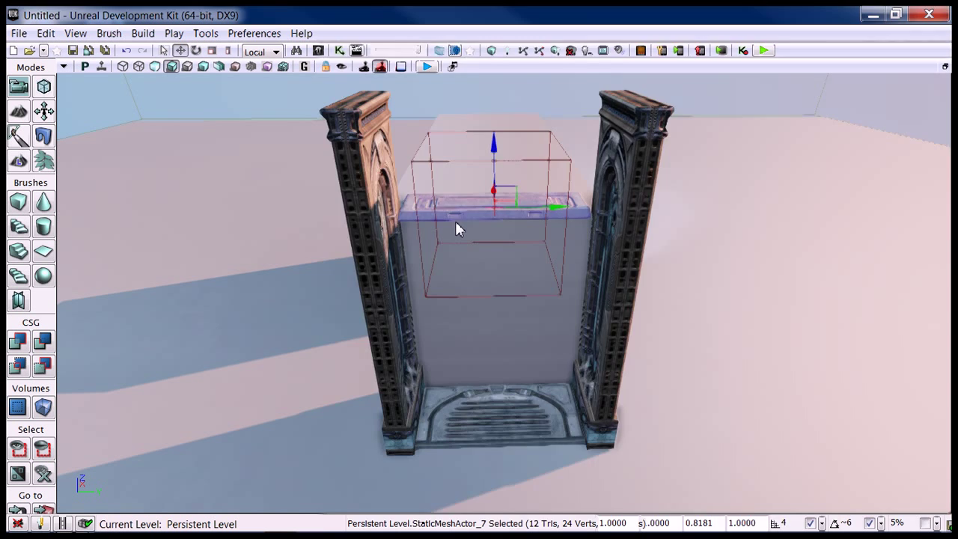
Search the static meshes for "twistwire" and place S_NEC_Wires_SM_Twistwire02 upright on the floor panel in front of the block
key("ctrl+shift+f")
type("twi")
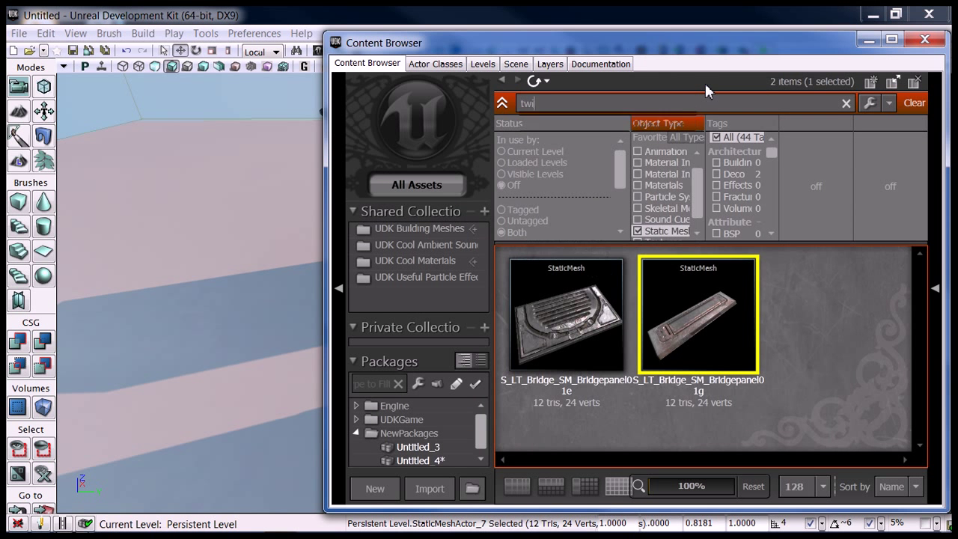
type("stwire")
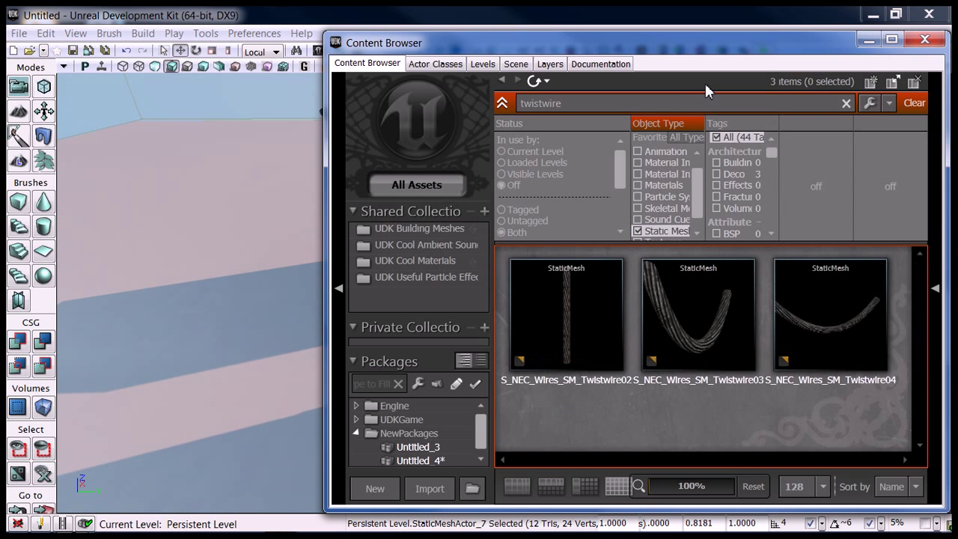
left_click(581, 298)
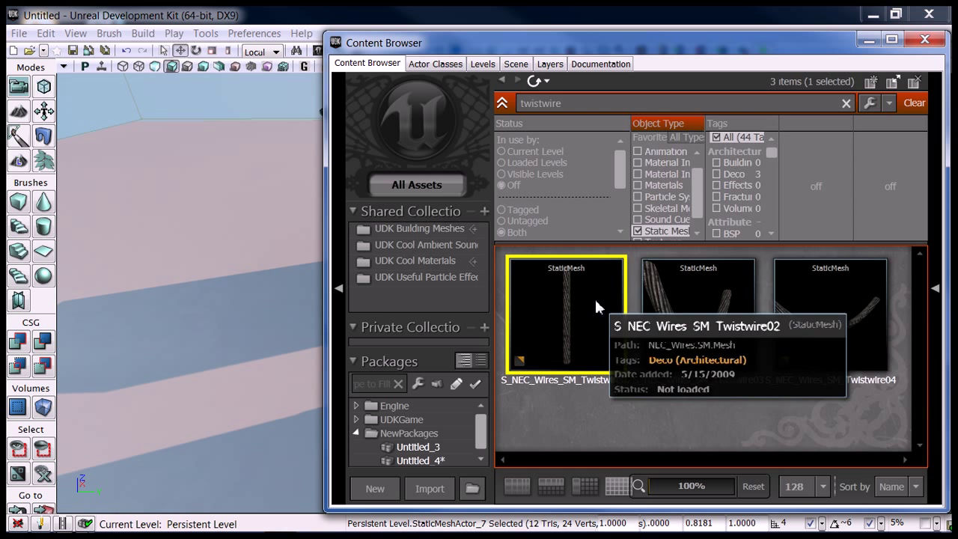
left_click(925, 40)
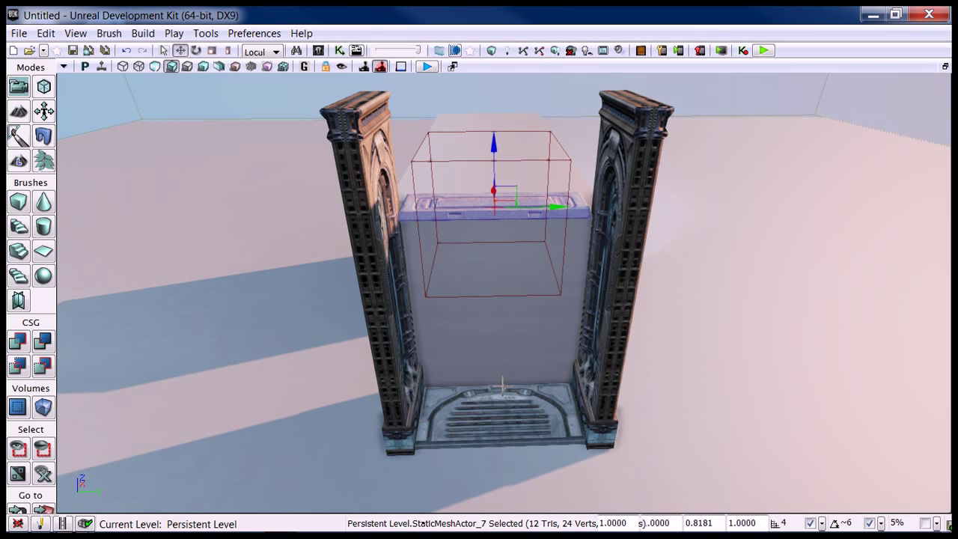
right_click(501, 385)
mouse_move(545, 443)
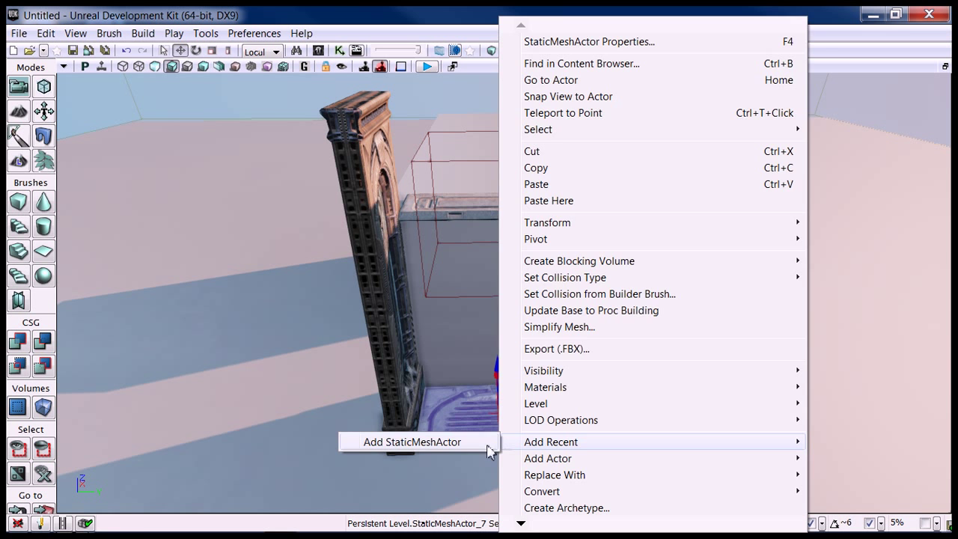
left_click(473, 443)
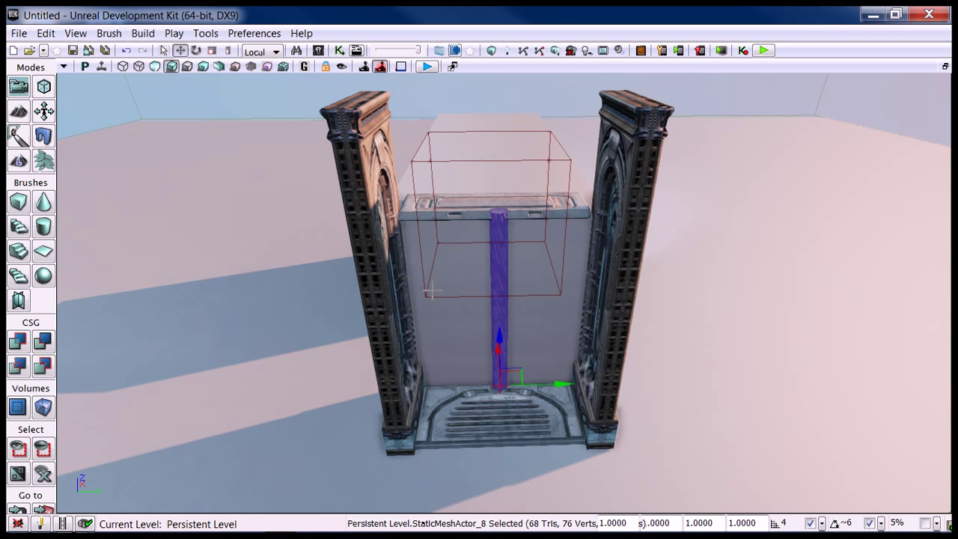
Adjust the twisted wire's height along Z so it sits just beneath the upper bridge panel
mouse_move(432, 291)
right_mouse_down()
mouse_move(429, 301)
mouse_move(441, 281)
right_mouse_up()
left_click(452, 259)
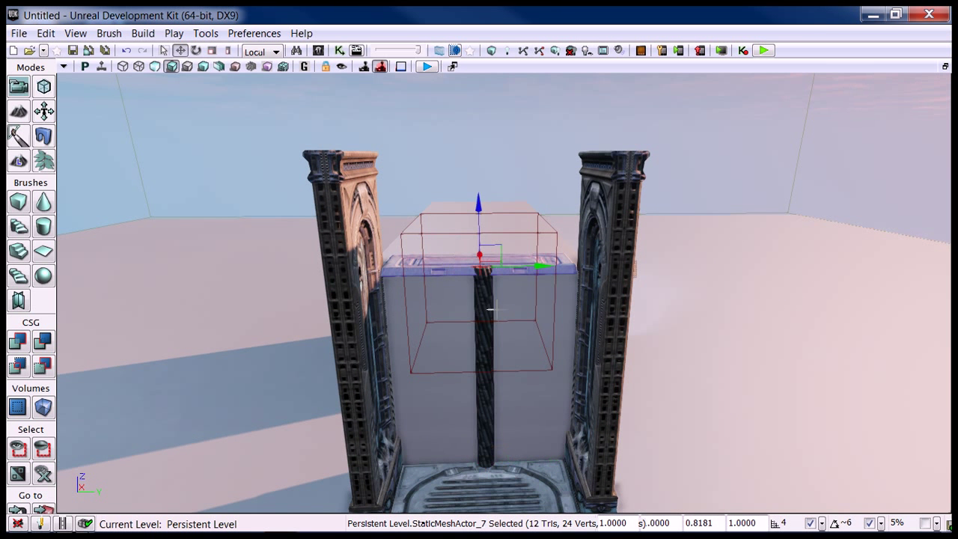
left_click(485, 279)
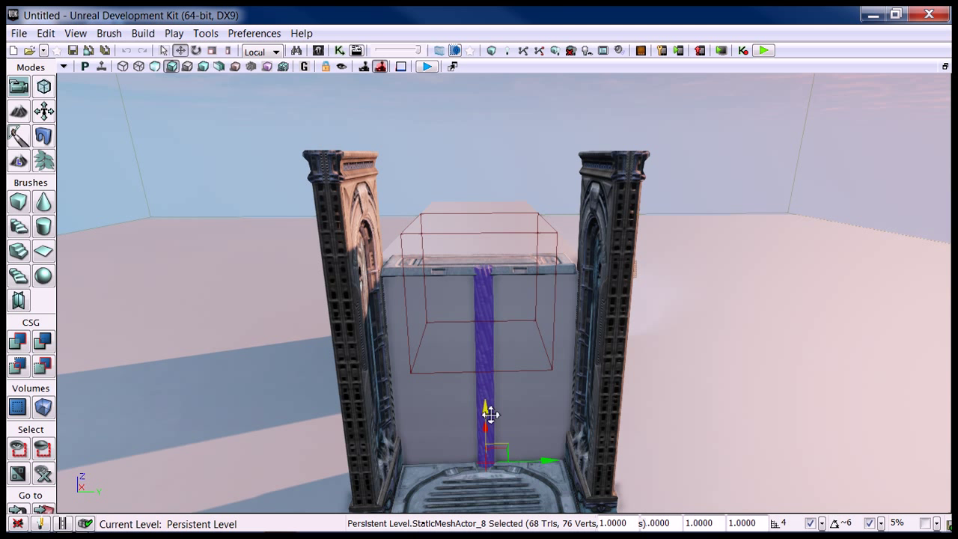
left_click_drag(491, 415, 489, 421)
Convert the bridge panel on the floor between the walls from a static mesh actor to an InterpActor
right_click_drag(434, 420, 423, 448)
left_click(426, 447)
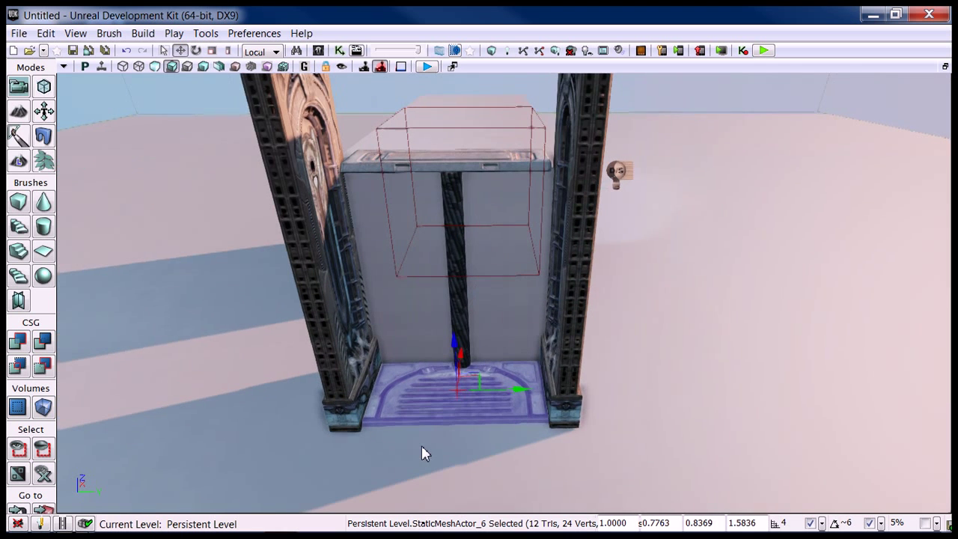
right_click(402, 392)
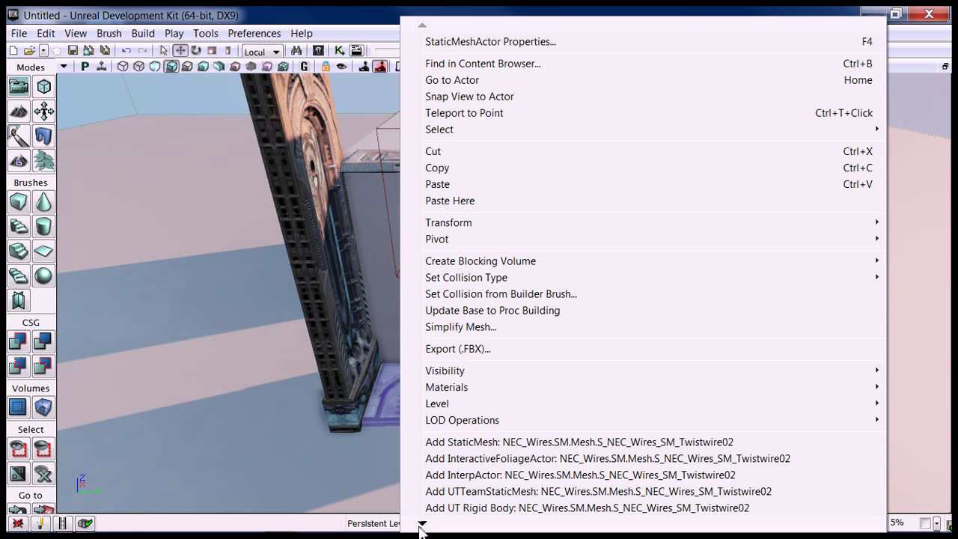
mouse_move(423, 524)
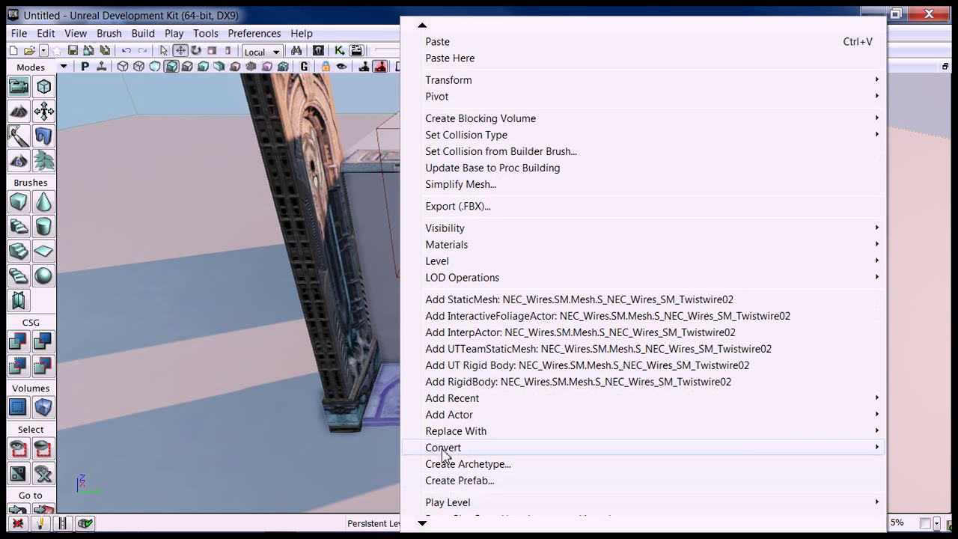
mouse_move(443, 447)
left_click(249, 382)
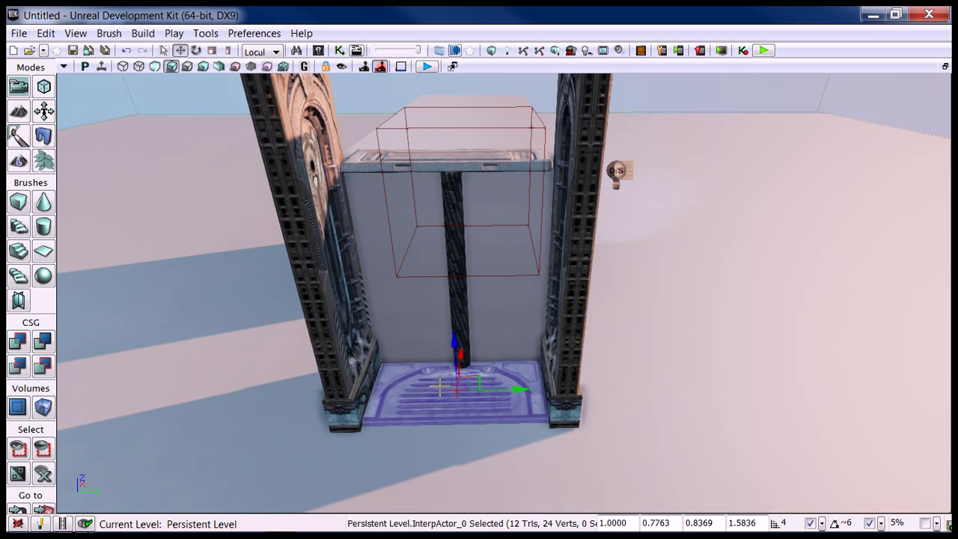
Set the floor panel's collision type to COLLIDE_BlockAll in its actor properties
key("F4")
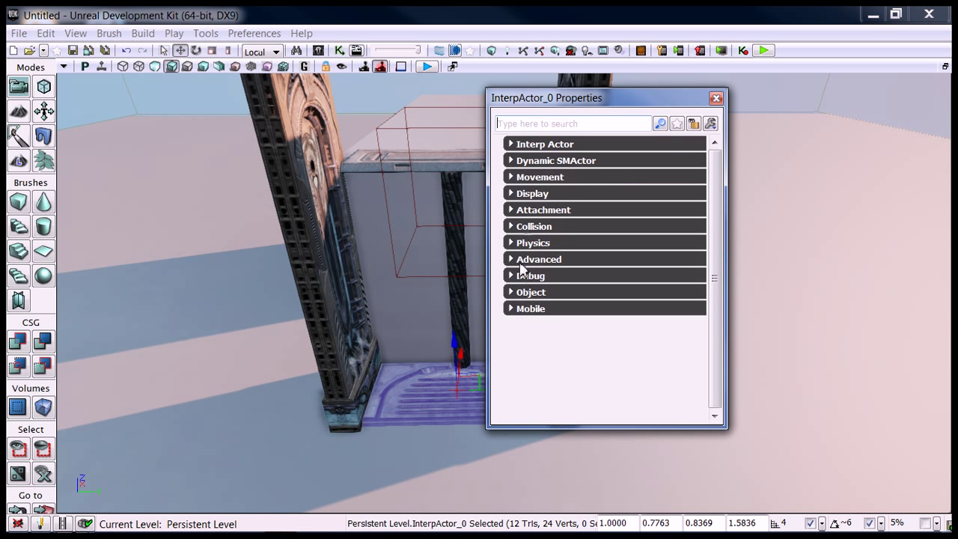
left_click(526, 224)
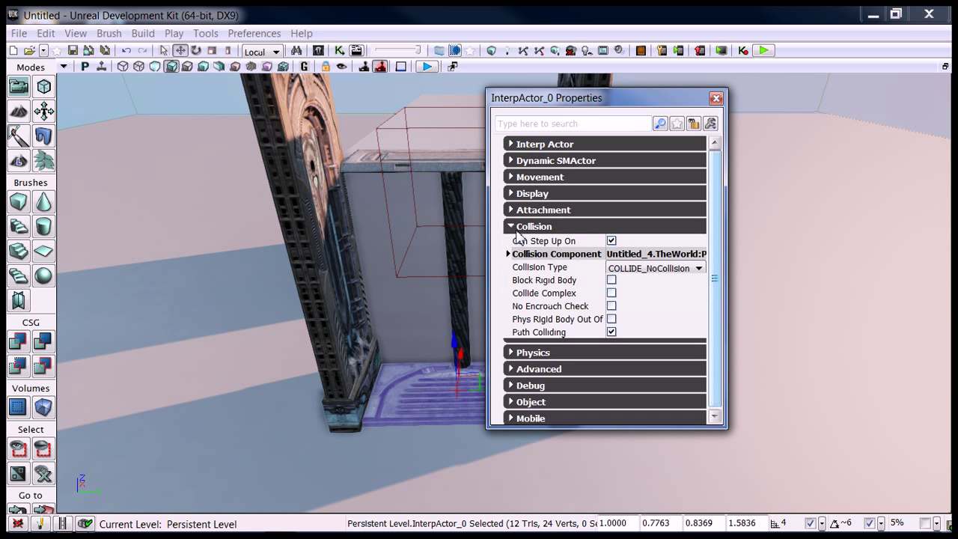
left_click(642, 271)
left_click(652, 305)
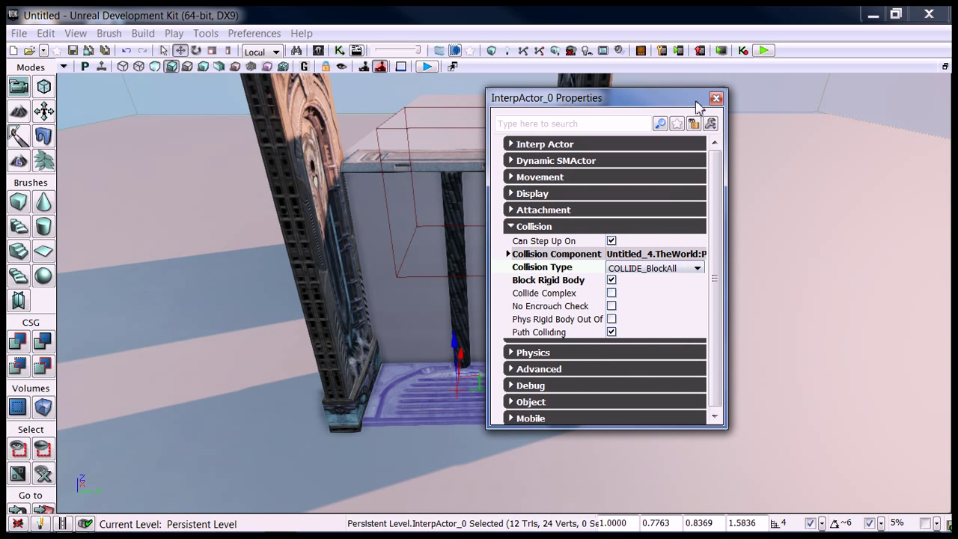
left_click(717, 99)
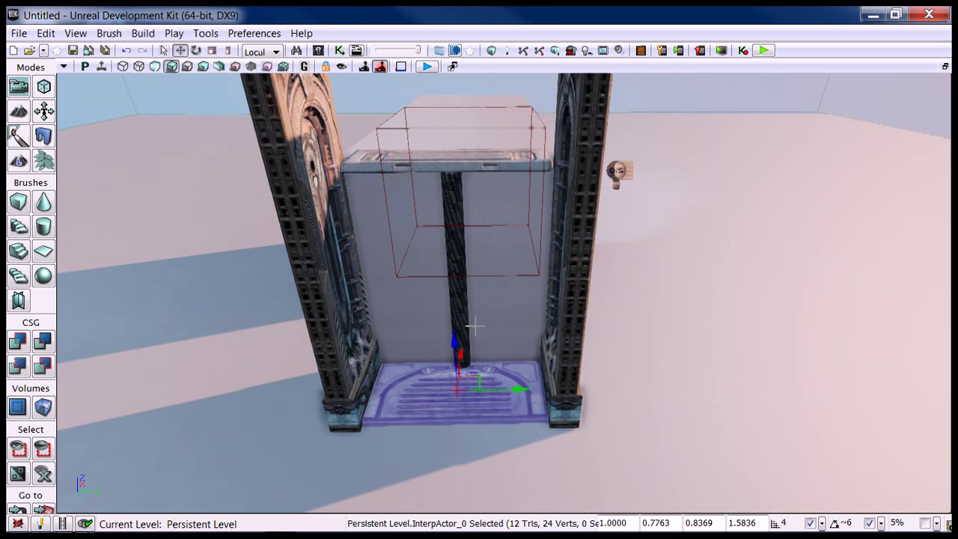
Move the builder brush down between the two walls so it surrounds the space above the floor panel
mouse_move(473, 328)
right_mouse_down()
mouse_move(469, 292)
mouse_move(475, 331)
right_mouse_up()
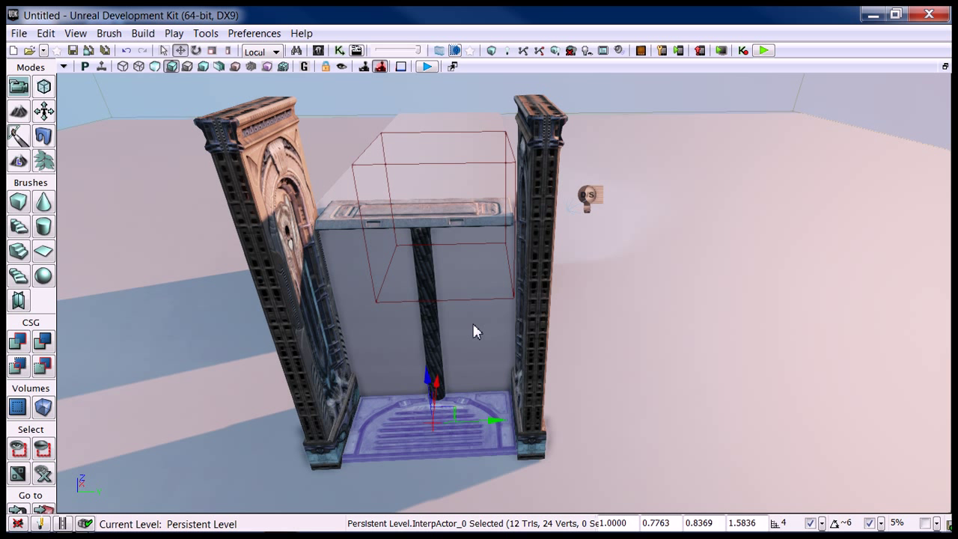
left_click(447, 166)
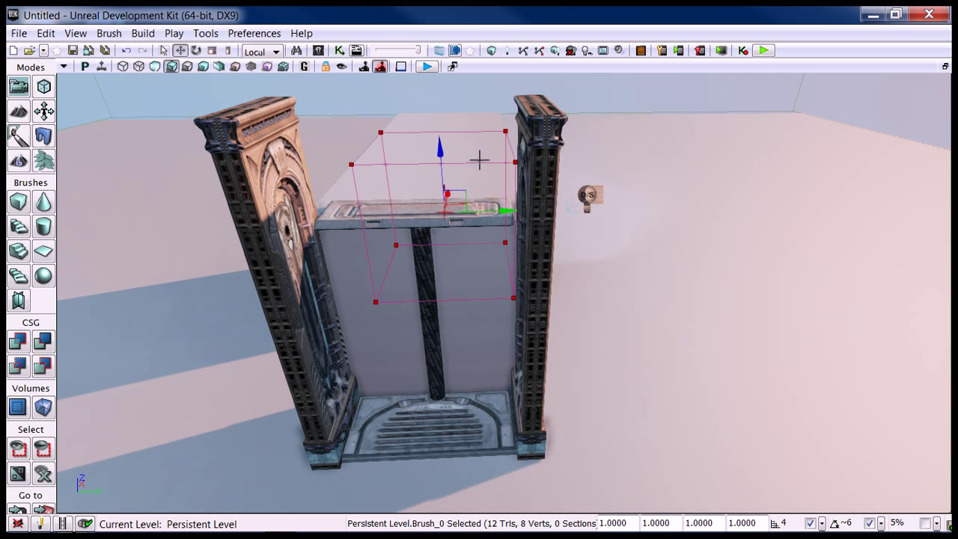
mouse_move(479, 159)
left_mouse_down()
mouse_move(486, 186)
mouse_move(464, 257)
mouse_move(470, 247)
mouse_move(472, 265)
left_mouse_up()
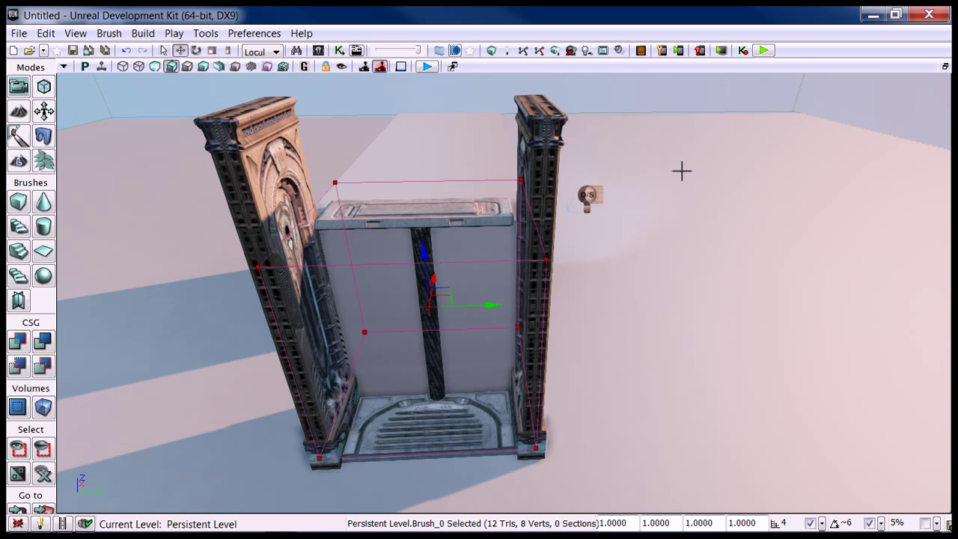
Switch to the four-view layout and frame the structure in the top view with the builder brush selected
key("x")
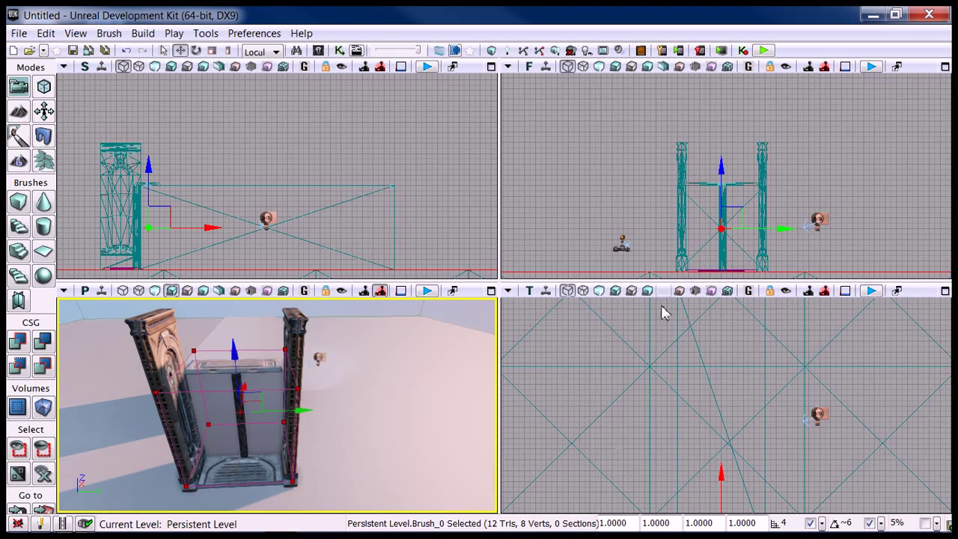
right_click_drag(704, 423, 682, 322)
right_click_drag(595, 453, 622, 364)
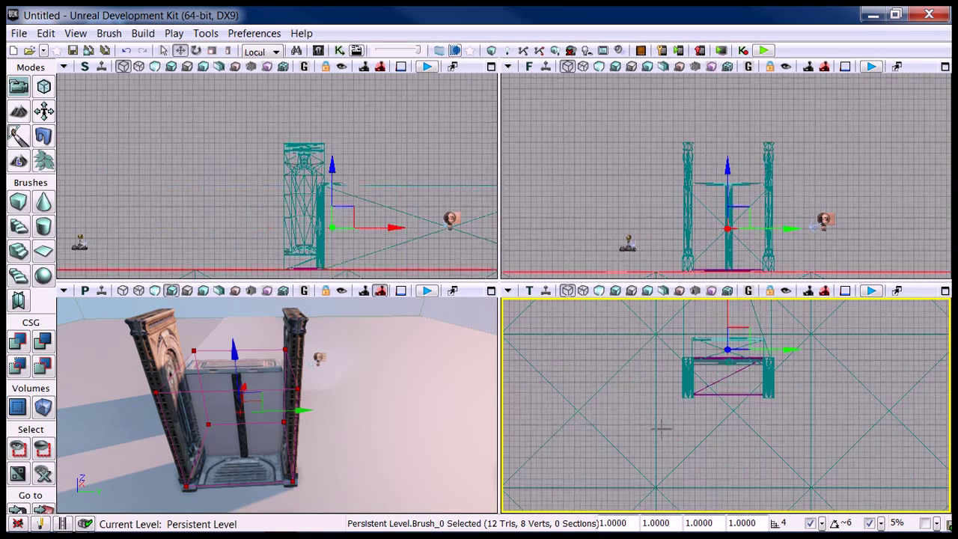
scroll(661, 427, "up", 3)
right_click_drag(637, 397, 591, 476)
scroll(593, 460, "up", 3)
scroll(630, 374, "up", 2)
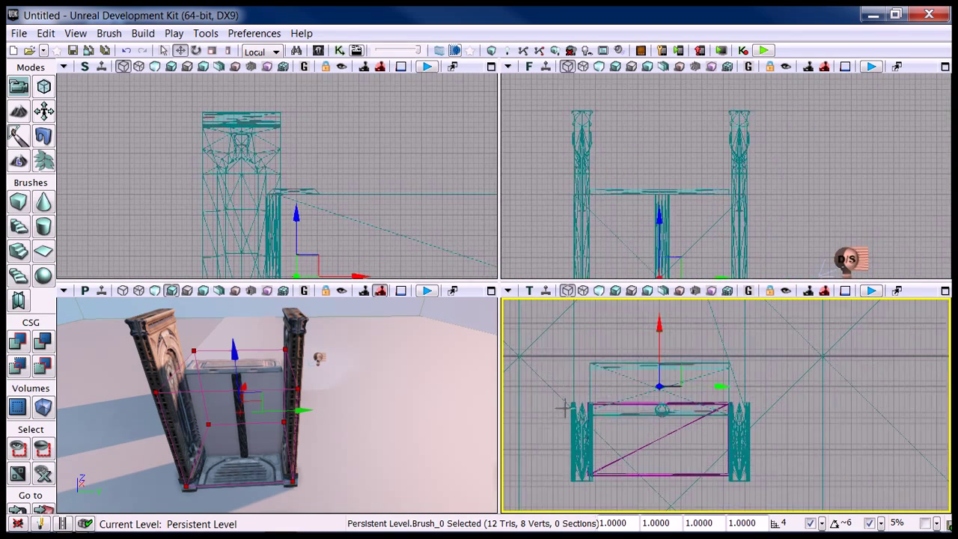
left_click(612, 374)
left_click(546, 358)
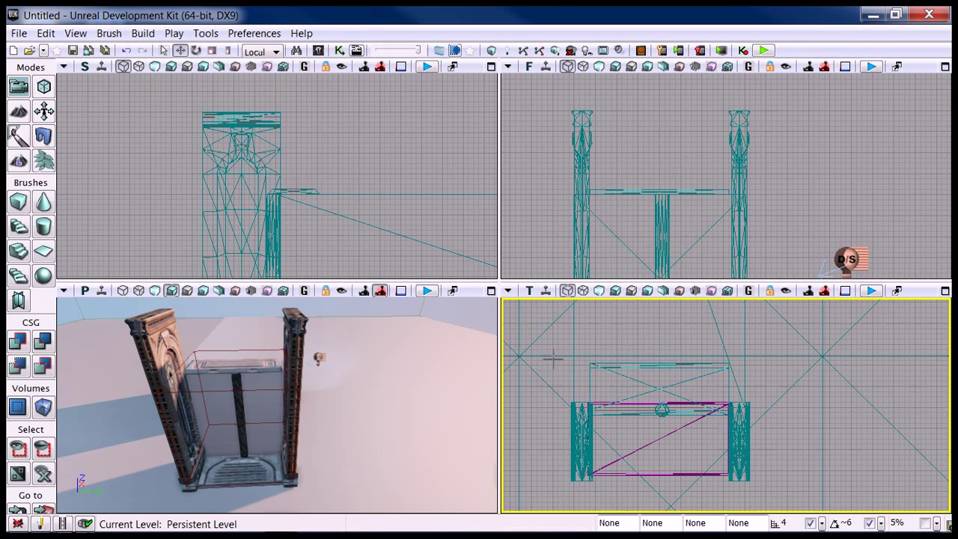
scroll(554, 359, "down", 3)
scroll(594, 357, "down", 2)
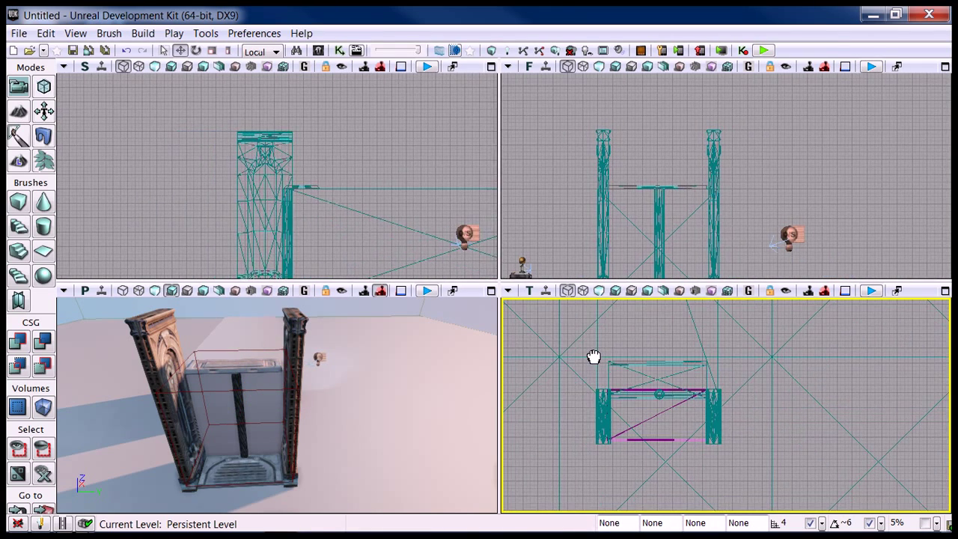
left_click(649, 319)
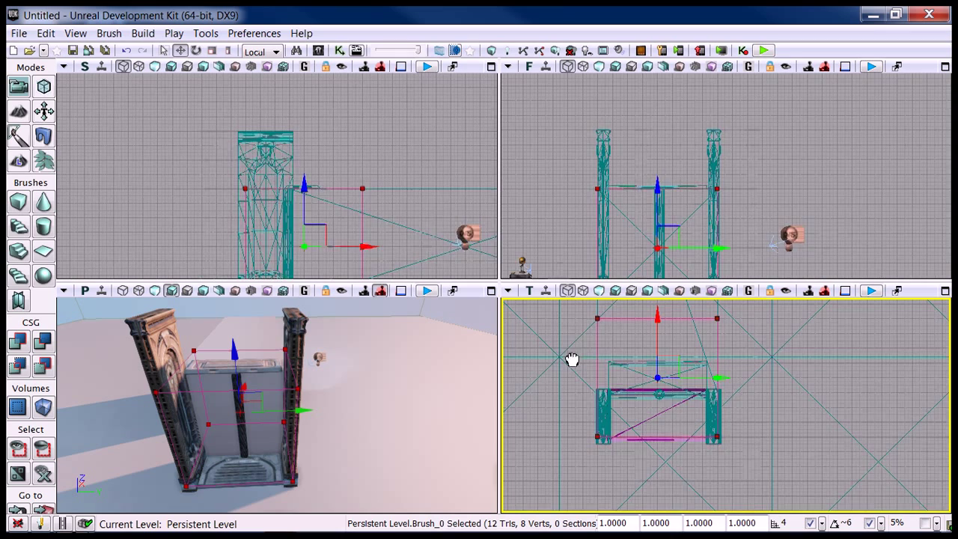
left_click_drag(572, 360, 587, 390)
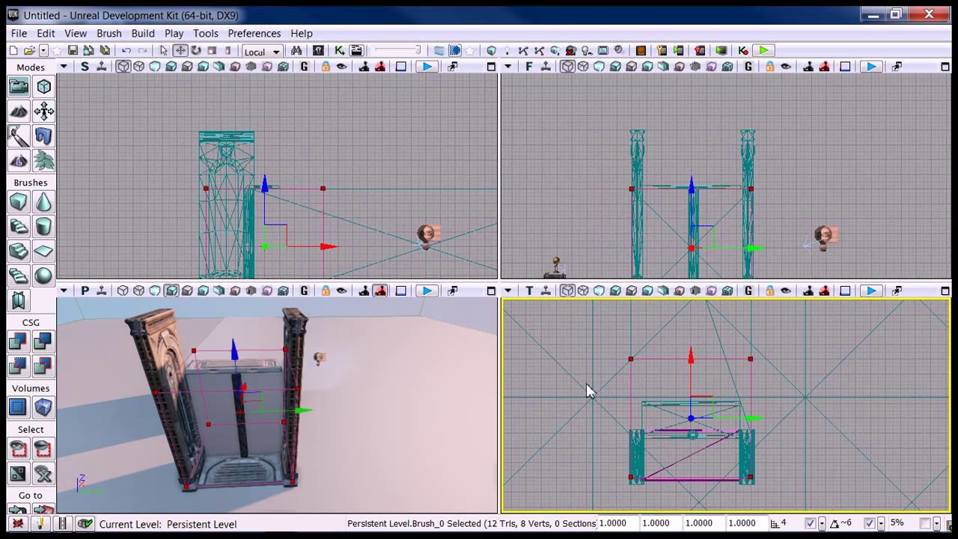
In geometry editing with World coordinates, move the builder brush's rear vertices to the back edge of the upper panel
left_click(44, 110)
left_click_drag(588, 319, 832, 367, "ctrl+alt")
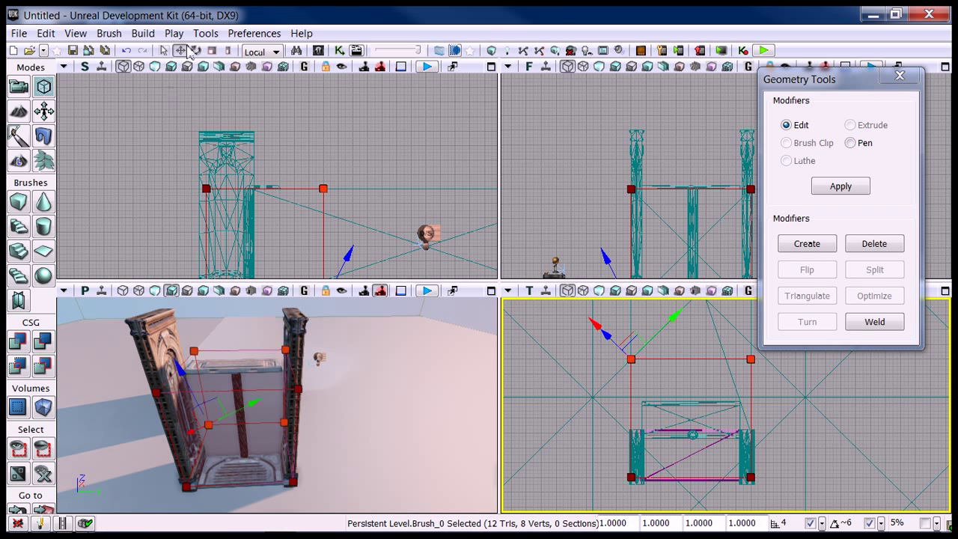
left_click(262, 51)
left_click(259, 67)
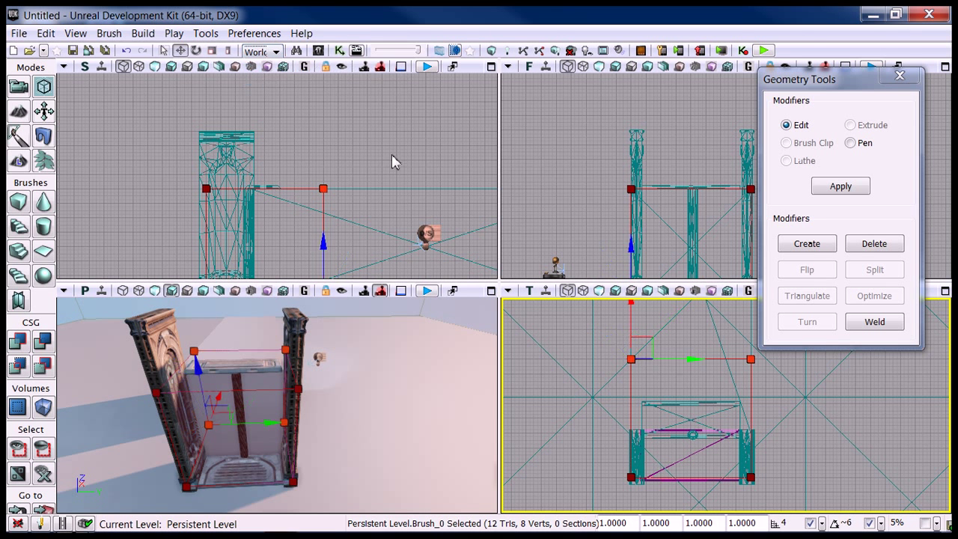
left_click_drag(632, 312, 638, 364)
Move the builder brush's side vertices in to the walls' inner faces and its front vertices slightly behind the floor panel's front edge
left_click_drag(608, 406, 664, 511, "ctrl+alt")
left_click_drag(693, 402, 705, 402)
left_click_drag(732, 370, 767, 464, "ctrl+alt")
left_click_drag(809, 401, 798, 408)
left_click_drag(690, 475, 760, 491, "ctrl+alt")
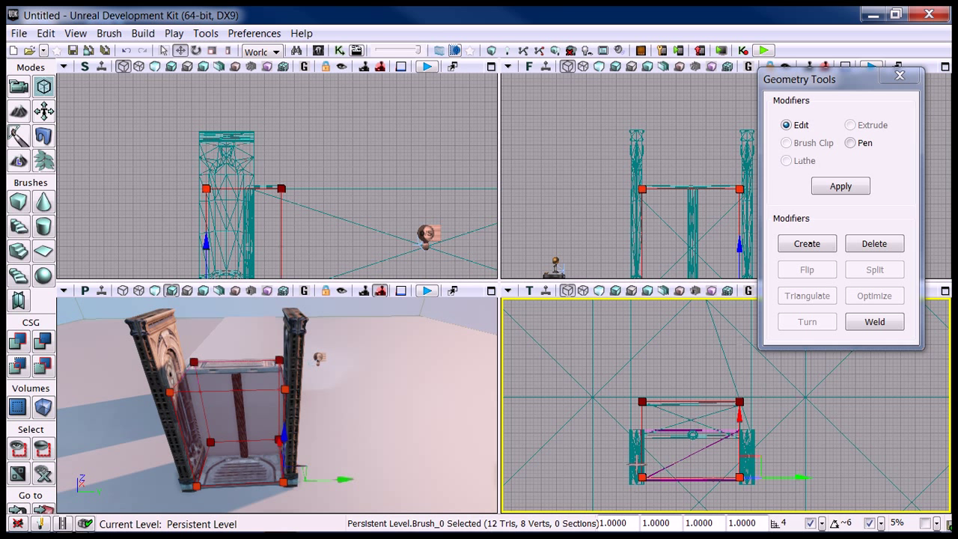
left_click_drag(739, 427, 751, 429)
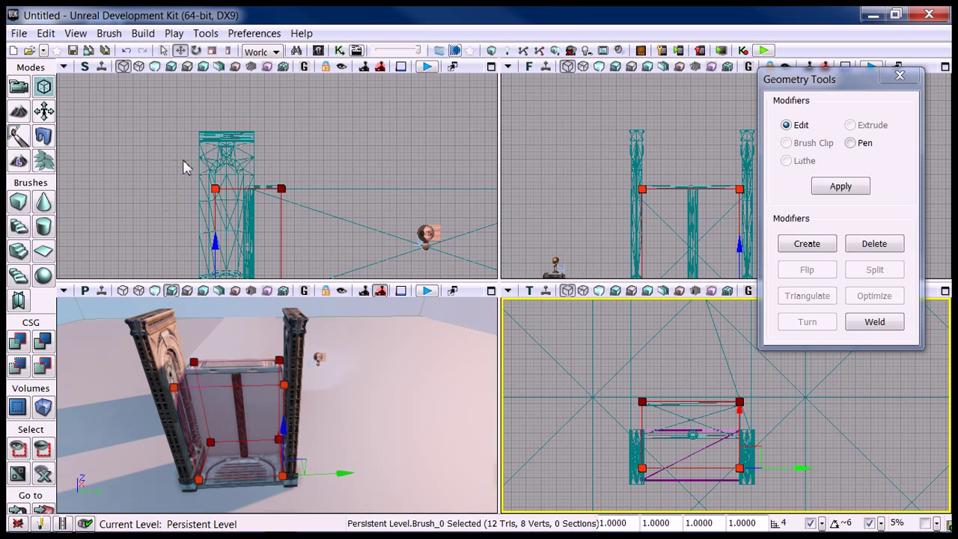
Raise the builder brush's upper vertices along Z to the top of the walls
left_click_drag(183, 159, 341, 202, "ctrl+alt")
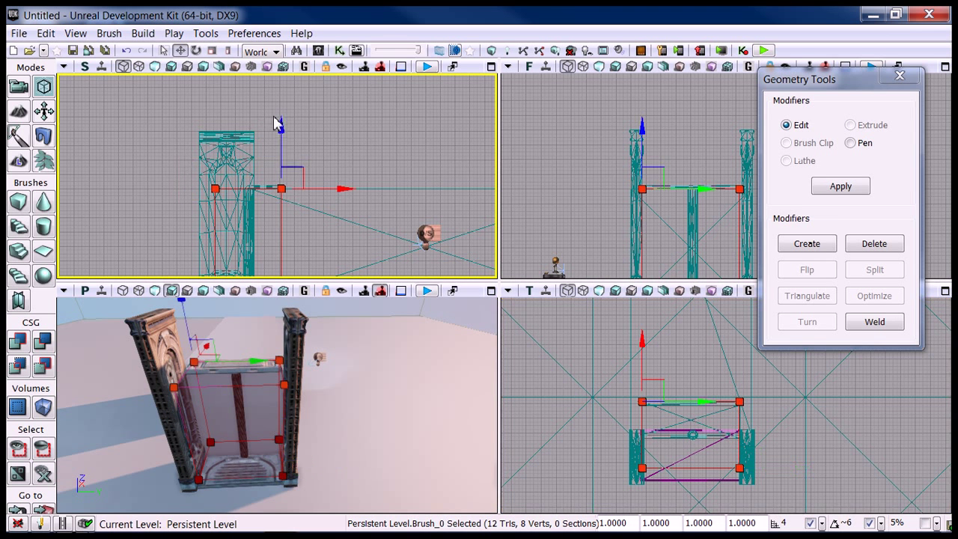
left_click_drag(275, 119, 282, 75)
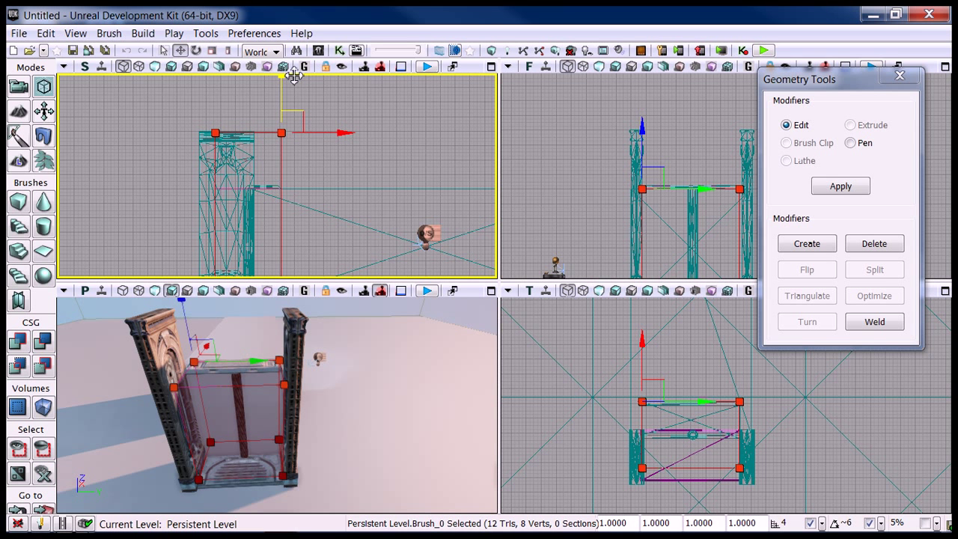
left_click_drag(293, 75, 299, 76)
mouse_move(309, 159)
right_mouse_down()
mouse_move(331, 183)
mouse_move(331, 155)
mouse_move(339, 184)
mouse_move(320, 128)
right_mouse_up()
scroll(330, 178, "up", 3)
scroll(332, 152, "down", 3)
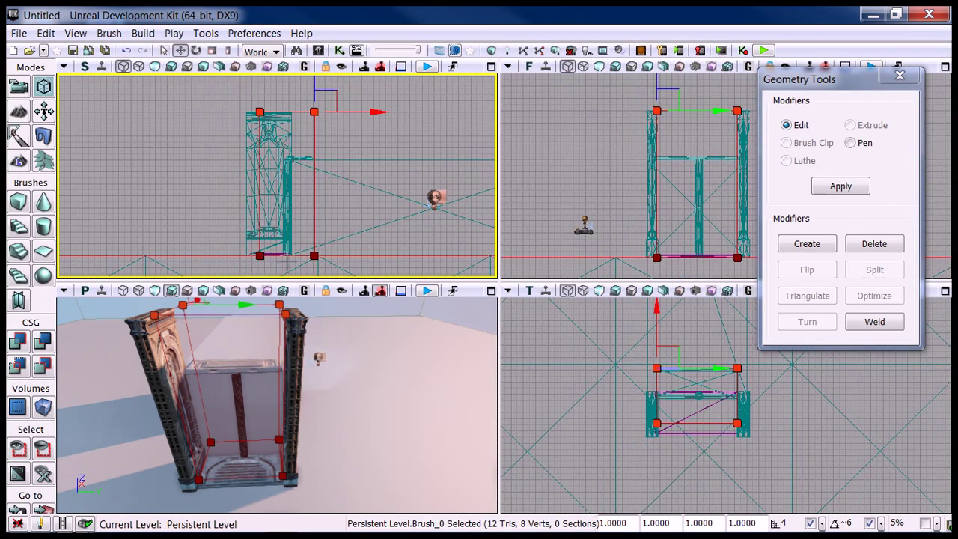
Leave geometry editing, return to the full perspective view and add a TriggerVolume from the builder brush
left_click(491, 291)
left_click(20, 87)
right_click_drag(133, 194, 191, 193)
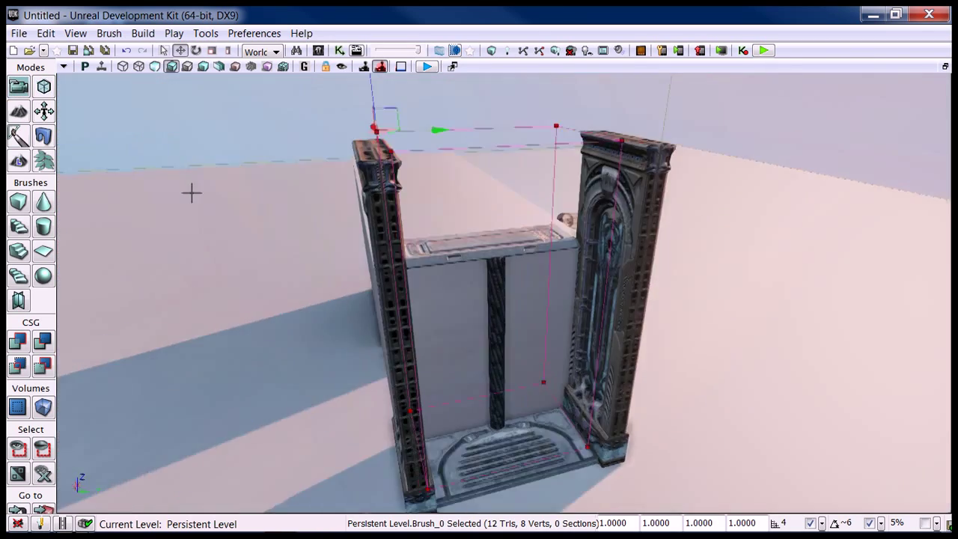
mouse_move(191, 193)
left_mouse_down()
mouse_move(178, 190)
mouse_move(150, 227)
mouse_move(94, 195)
mouse_move(107, 301)
left_mouse_up()
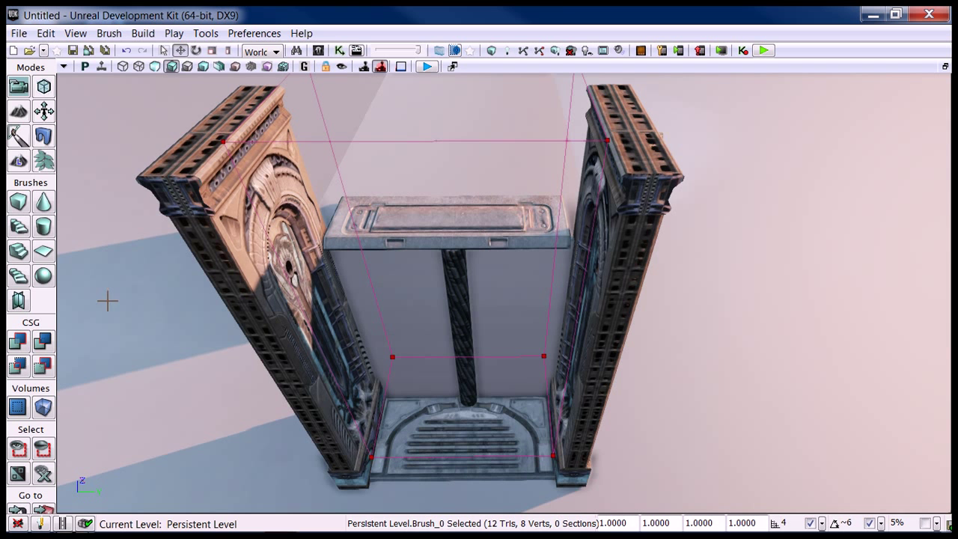
right_click(42, 405)
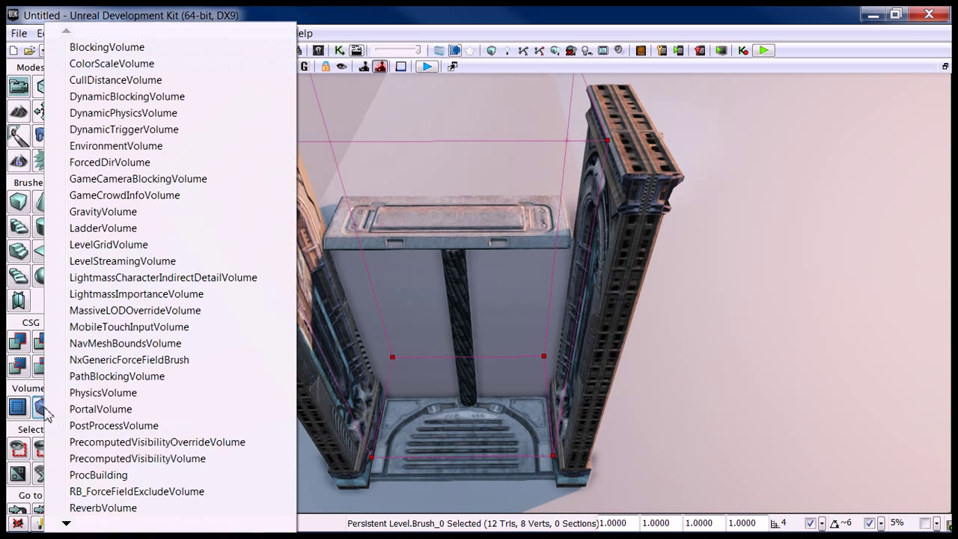
mouse_move(65, 522)
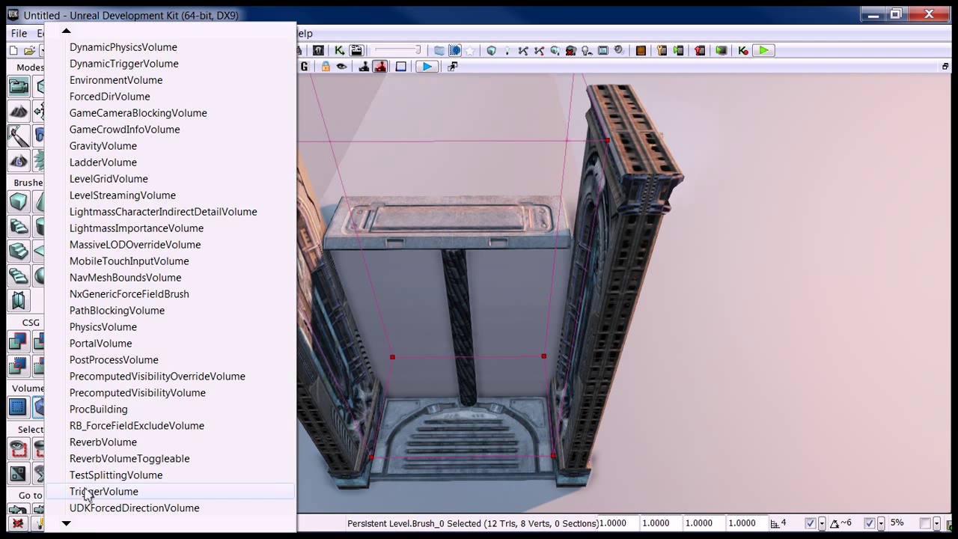
left_click(88, 495)
Hide the builder brush so that only the trigger volume's outline is displayed
right_click_drag(150, 426, 154, 426)
left_click(158, 423)
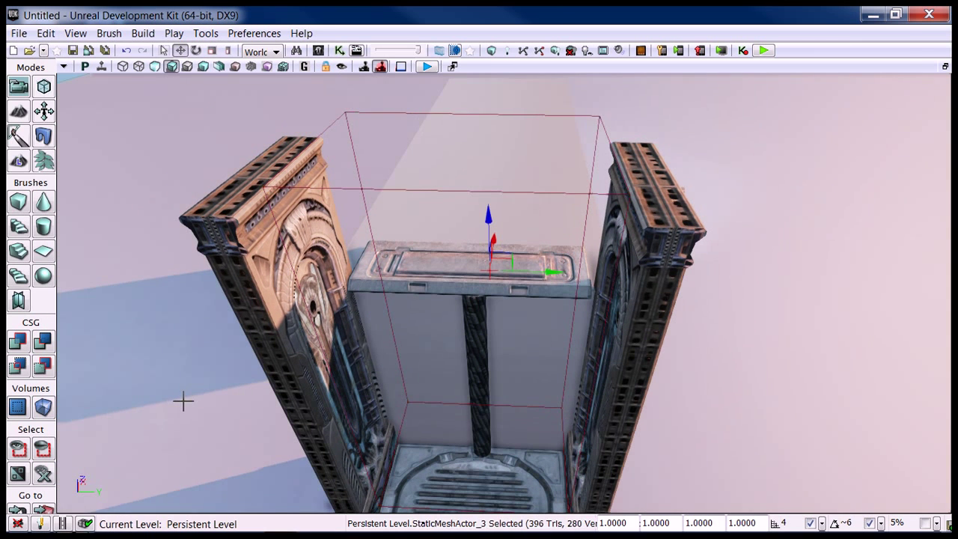
key("b")
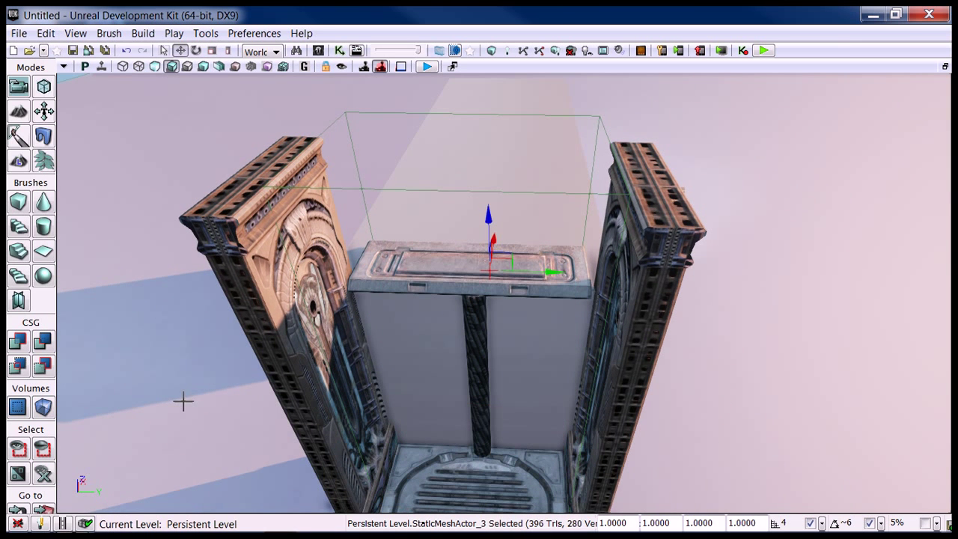
Select the trigger volume between the walls and open the Kismet editor
left_click(411, 195)
right_click_drag(378, 261, 368, 318)
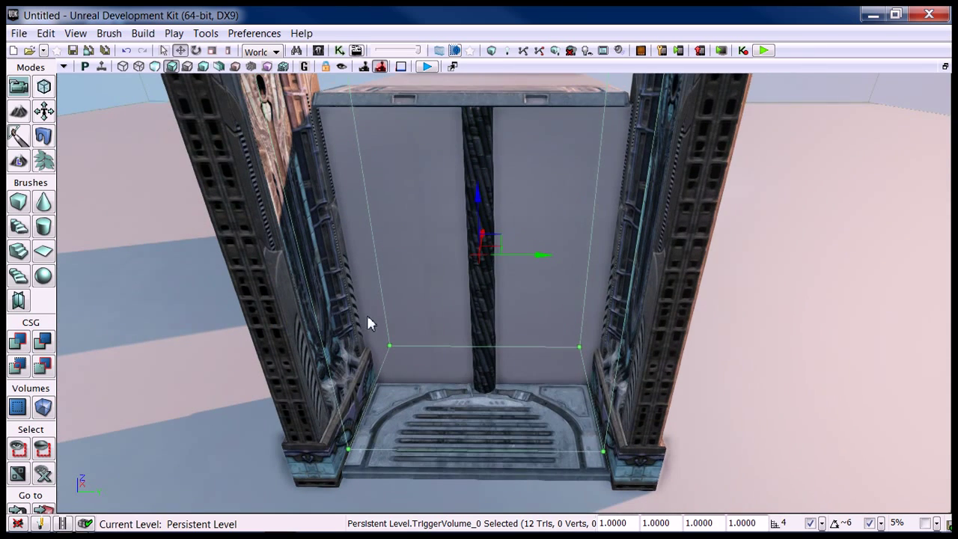
left_click(339, 50)
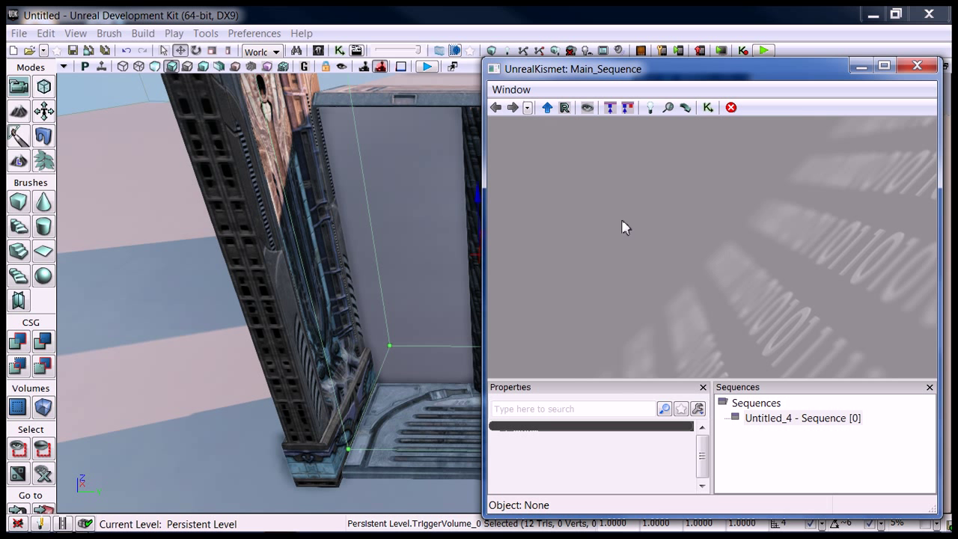
Create a Touch event from the selected trigger volume and move its node aside to make room in the sequence
right_click(603, 196)
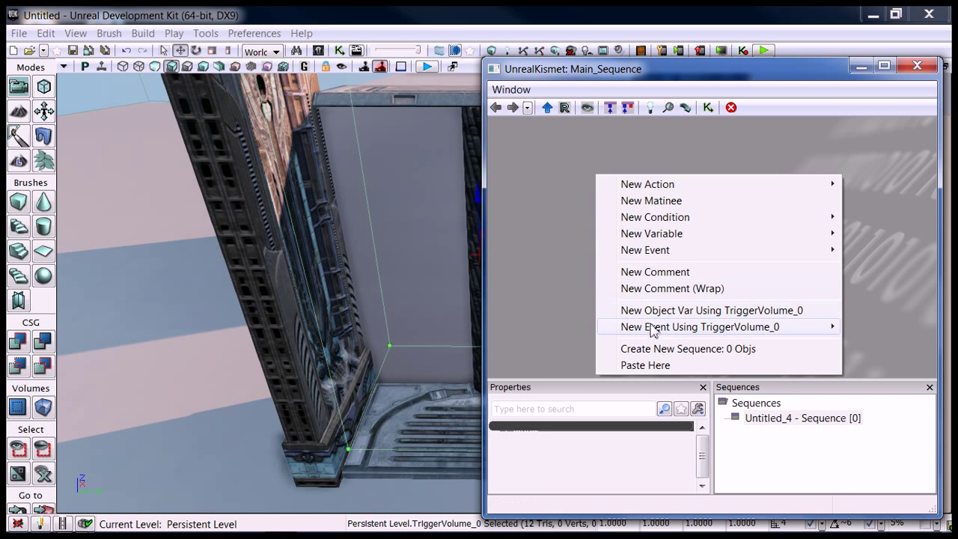
mouse_move(653, 329)
left_click(527, 327)
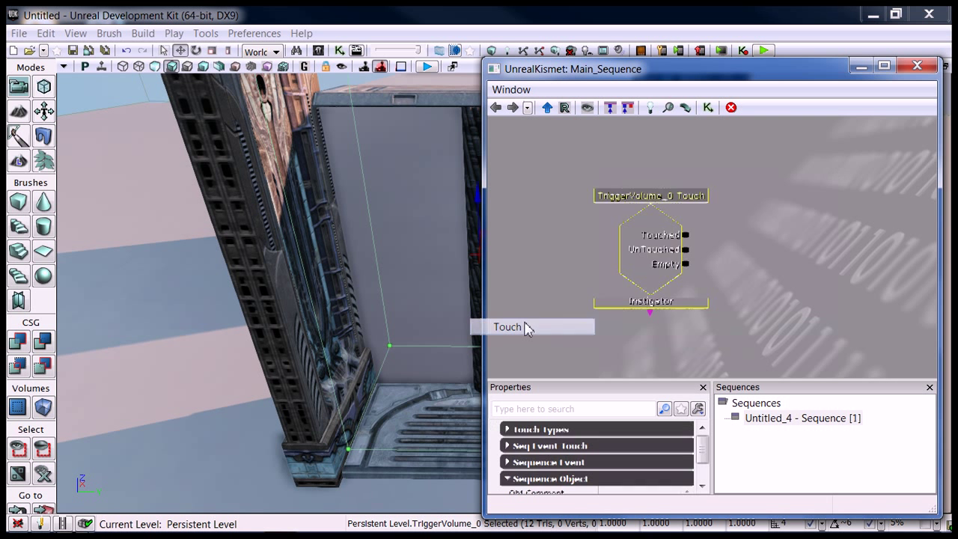
left_click_drag(732, 313, 706, 317)
left_click(730, 231)
left_click_drag(730, 227, 711, 211)
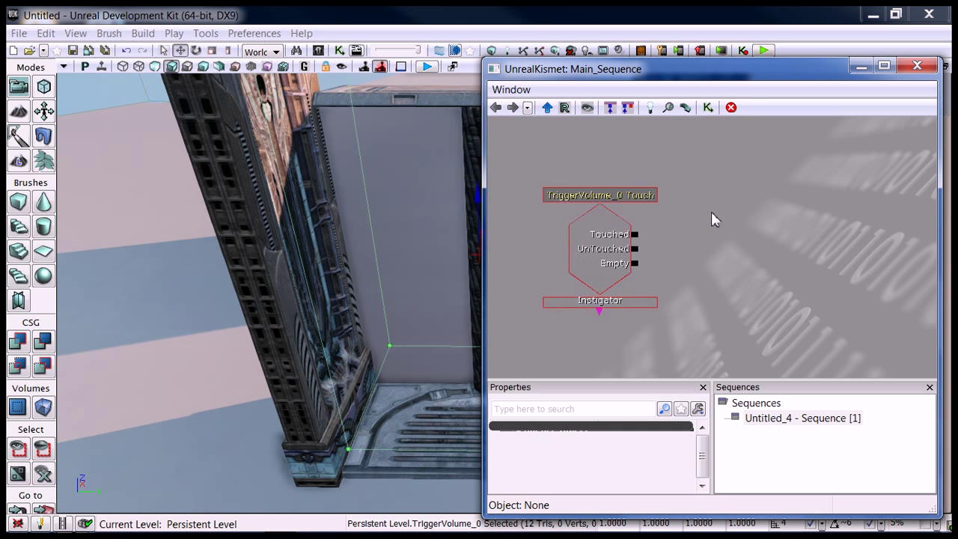
Select the elevator floor panel in the level, add a Matinee beside the Touch event and open it for editing
left_click(402, 454)
mouse_move(403, 453)
right_mouse_down()
mouse_move(422, 447)
mouse_move(410, 458)
right_mouse_up()
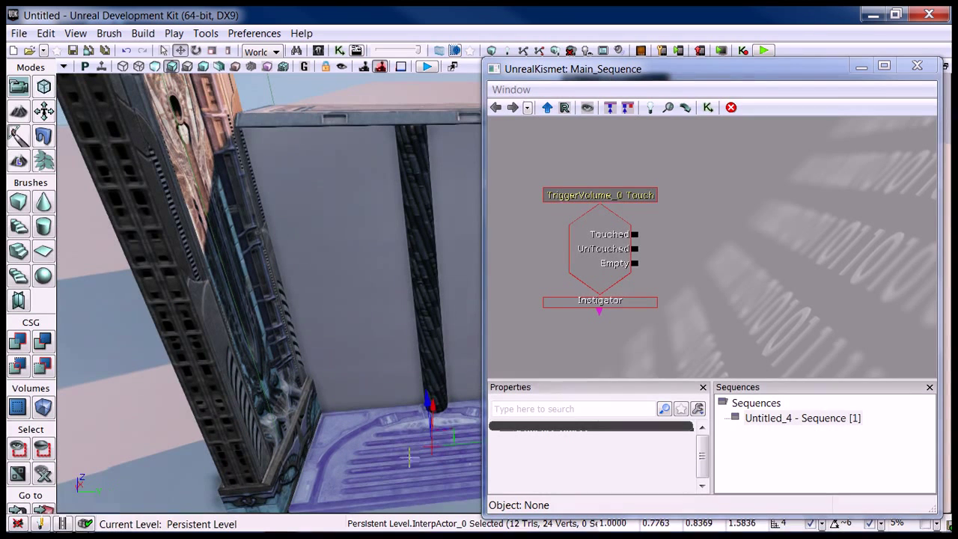
right_click(711, 241)
left_click(733, 238)
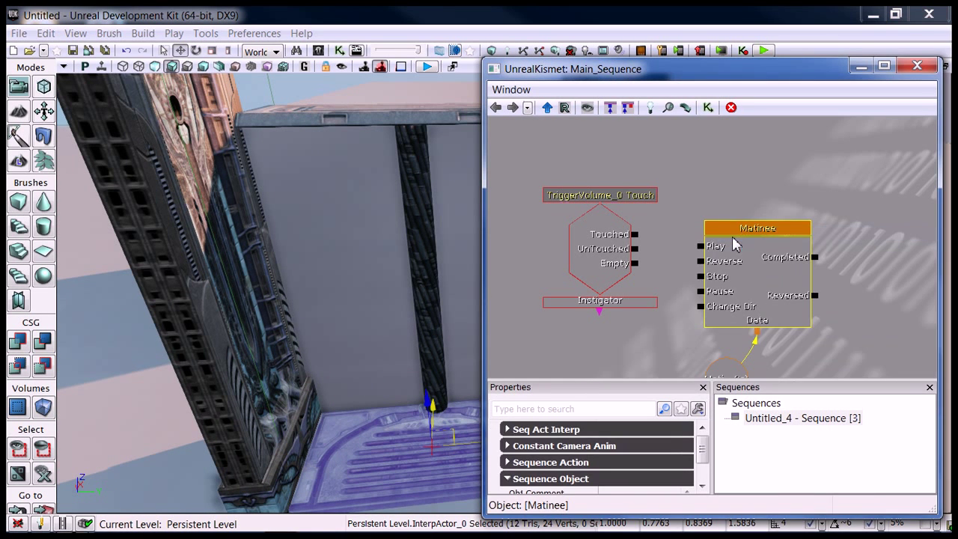
double_click(748, 263)
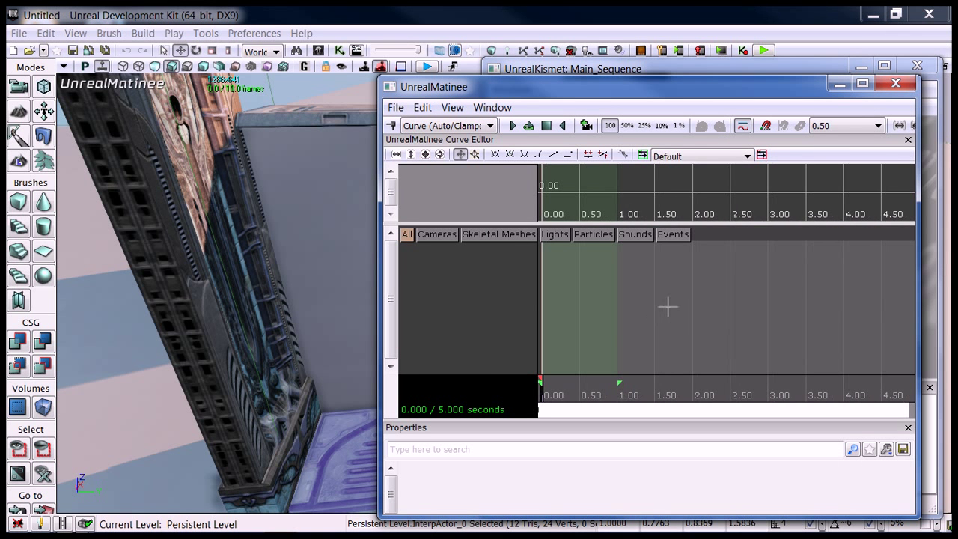
Shorten the Matinee sequence by moving its end marker to about 1.48 seconds
scroll(675, 300, "down", 2)
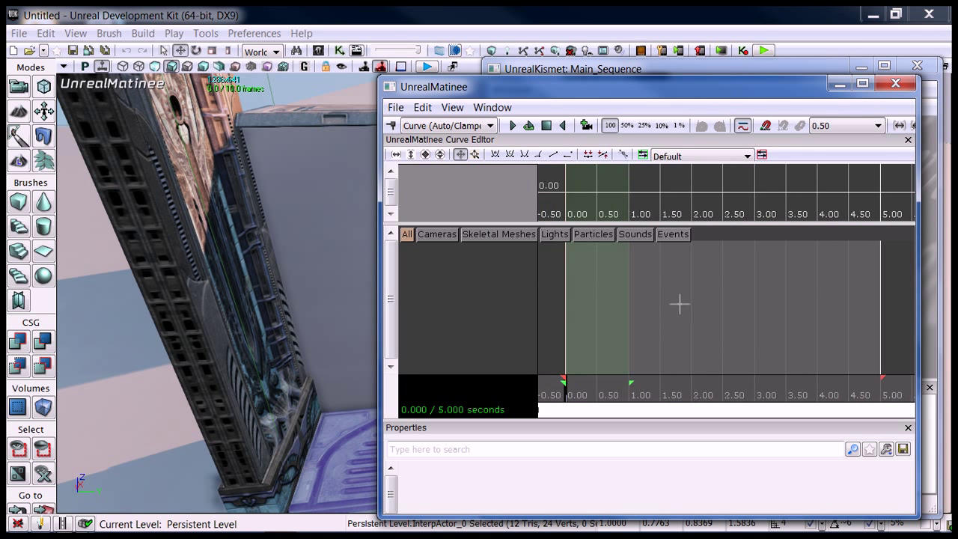
scroll(680, 303, "down", 2)
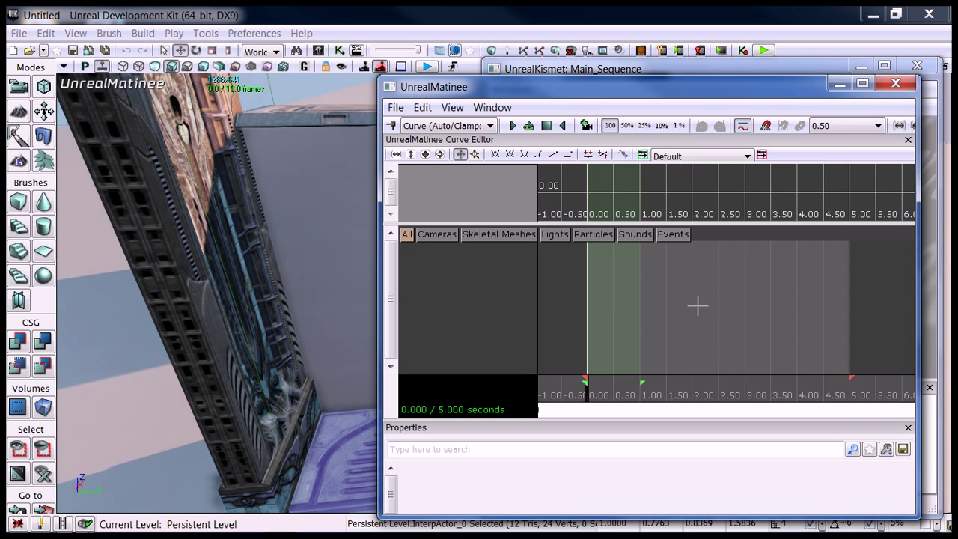
scroll(698, 309, "down", 1)
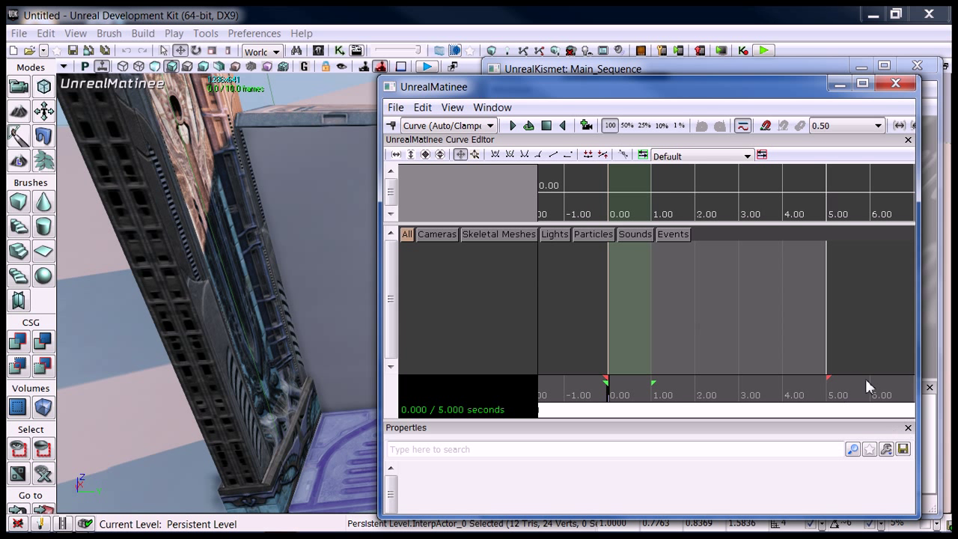
mouse_move(827, 381)
left_mouse_down()
mouse_move(676, 396)
mouse_move(662, 387)
mouse_move(683, 387)
left_mouse_up()
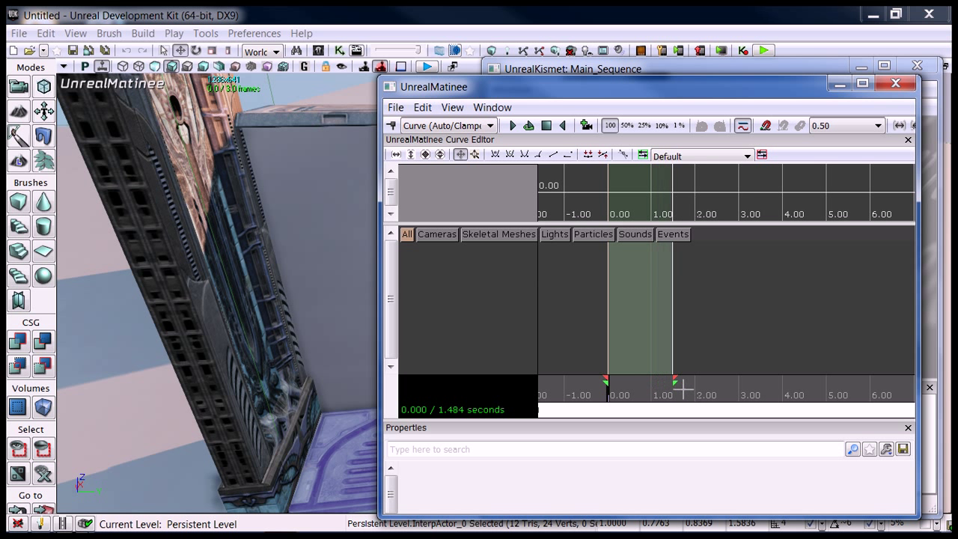
Add a new empty group named Elevator to the Matinee
right_click(442, 241)
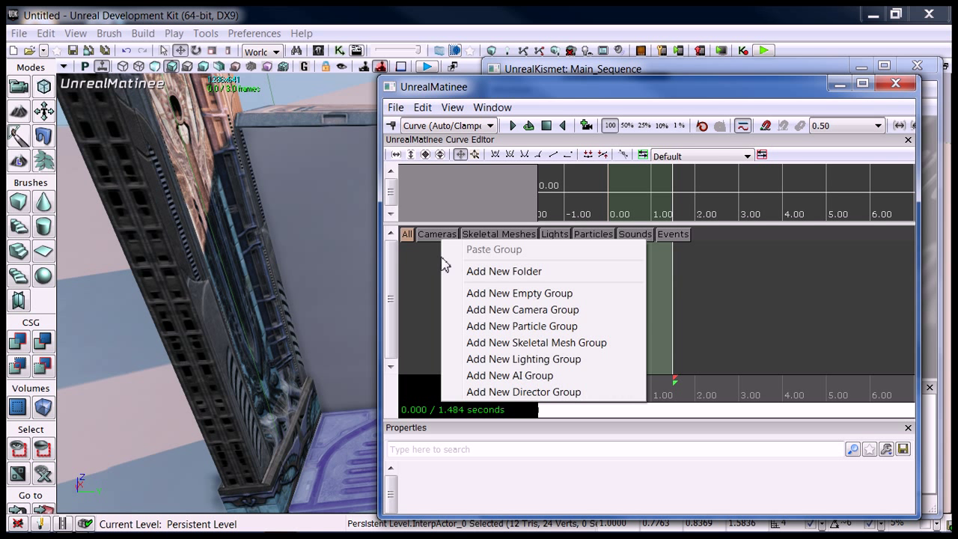
left_click(479, 295)
type("E")
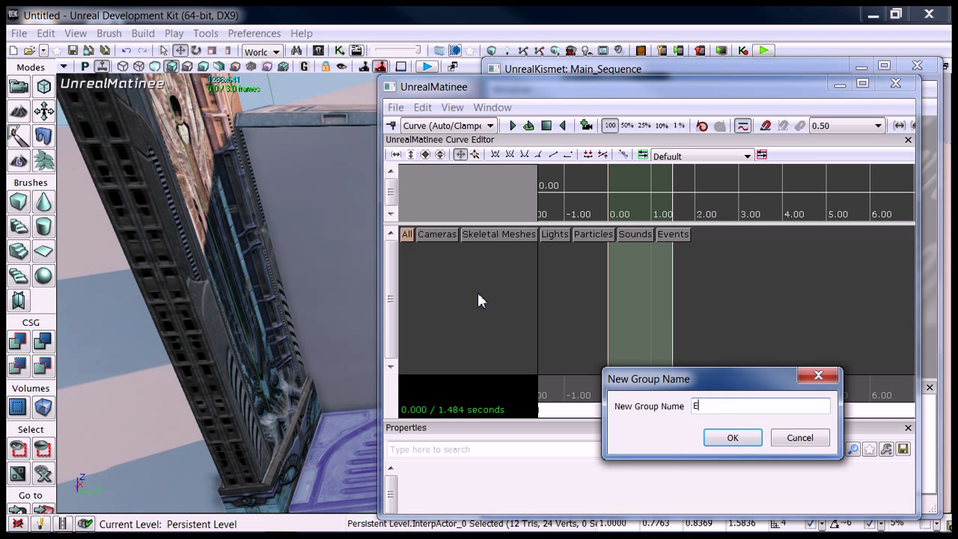
type("levator")
key("Return")
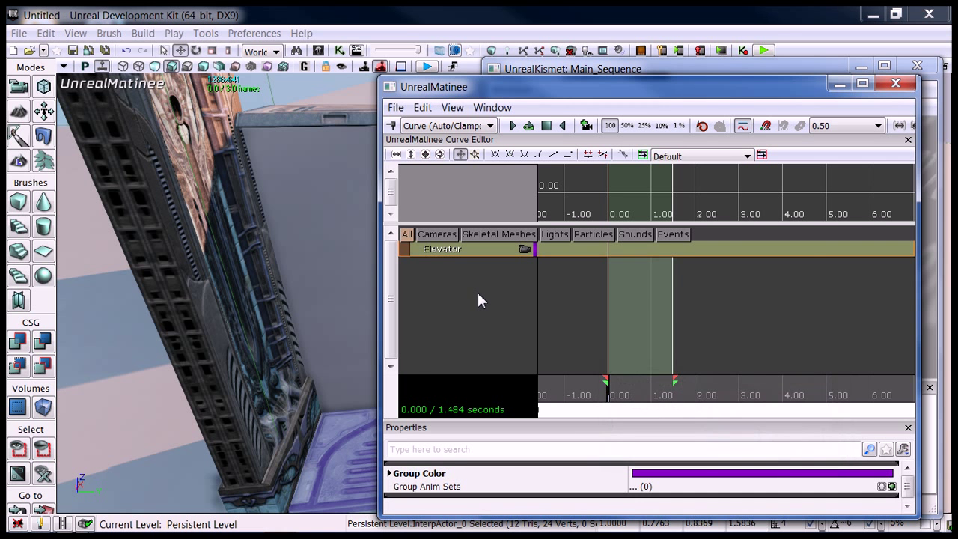
Check in Kismet which level object is attached to the Matinee's Elevator group, and return to the Matinee editor
left_click(635, 63)
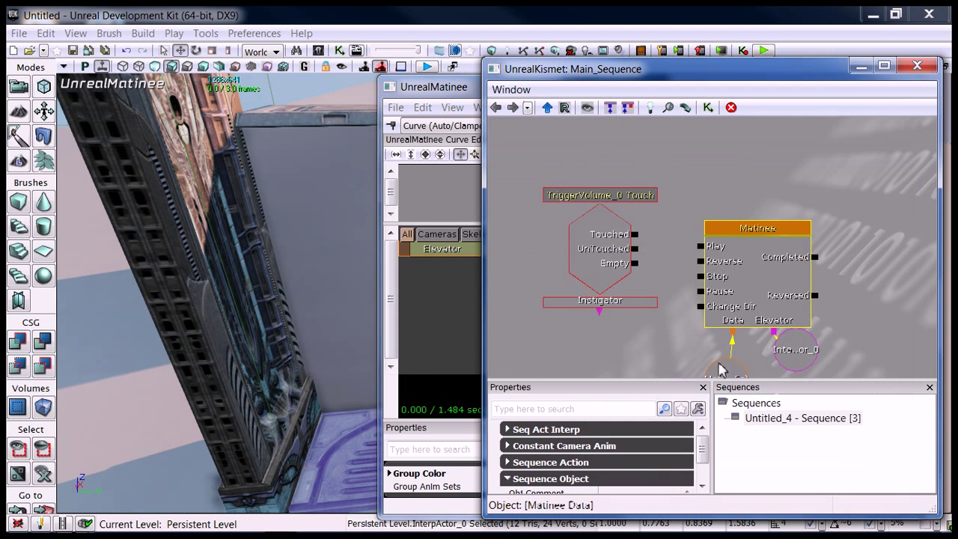
left_click(797, 356)
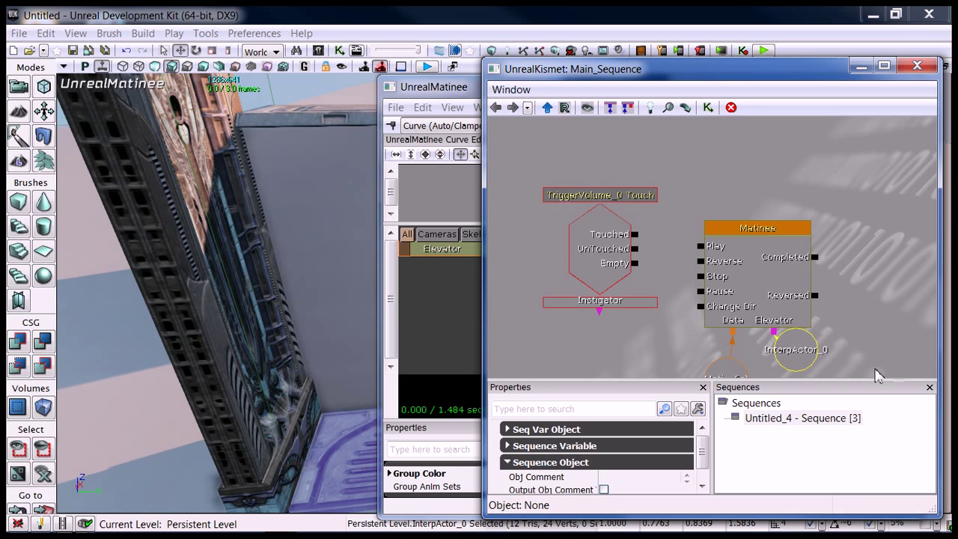
double_click(813, 354)
right_click_drag(352, 321, 423, 281)
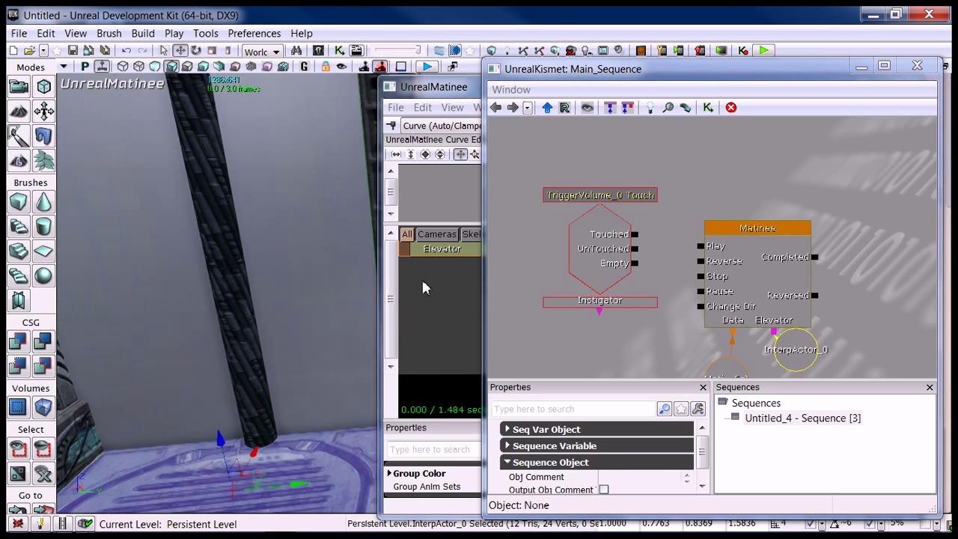
double_click(742, 267)
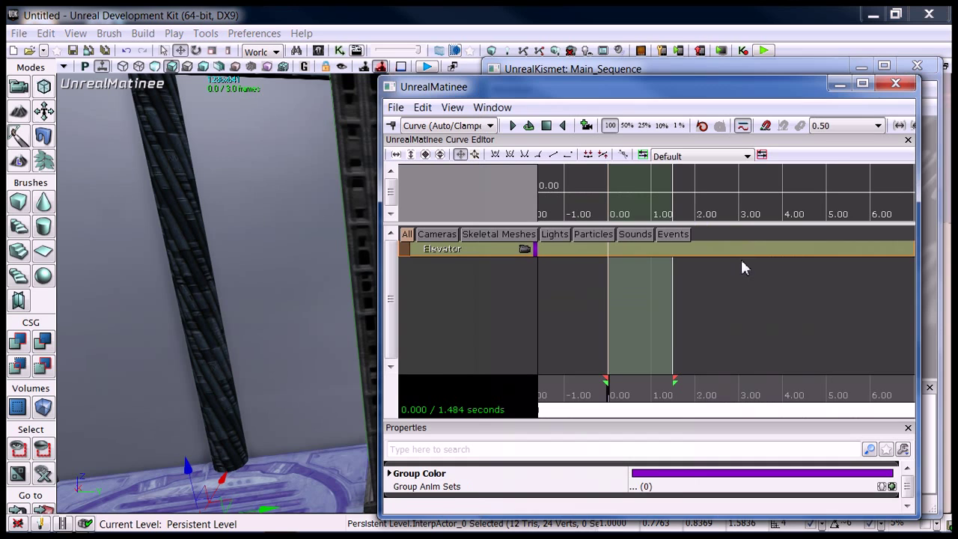
Add a movement track to the Elevator group and bring the floor panel into view
right_click(457, 251)
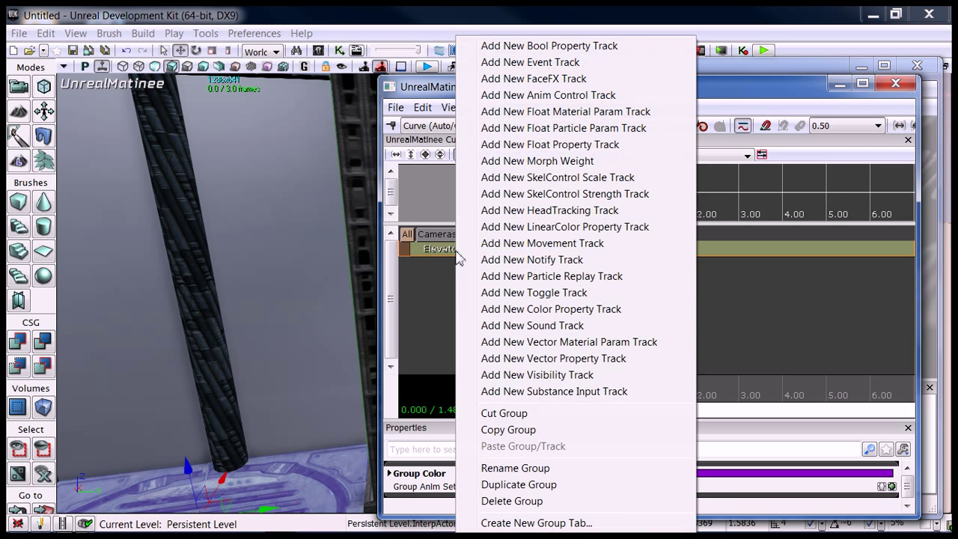
left_click(500, 244)
right_click_drag(322, 285, 316, 304)
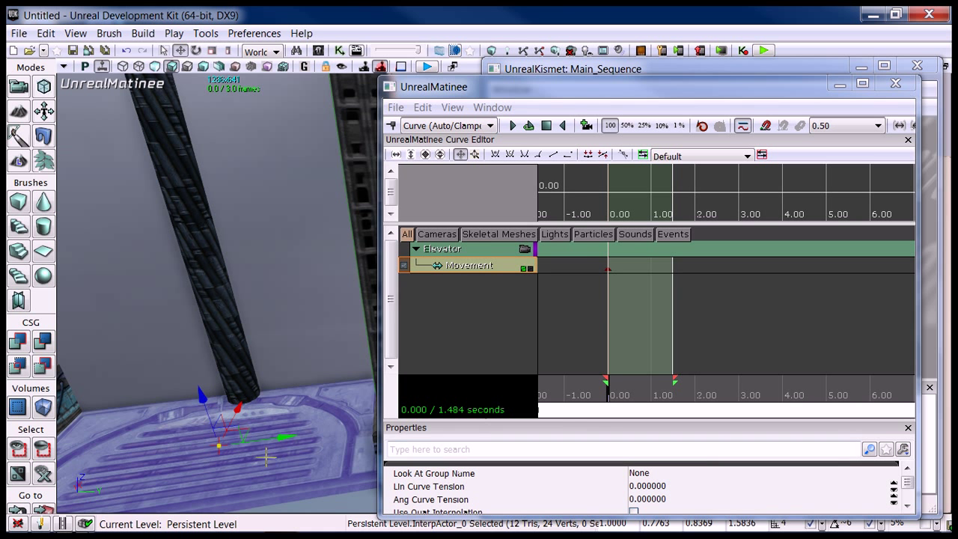
Add a movement key at the end of the sequence, 1.484 seconds, and raise the floor panel to the top of the walls
left_click_drag(612, 400, 711, 408)
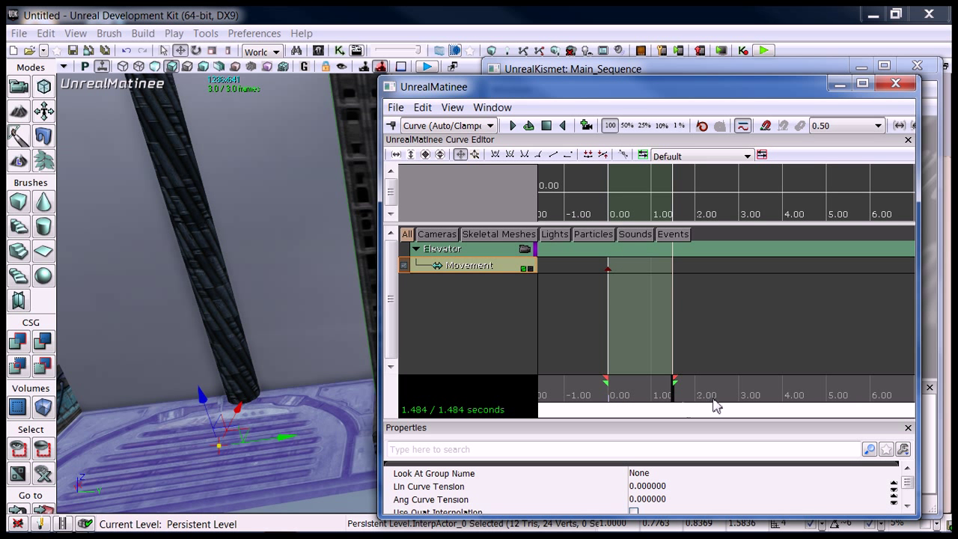
key("Return")
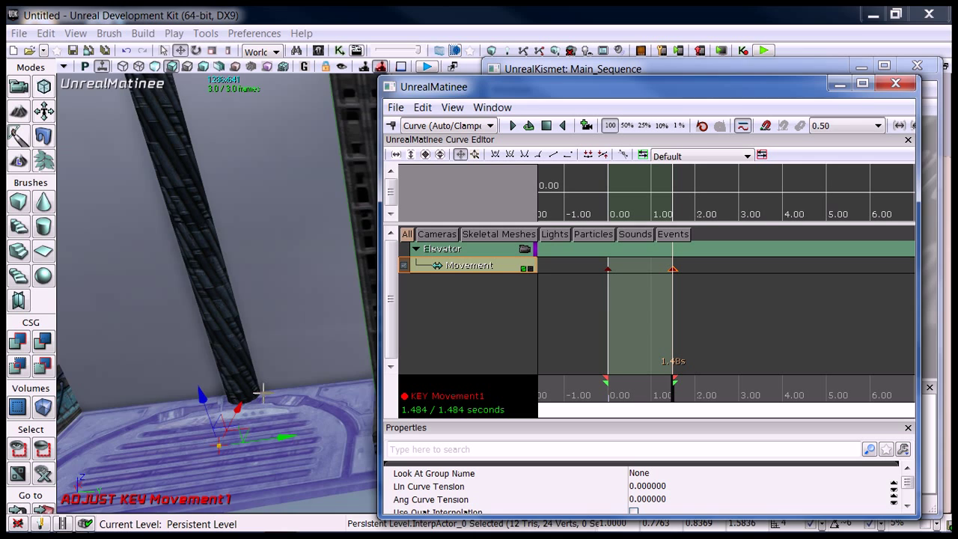
right_click_drag(263, 393, 319, 435)
left_click_drag(300, 445, 264, 197)
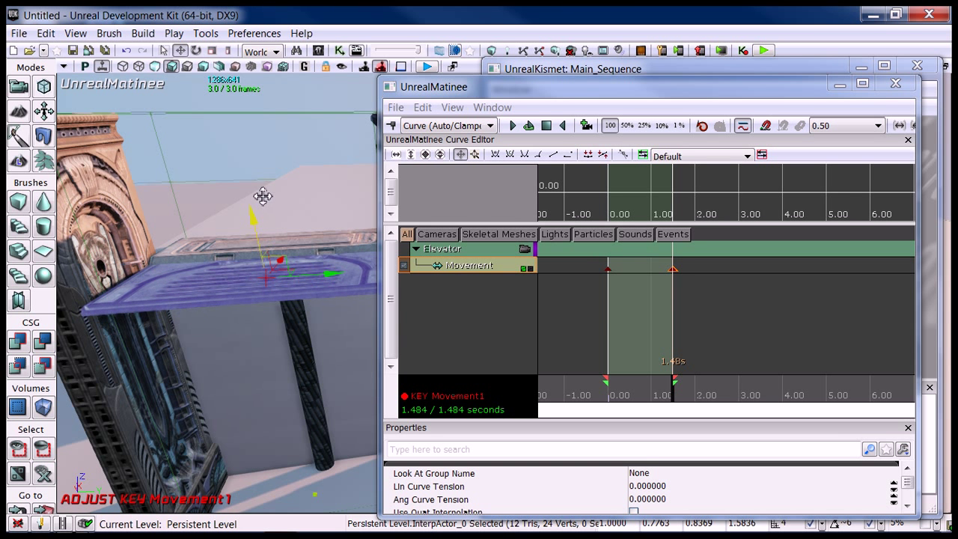
Preview the floor panel's movement as a looping section and close Matinee
mouse_move(242, 327)
right_mouse_down()
mouse_move(242, 342)
mouse_move(230, 333)
right_mouse_up()
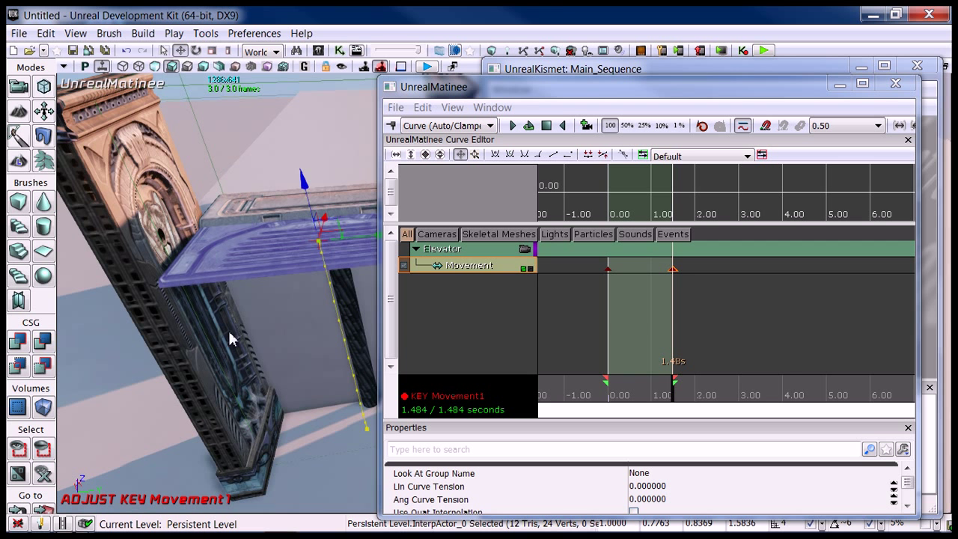
left_click(528, 127)
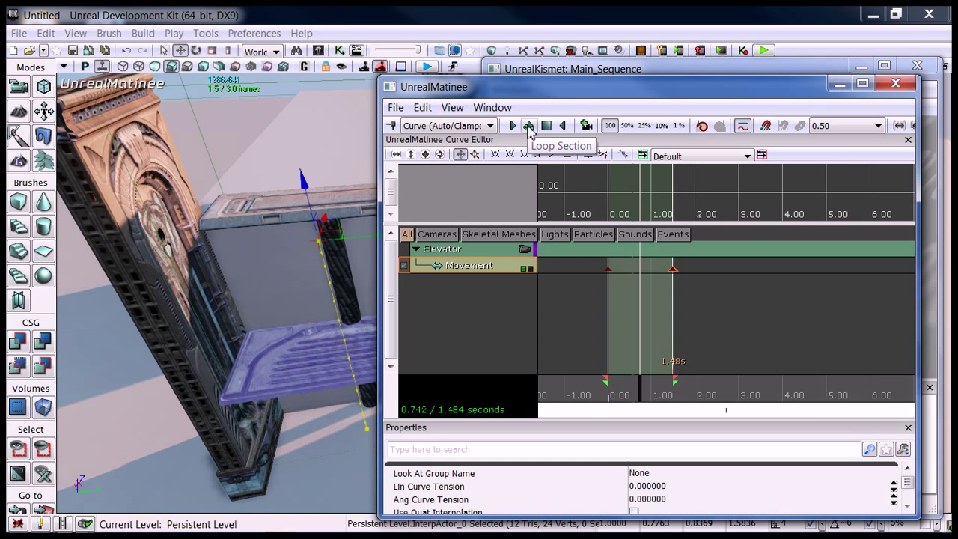
left_click(898, 84)
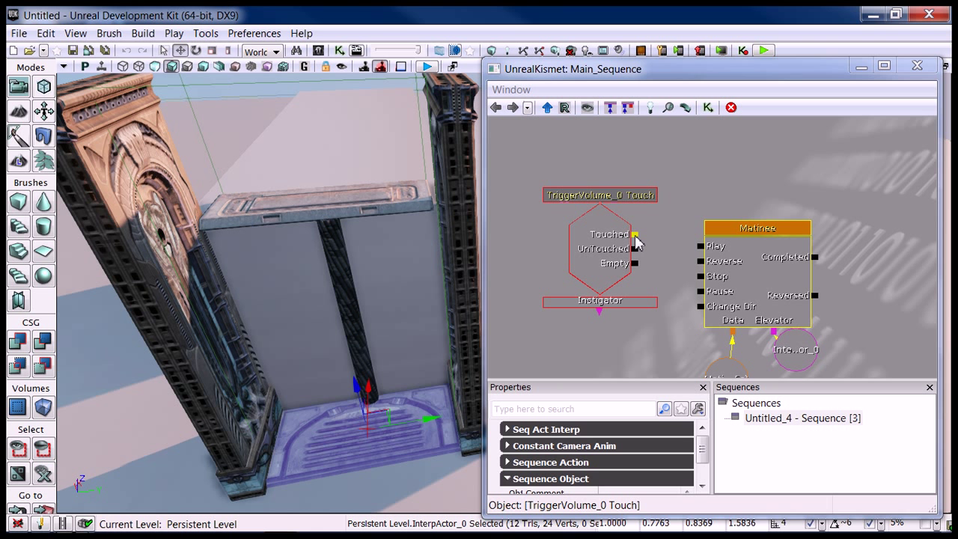
Connect the Touch event's Touched output to the Matinee's Play input and lower the event's Max Trigger Count
left_click(635, 240)
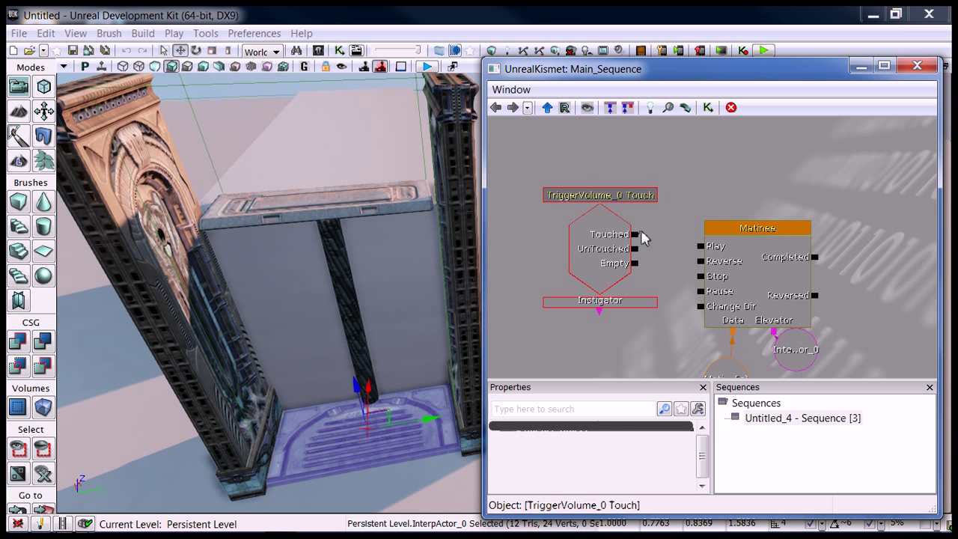
left_click_drag(642, 238, 700, 245)
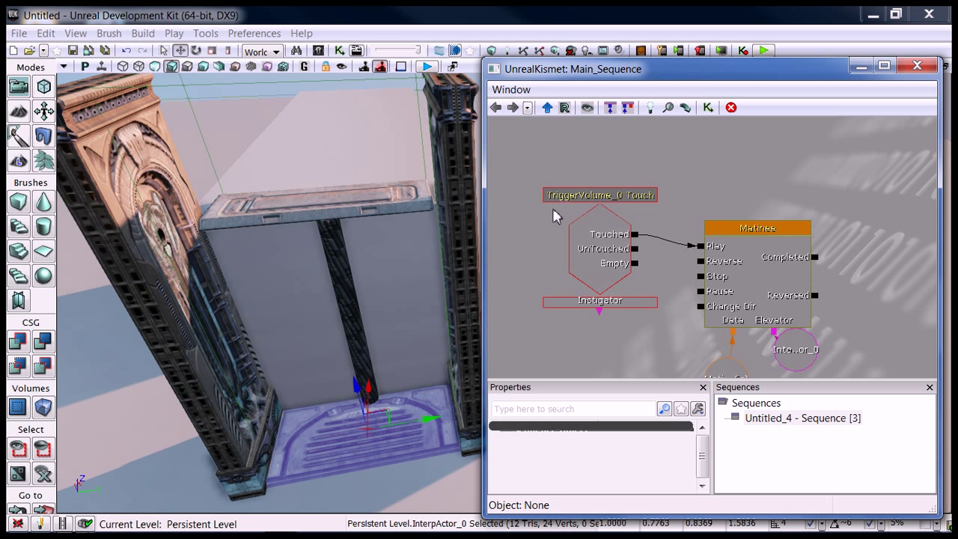
left_click(581, 236)
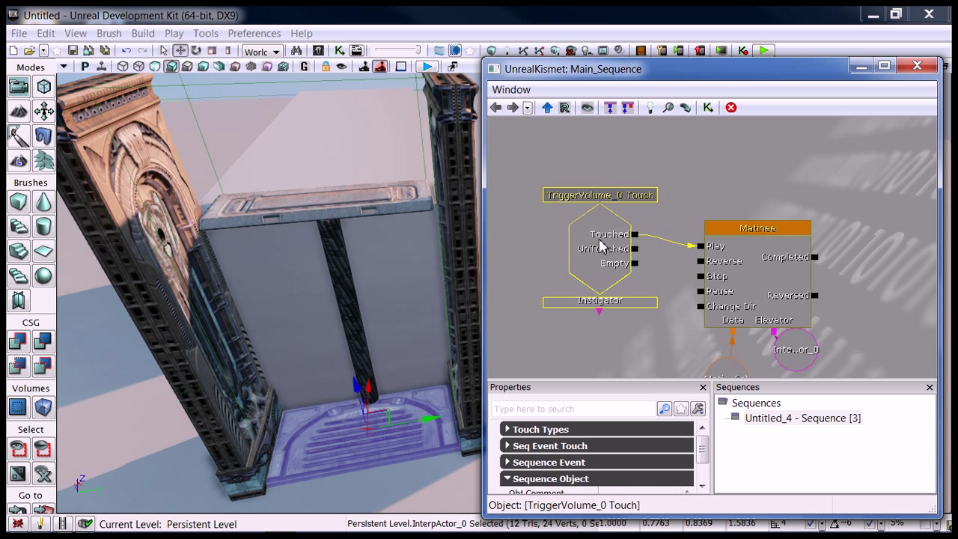
left_click(514, 463)
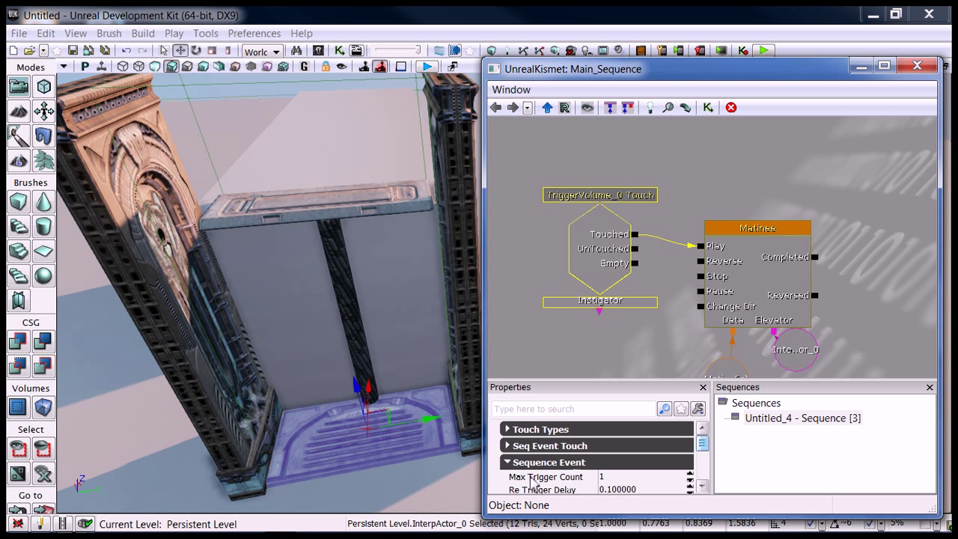
left_click(689, 481)
Link the Matinee's Completed output to its Reverse input, set an activation delay of 1.0 on that output, and close Kismet
left_click_drag(664, 331, 657, 293)
left_click(754, 217)
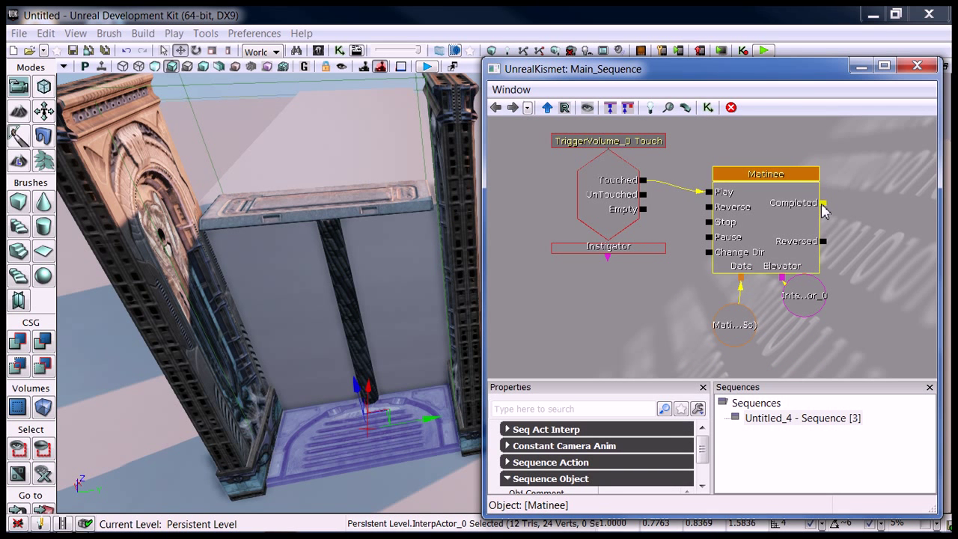
left_click_drag(823, 204, 709, 208)
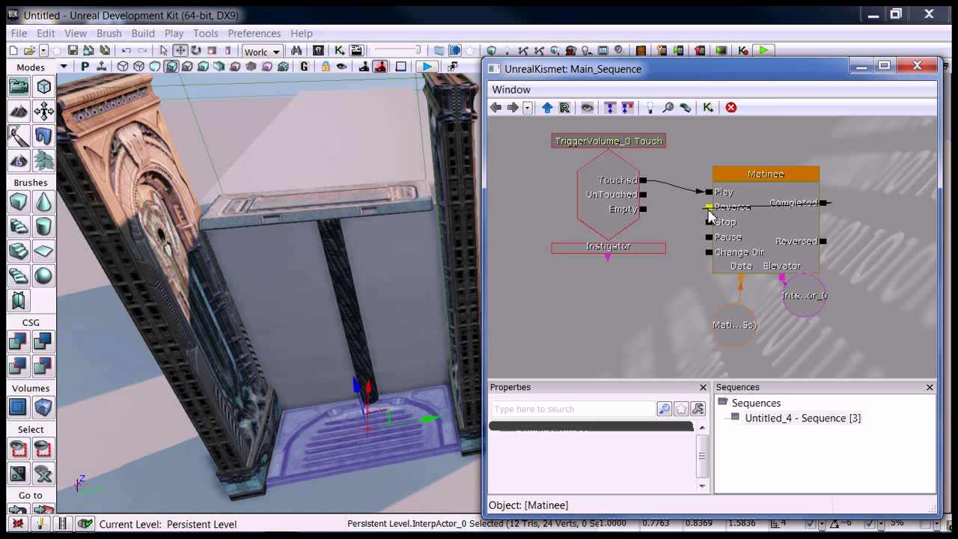
right_click(824, 209)
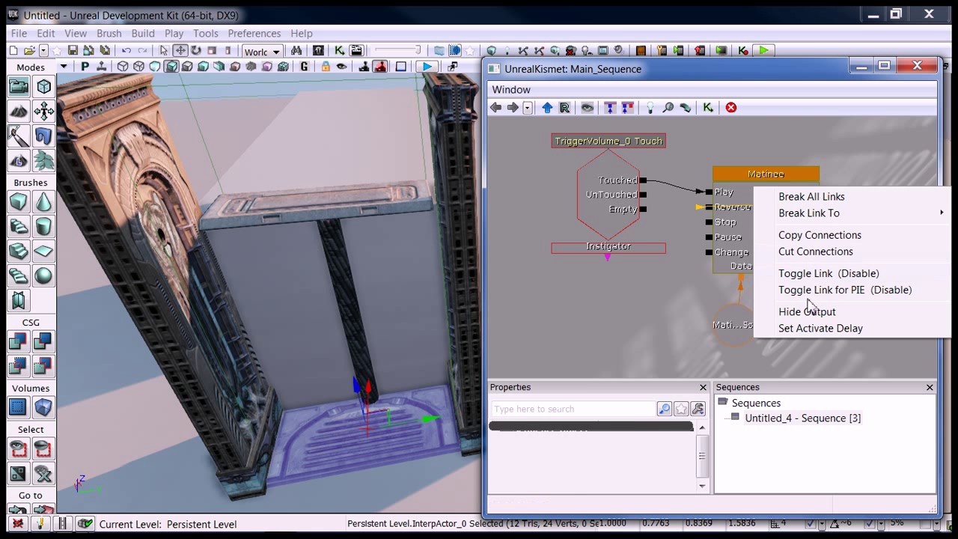
left_click(805, 329)
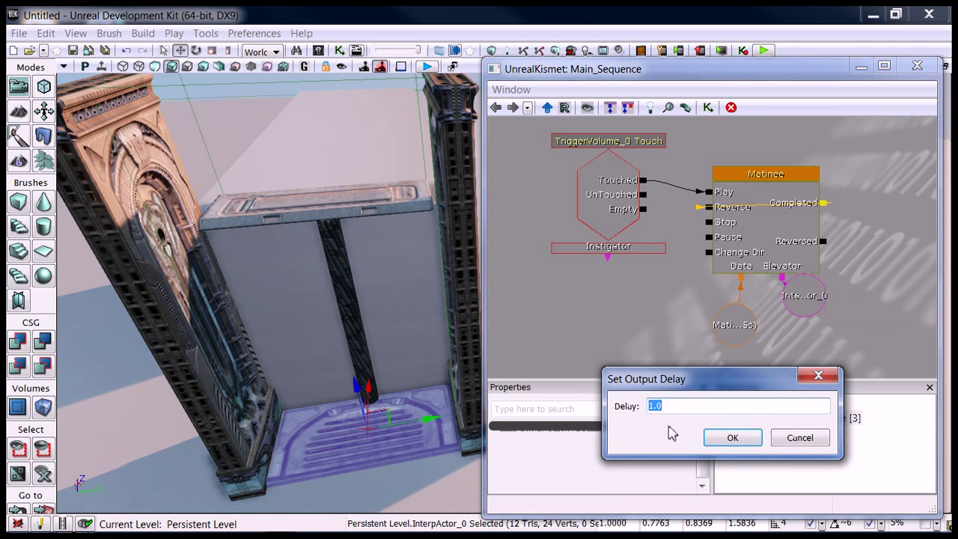
left_click(723, 439)
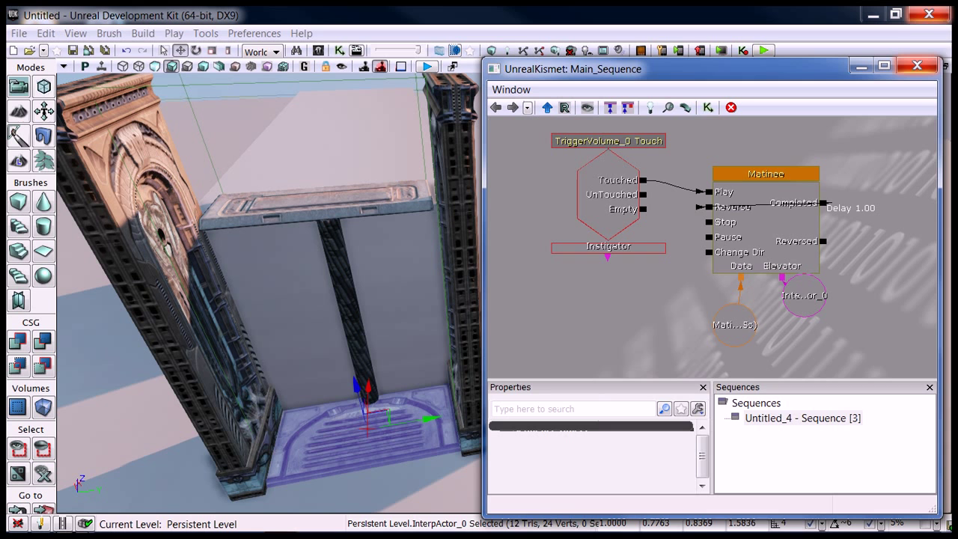
left_click(917, 69)
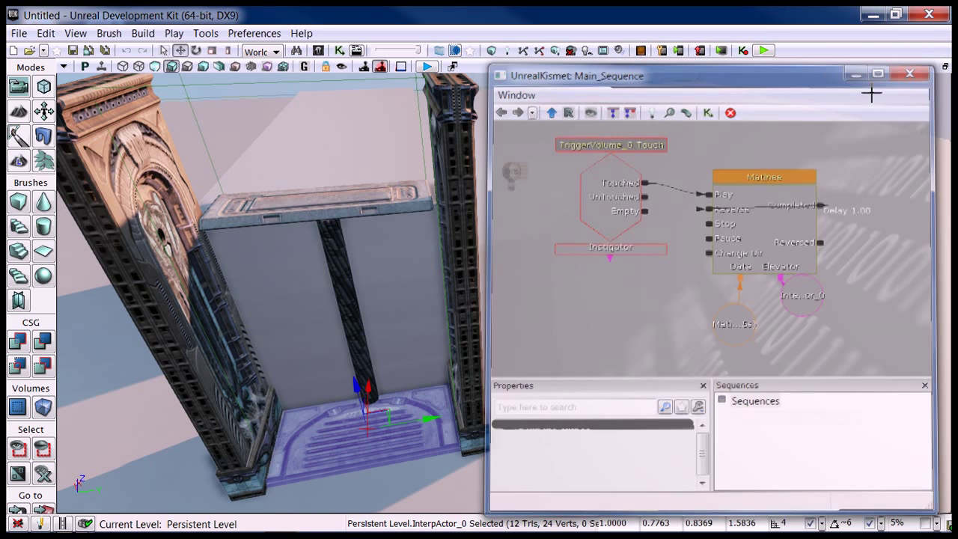
Play-test the level by riding the elevator up and looking around from the top, and end the preview
key("F8")
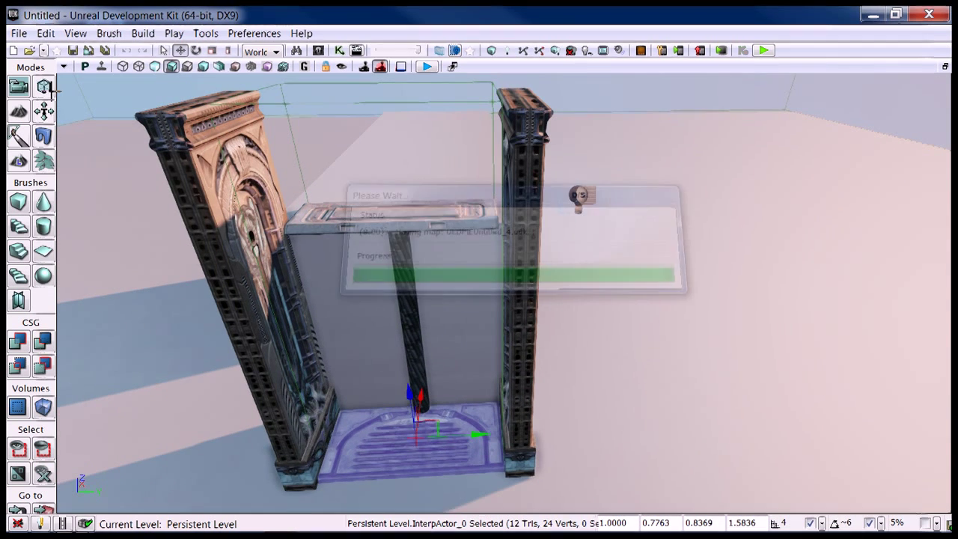
key("w")
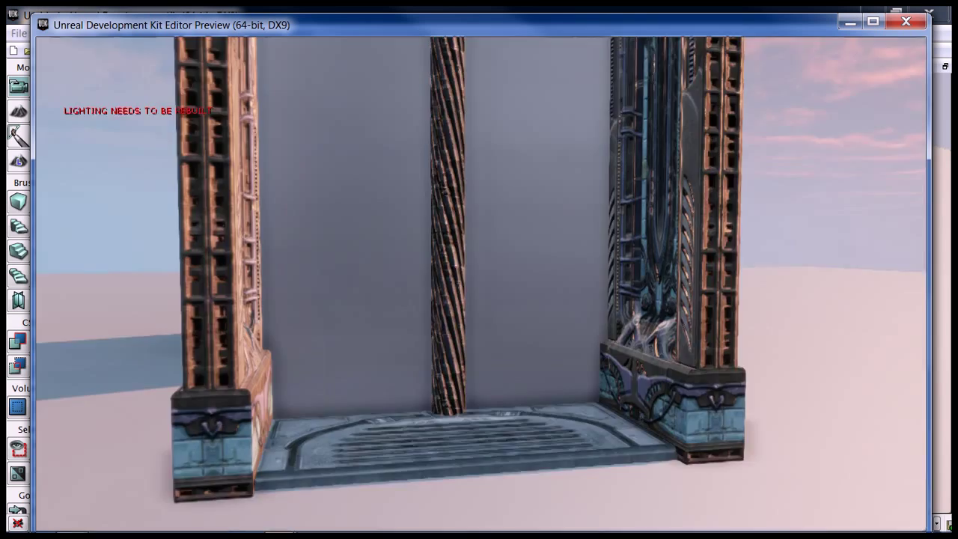
key("w")
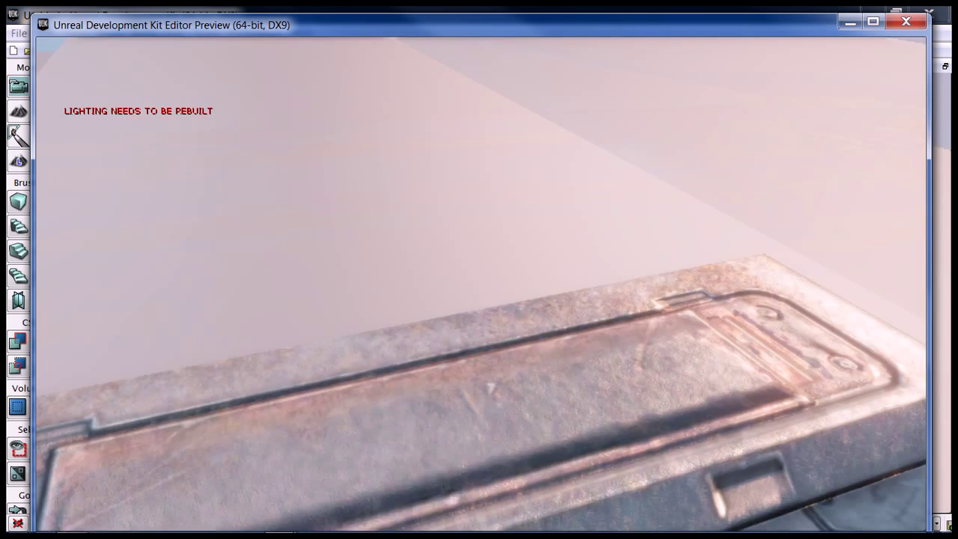
key("s")
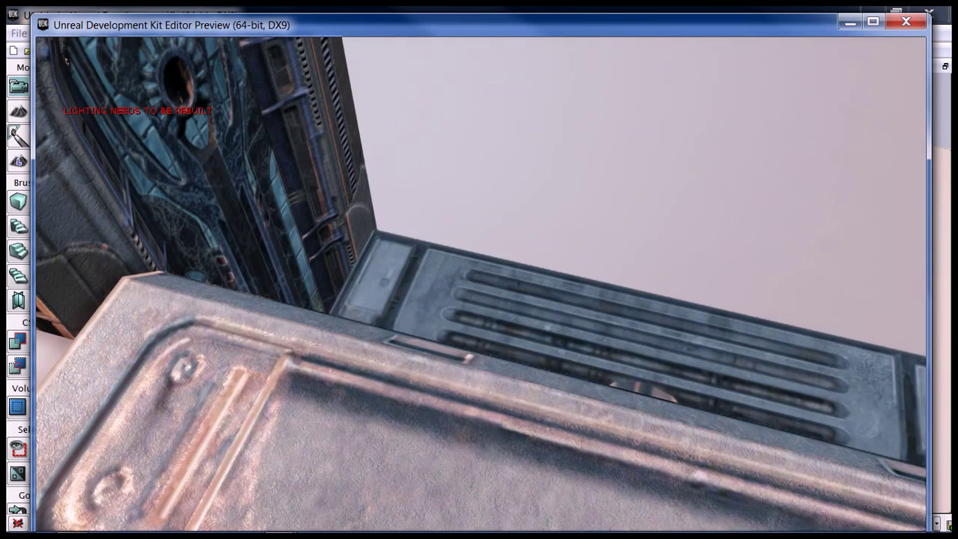
key("w")
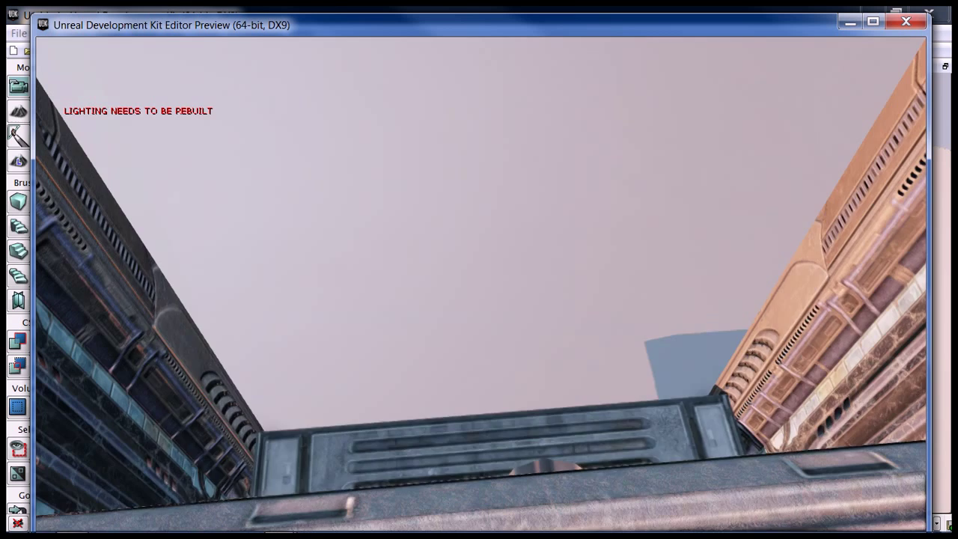
key("w")
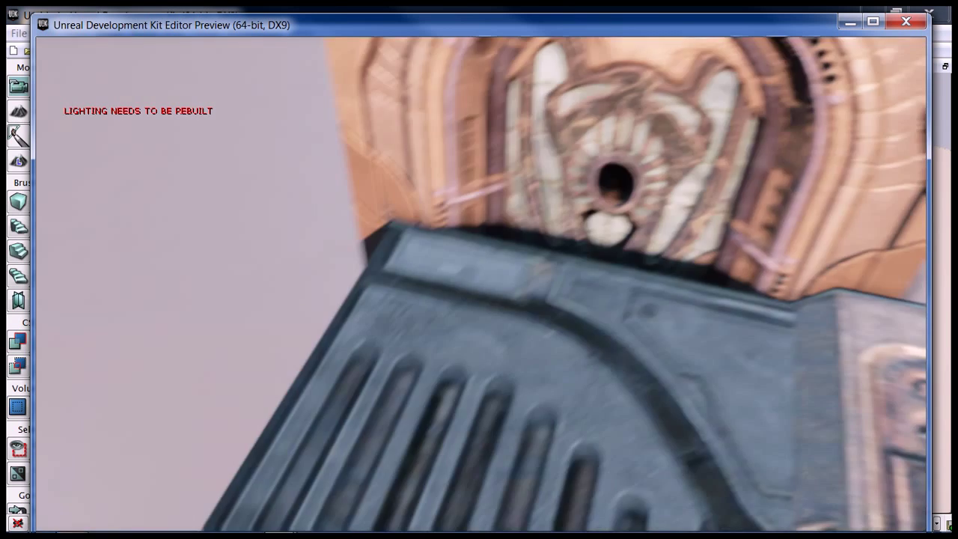
key("w")
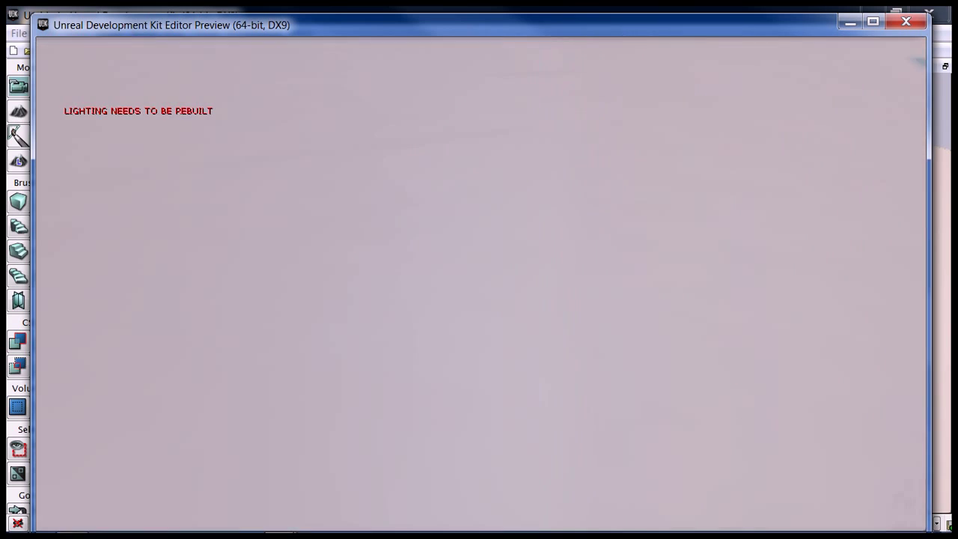
key("Escape")
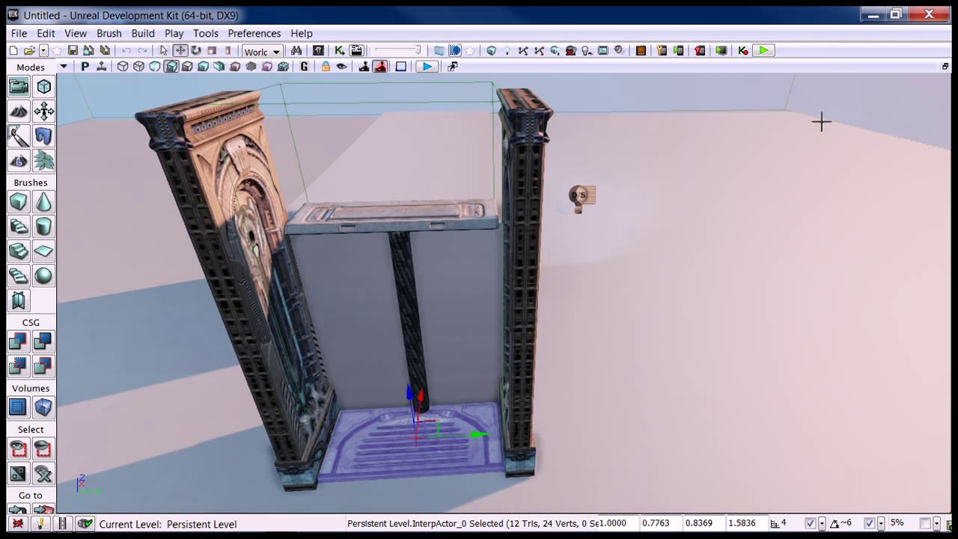
Add a LiftCenter navigation actor on the elevator's floor panel
scroll(671, 222, "down", 6)
middle_click_drag(671, 221, 671, 222)
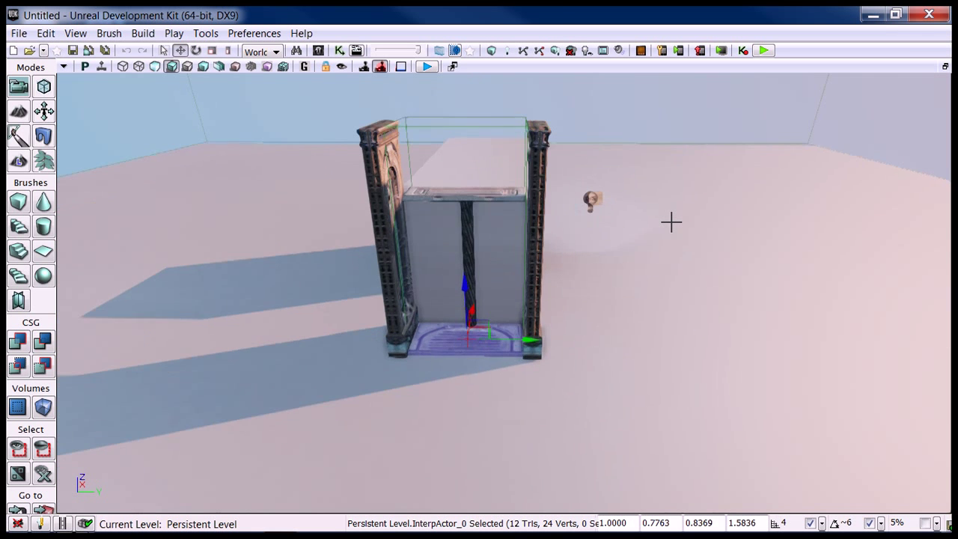
scroll(671, 222, "up", 2)
scroll(672, 222, "down", 2)
left_click_drag(672, 222, 672, 221)
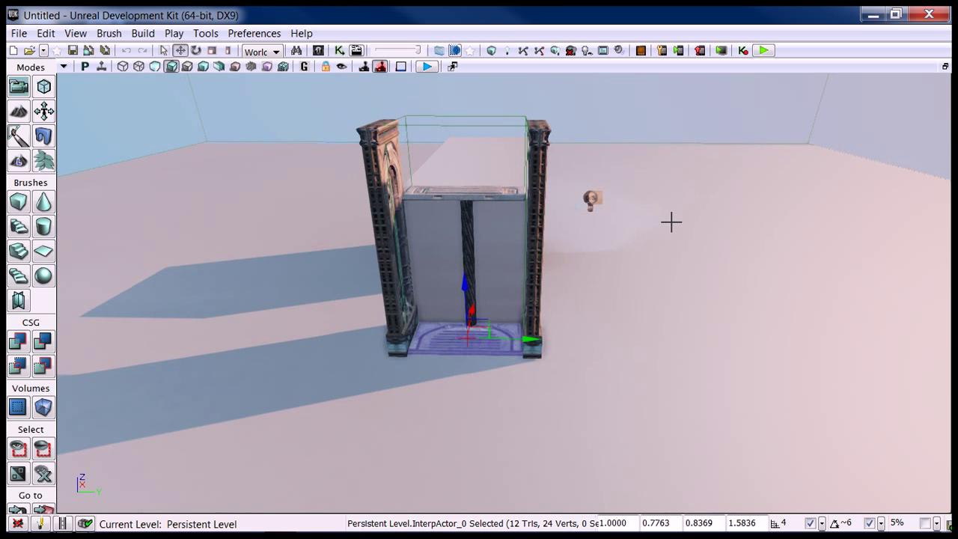
key("ctrl+shift+f")
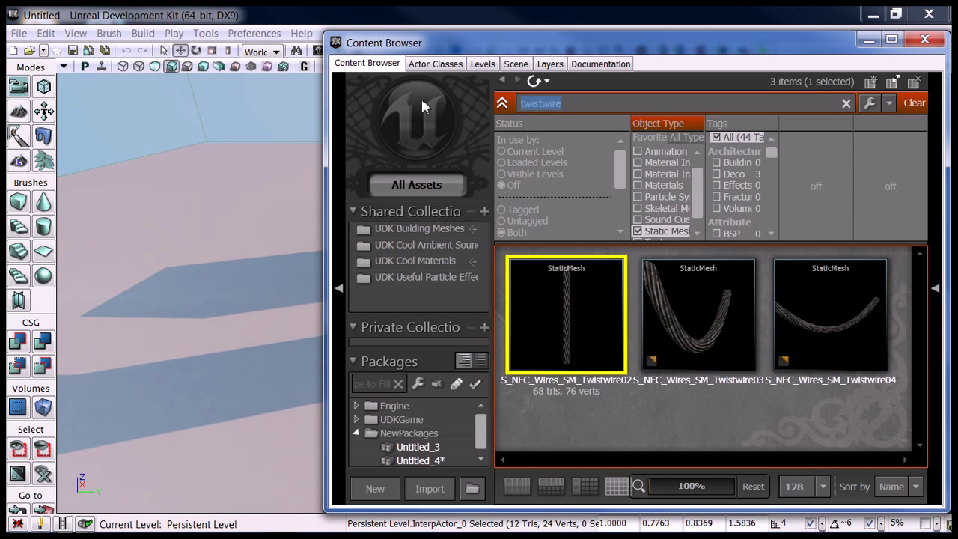
left_click(440, 64)
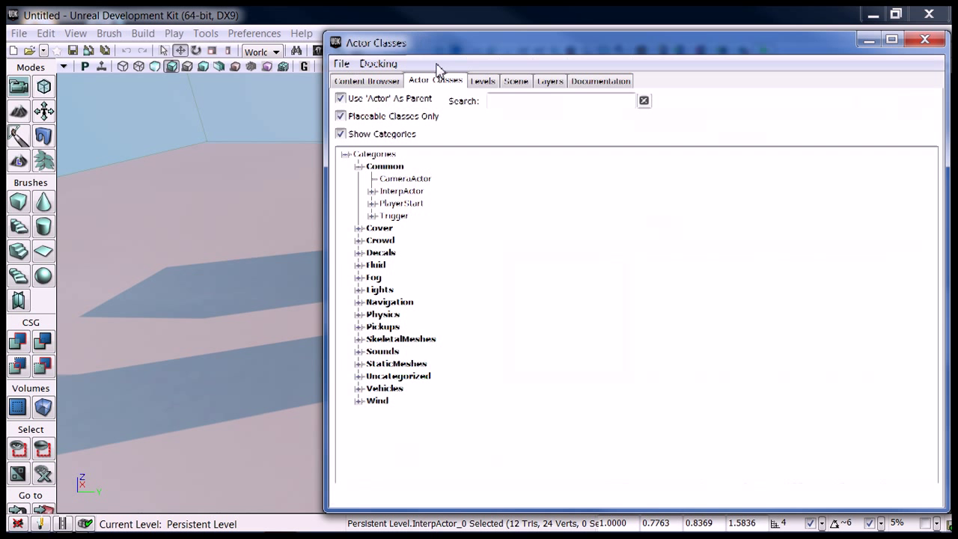
left_click(358, 302)
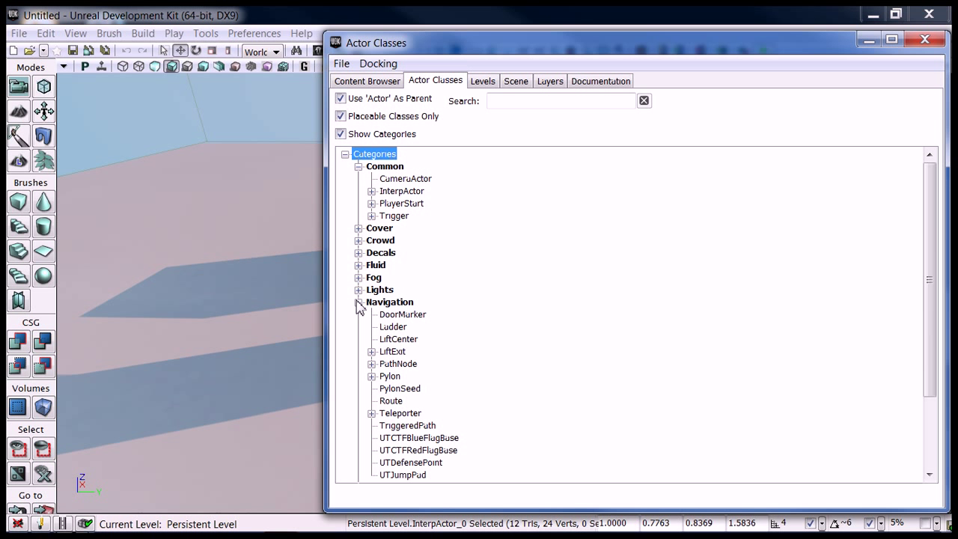
left_click(409, 341)
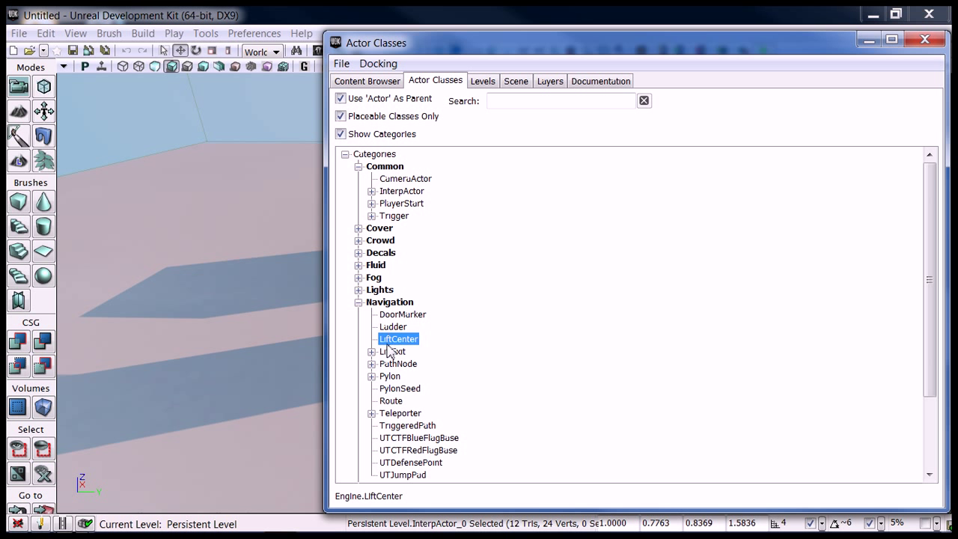
left_click(926, 39)
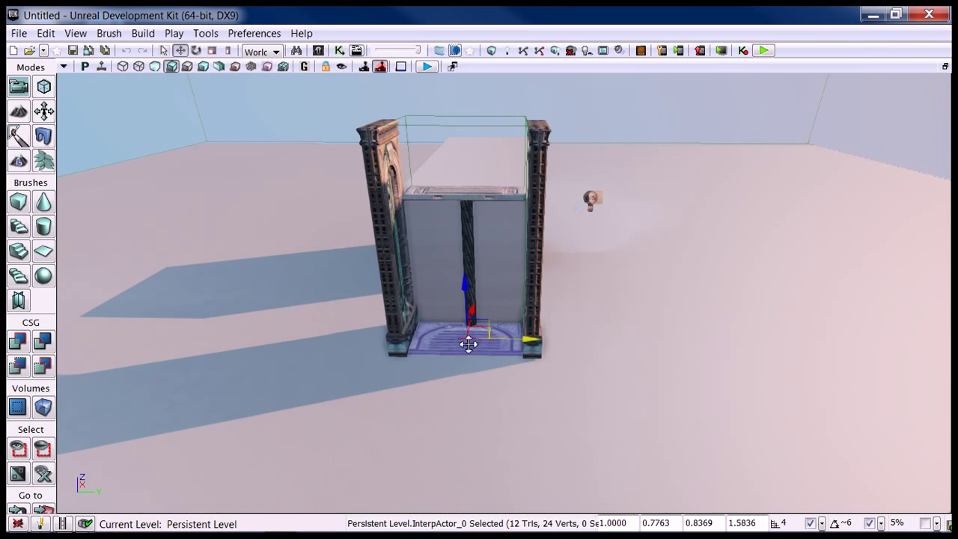
right_click(468, 368)
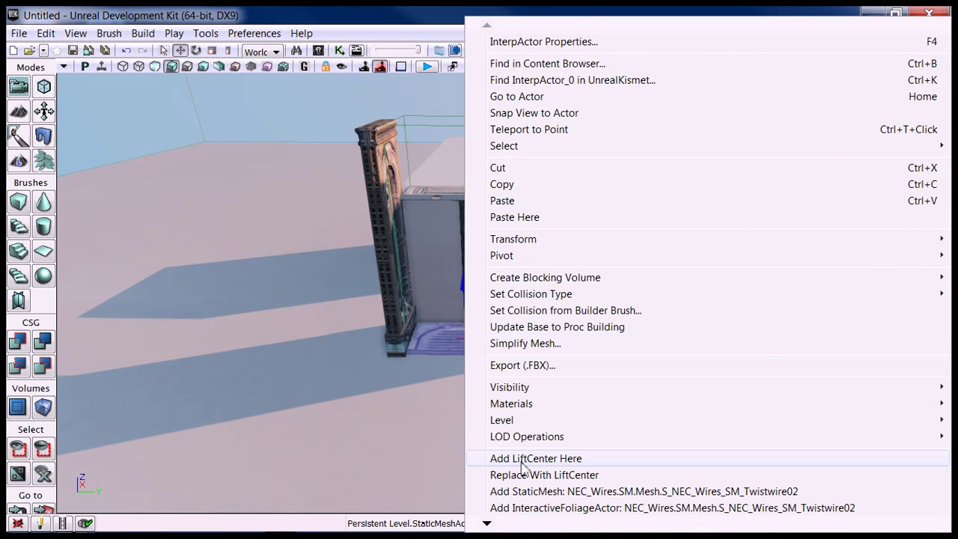
left_click(521, 464)
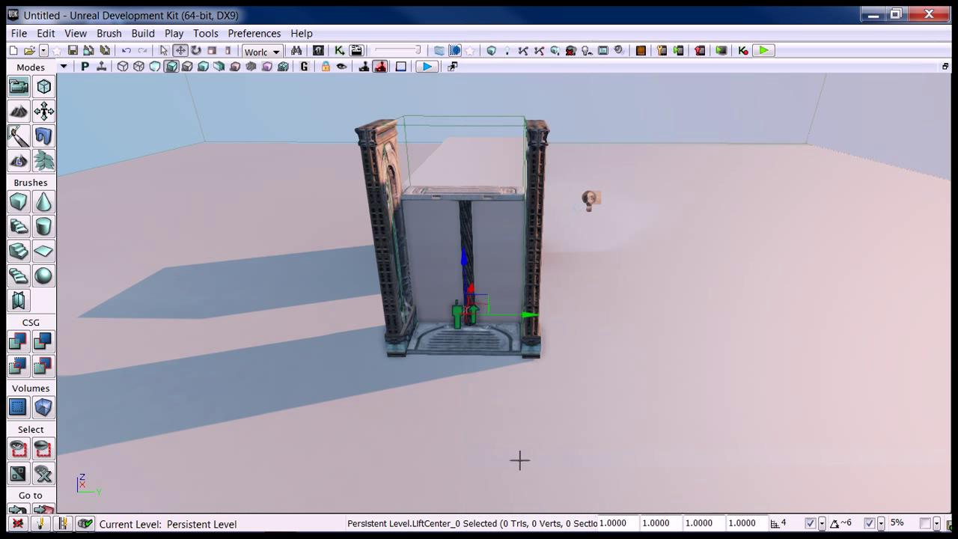
Add a LiftExit navigation actor on the ground just in front of the elevator
key("ctrl+shift+f")
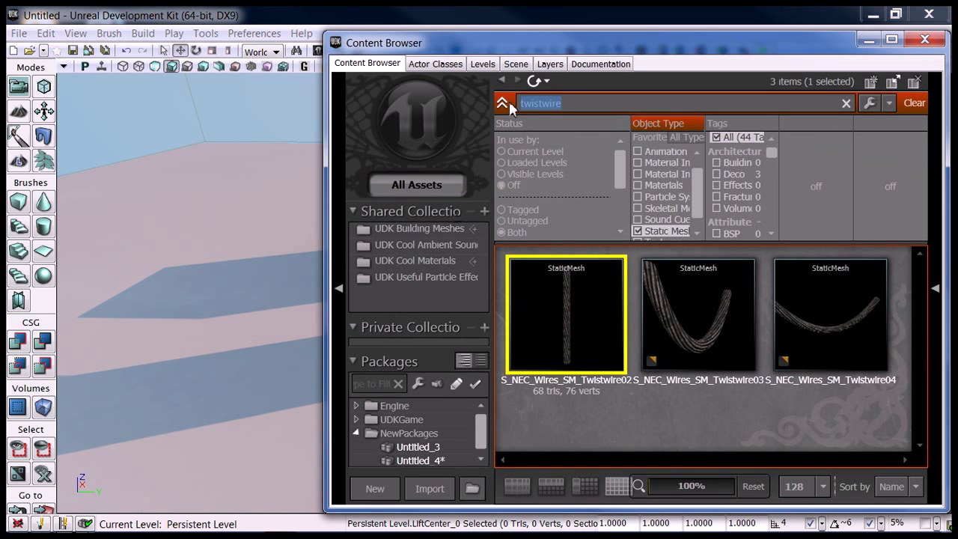
left_click(436, 65)
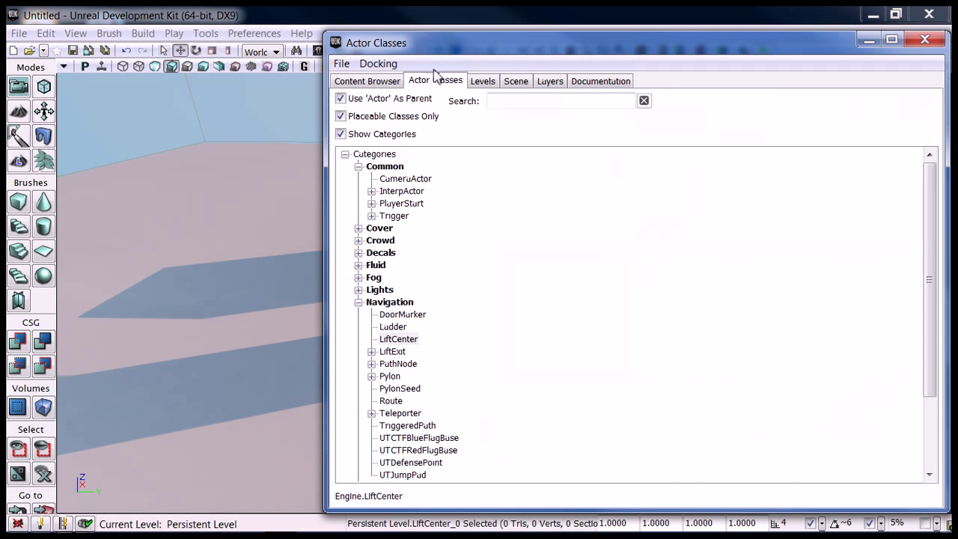
left_click(393, 352)
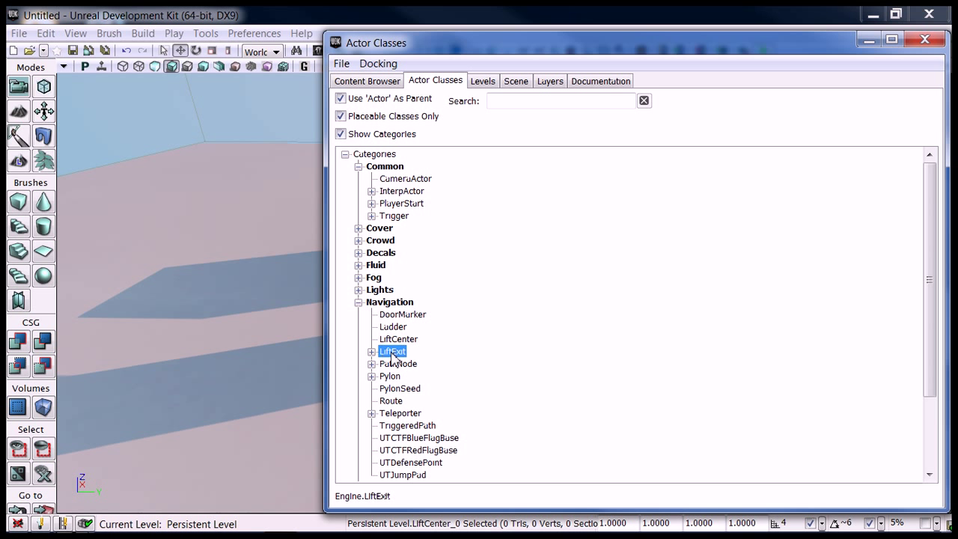
left_click(925, 42)
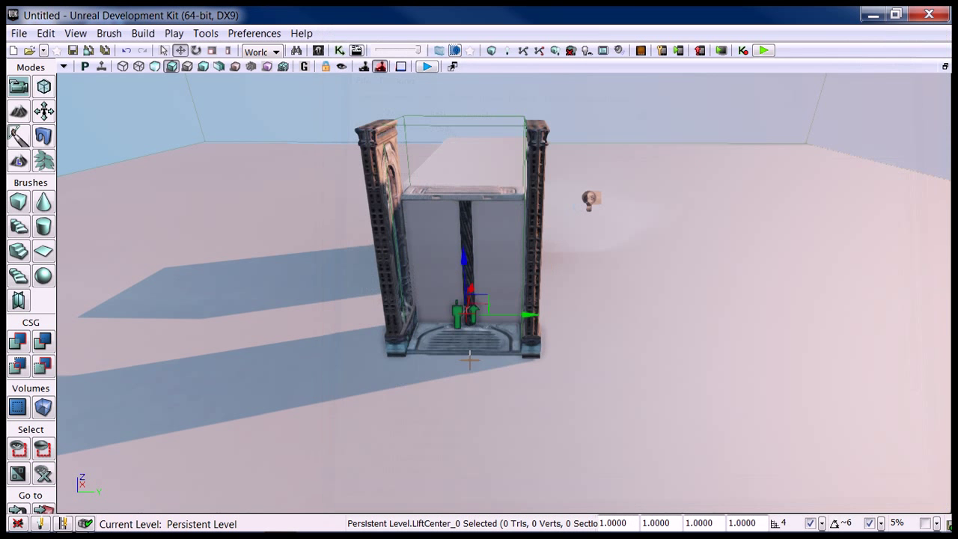
left_click_drag(448, 397, 438, 409)
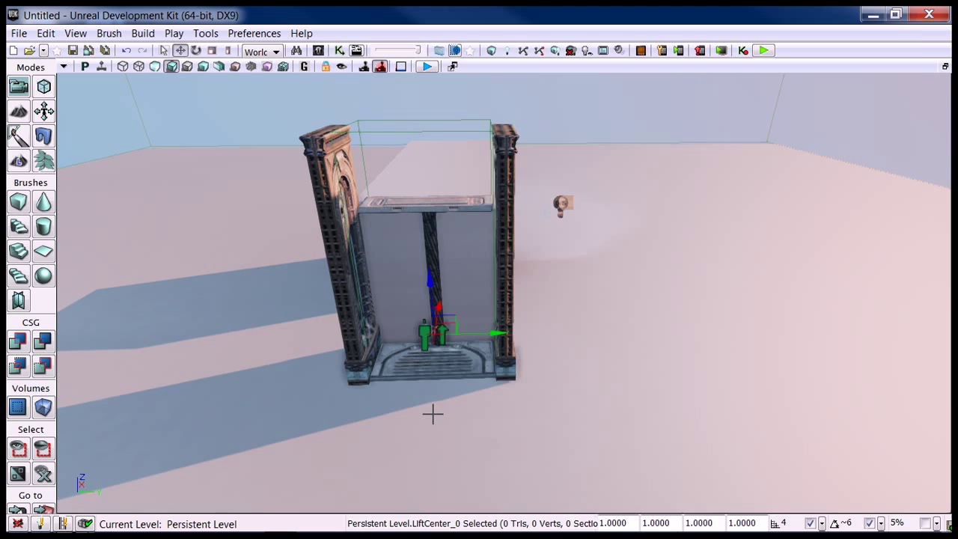
right_click(433, 414)
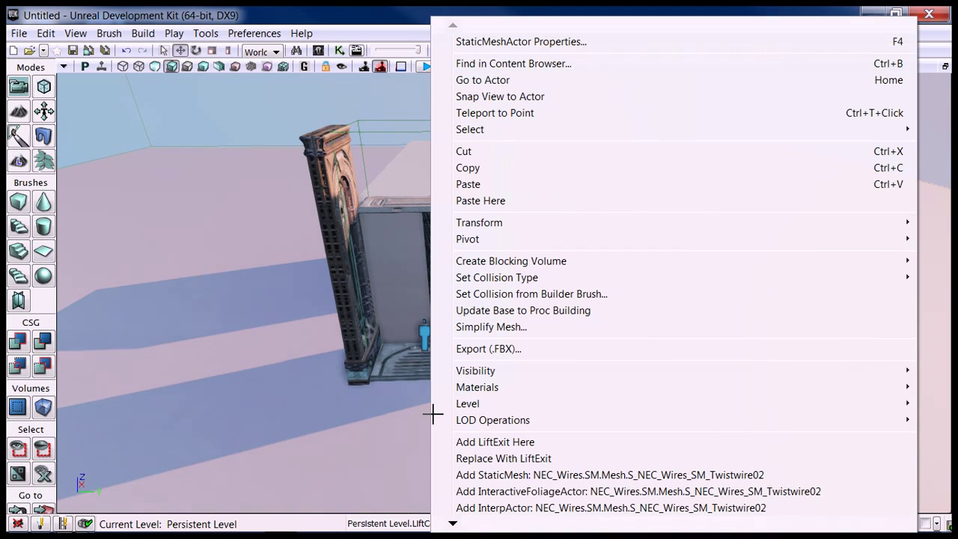
left_click(487, 442)
With the ground LiftExit's properties locked, assign the elevator's LiftCenter as its My Lift Center and close the properties
left_click_drag(400, 449, 369, 440)
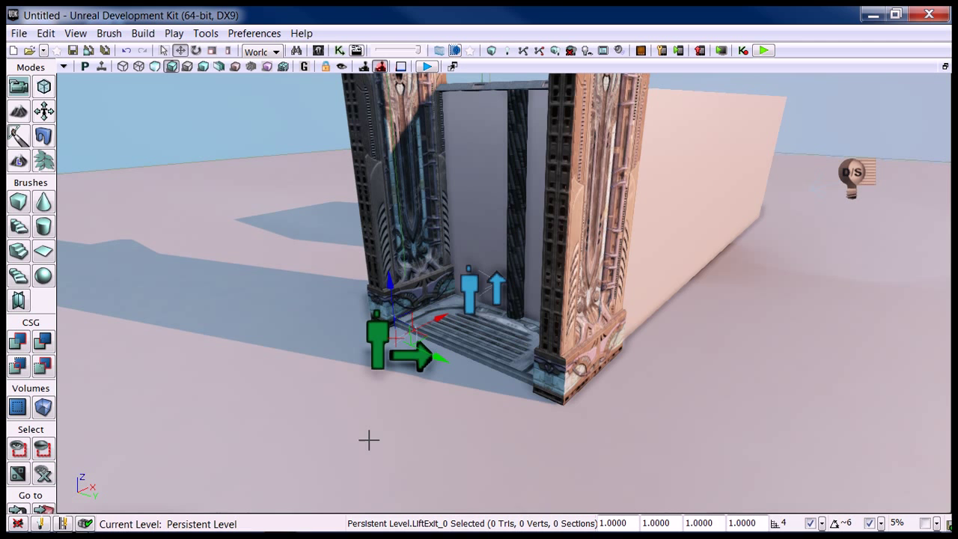
key("F4")
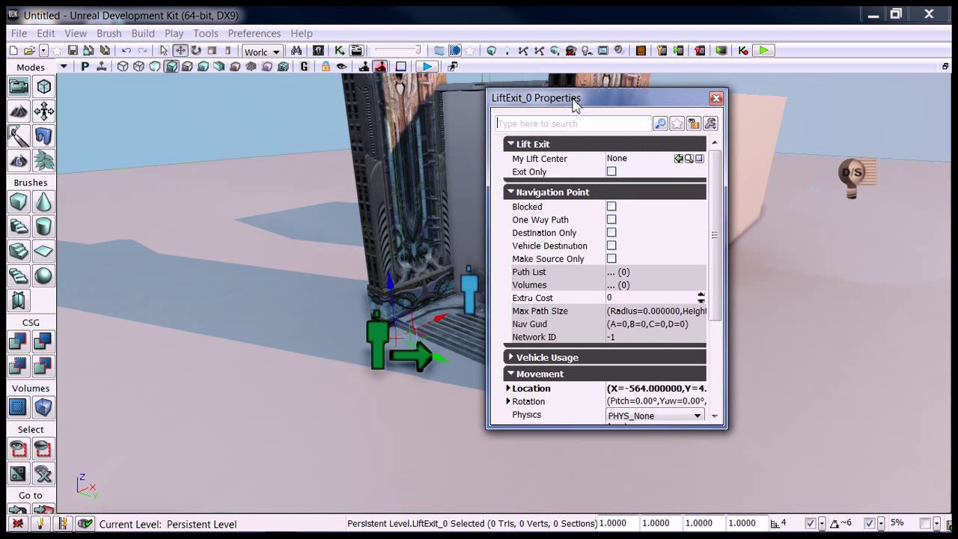
left_click_drag(574, 105, 198, 115)
left_click(134, 202)
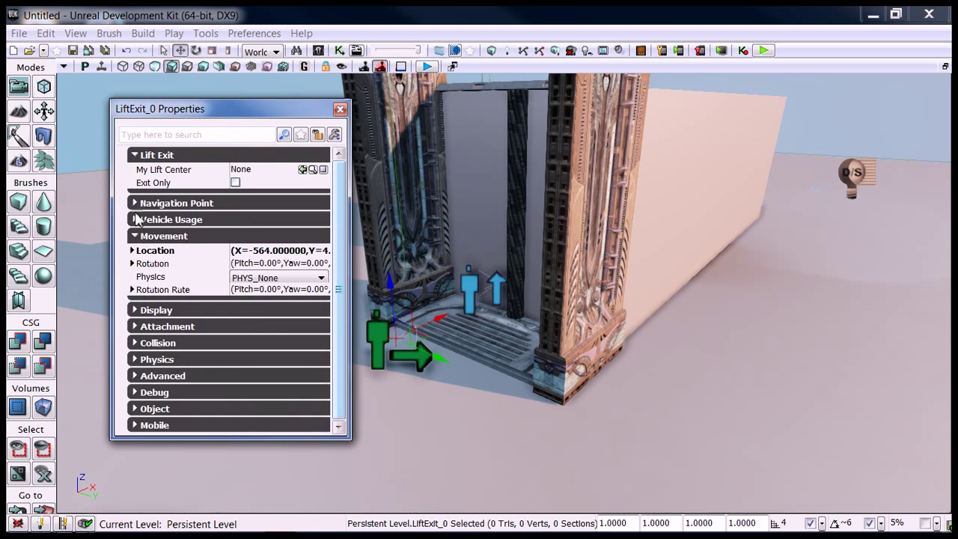
left_click(135, 235)
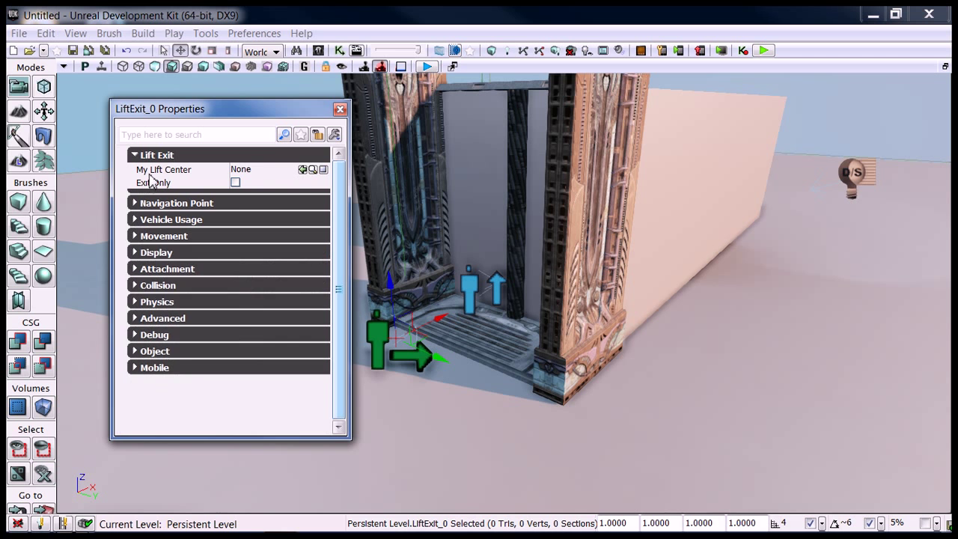
left_click(319, 135)
left_click(472, 296)
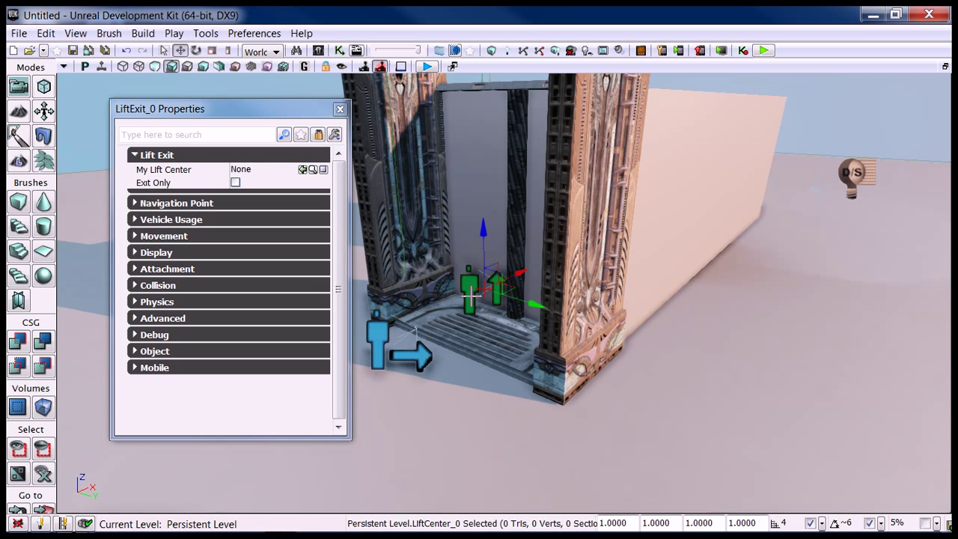
left_click(303, 170)
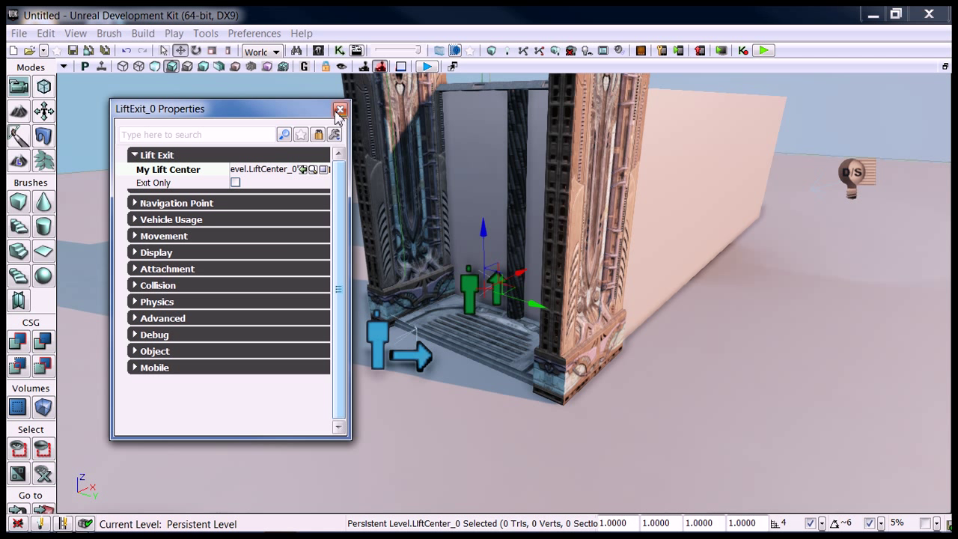
left_click(340, 111)
Duplicate the LiftExit, move the copy onto the raised block behind the elevator's upper panel, and snap it to the surface
left_click(378, 324)
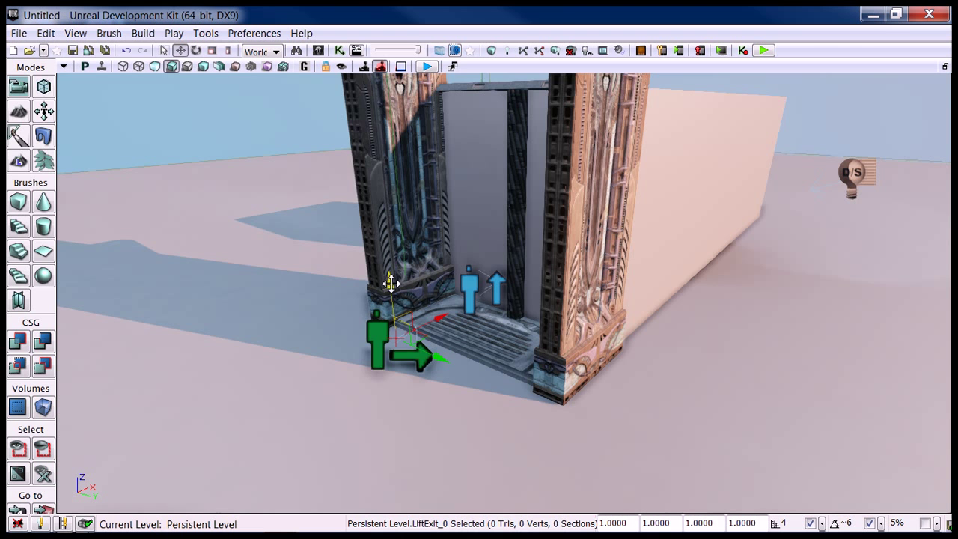
left_click_drag(391, 282, 365, 86, "alt")
middle_click_drag(278, 309, 278, 245)
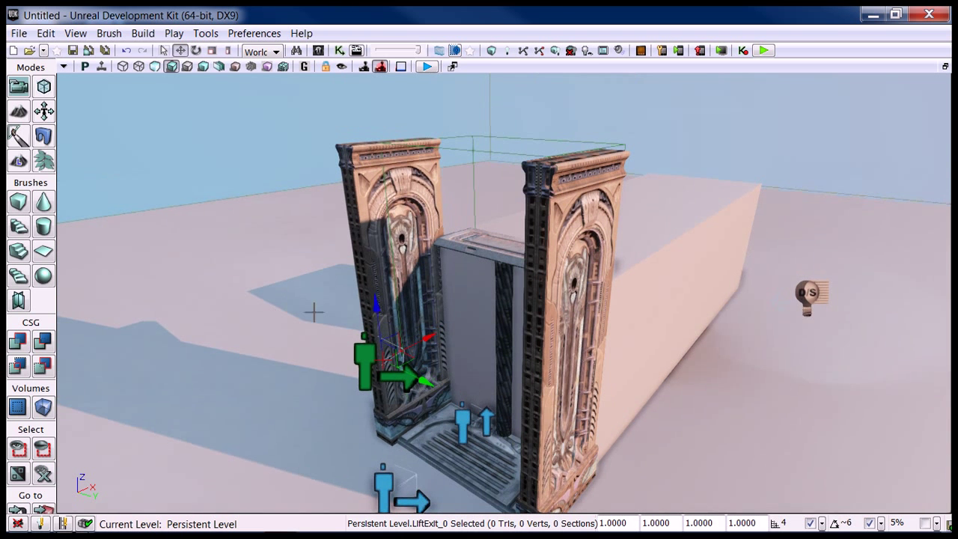
left_click_drag(376, 310, 393, 181)
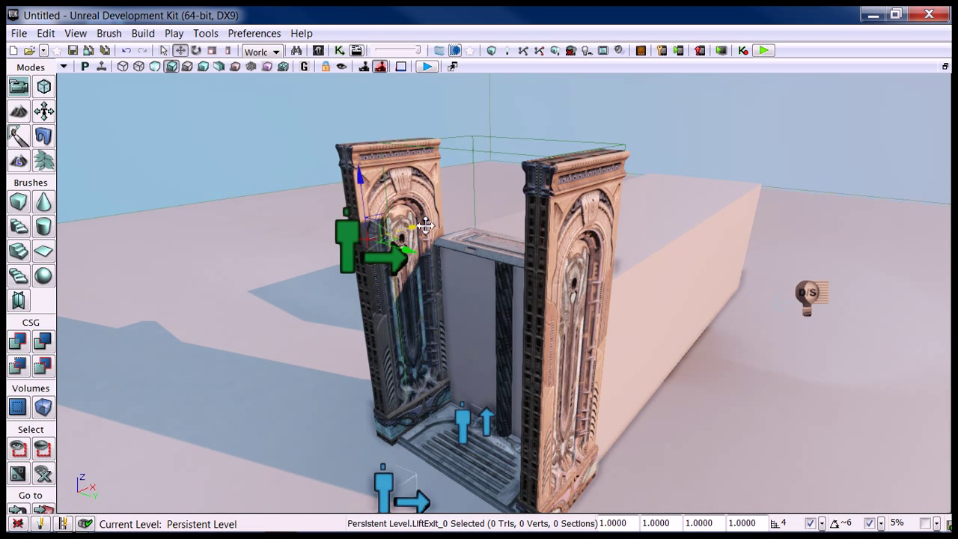
left_click_drag(421, 225, 595, 186)
middle_click_drag(475, 220, 501, 220)
right_click_drag(501, 220, 329, 215)
left_click_drag(518, 193, 511, 193)
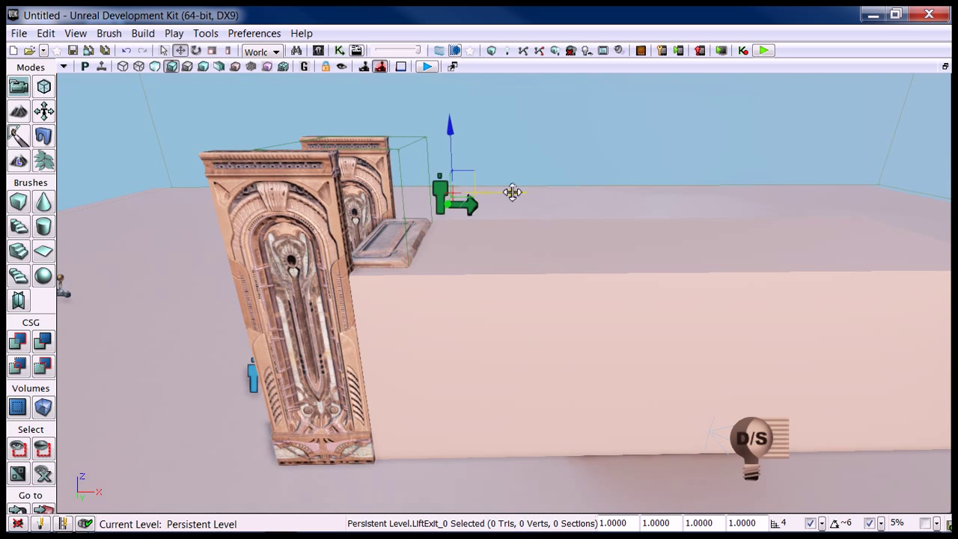
middle_click_drag(486, 238, 497, 236)
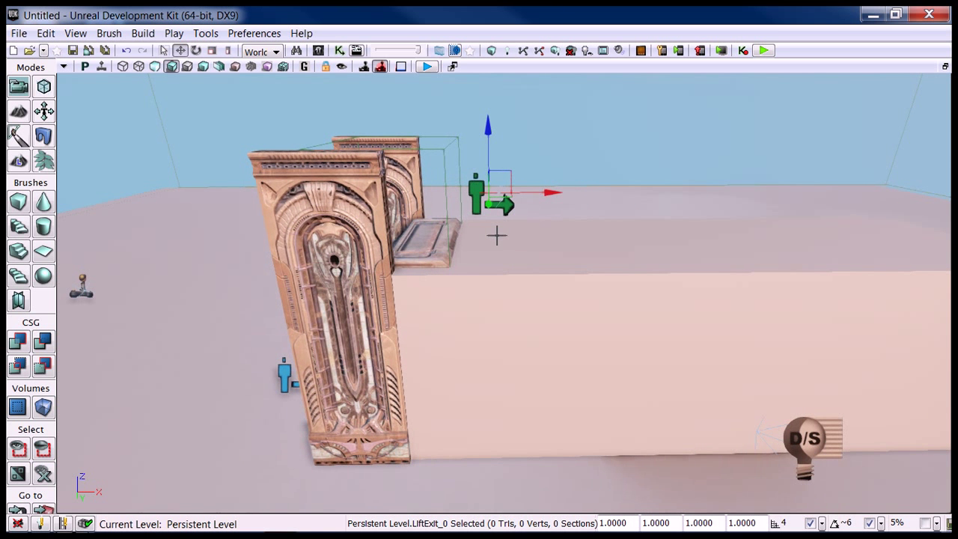
key("End")
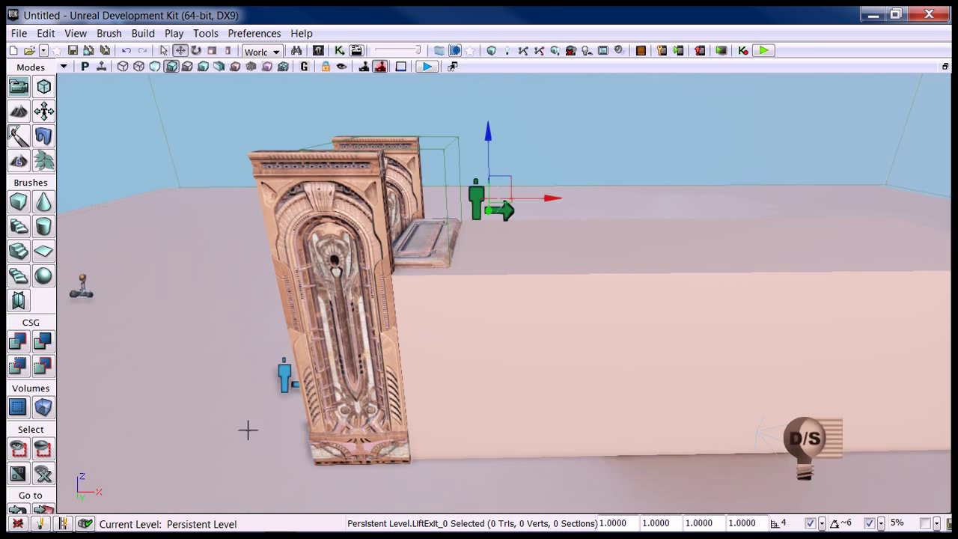
Add a PathNode at the far end of the raised block behind the elevator and build the AI paths
left_click_drag(248, 429, 695, 370)
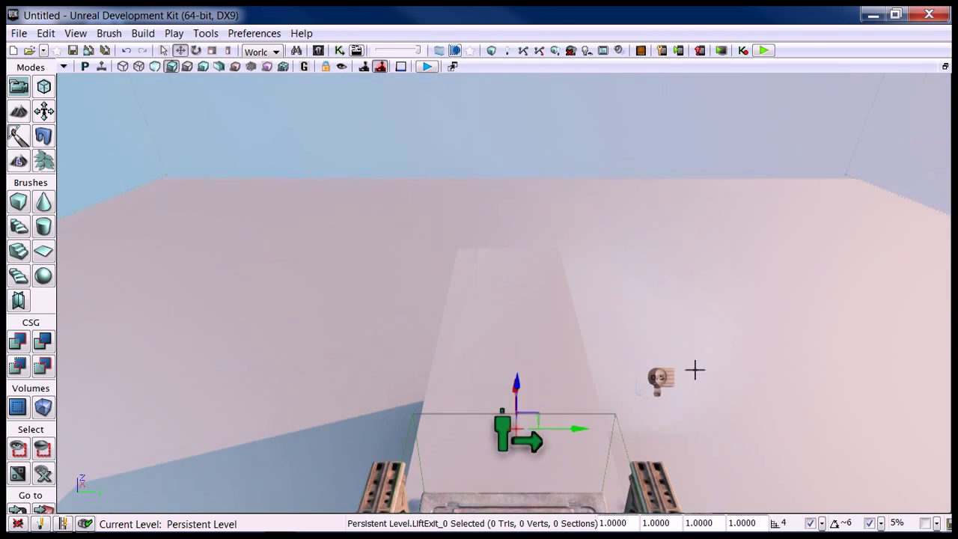
right_click_drag(695, 370, 697, 372)
right_click(504, 270)
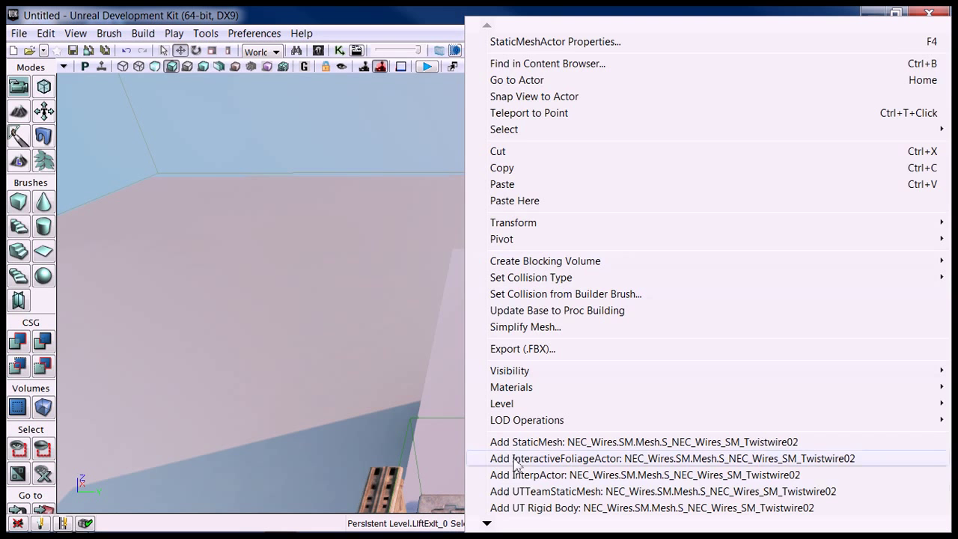
mouse_move(497, 528)
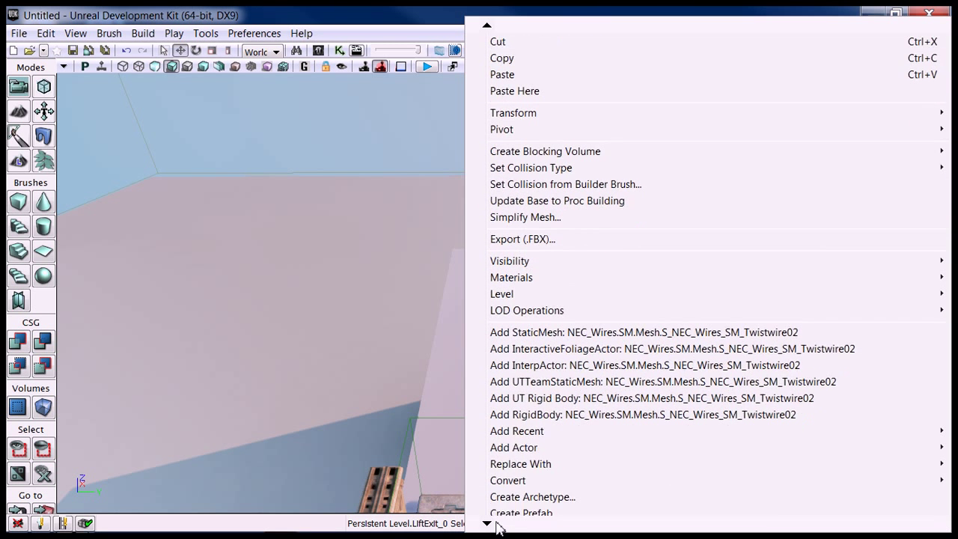
mouse_move(517, 381)
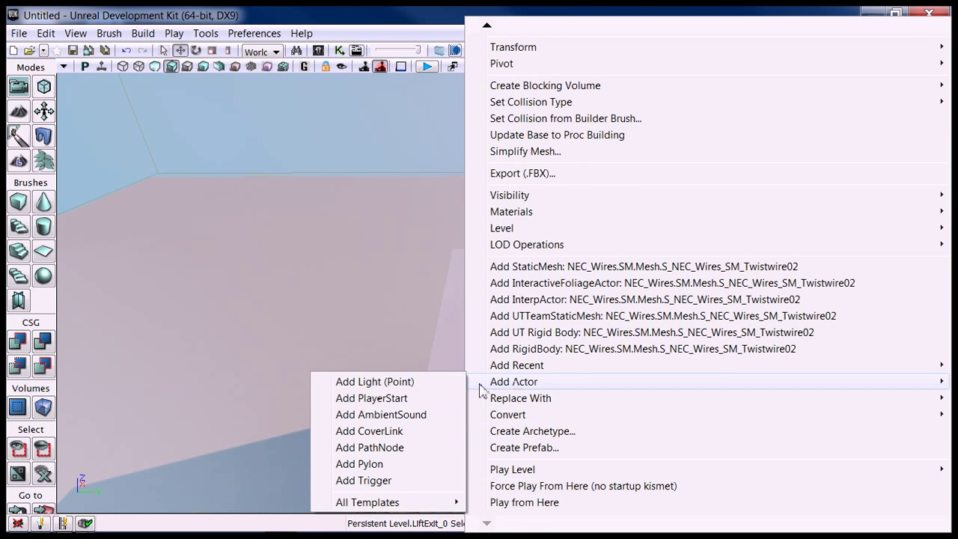
left_click(366, 447)
scroll(413, 364, "down", 6)
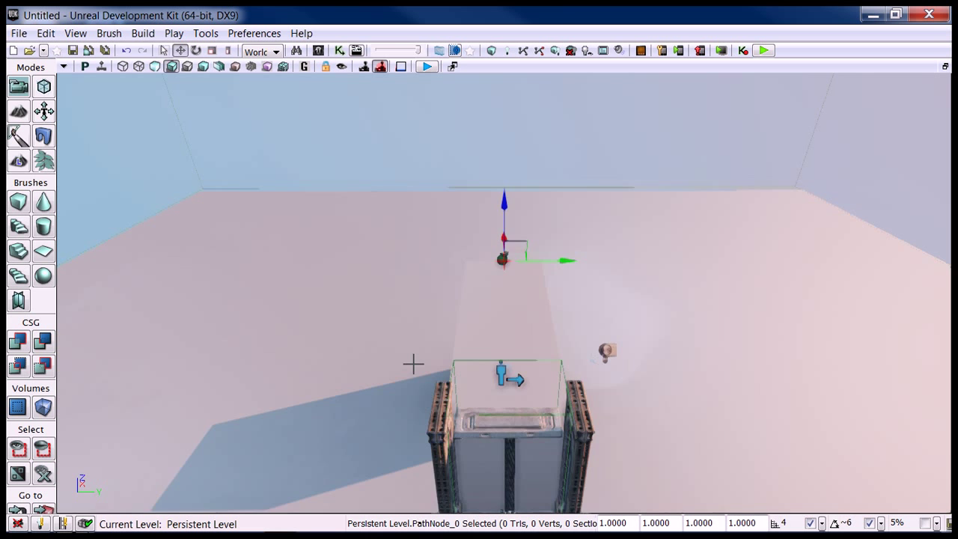
left_click(523, 50)
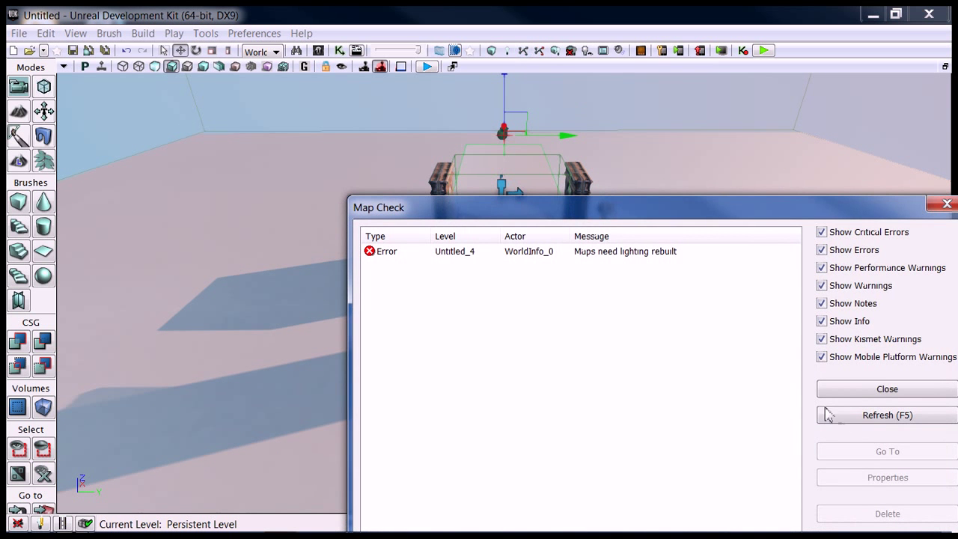
left_click(842, 397)
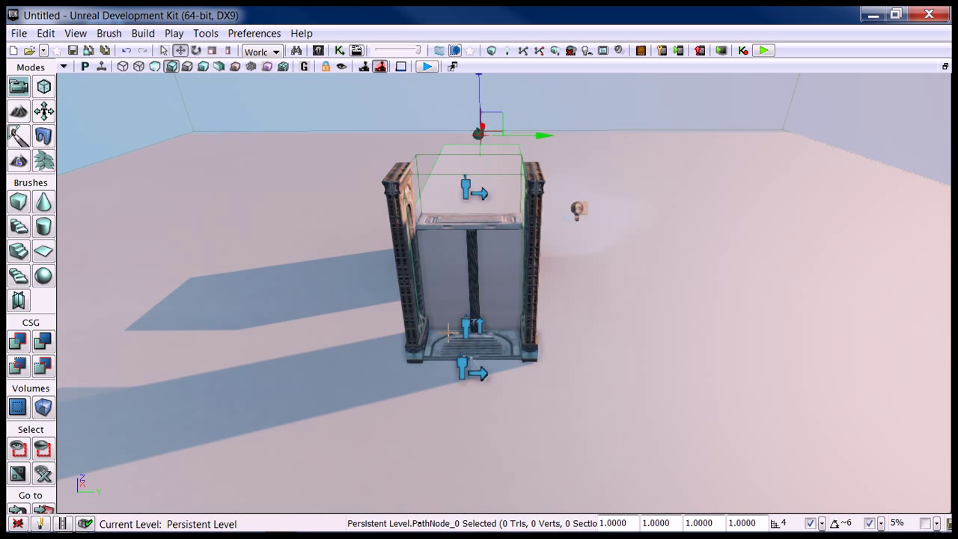
In the World Properties, set both Default Game Type and Game Type For PIE to UTDeathmatch
left_click(75, 34)
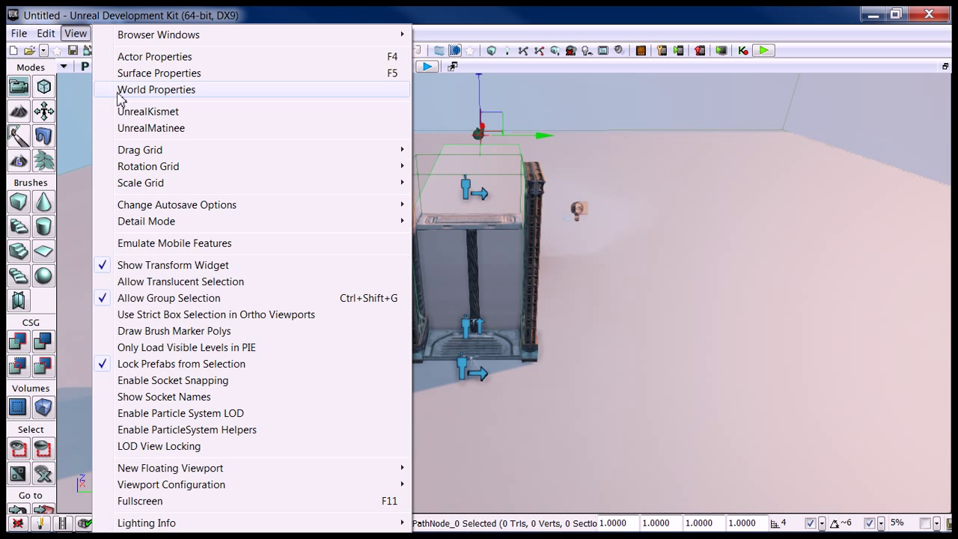
left_click(75, 33)
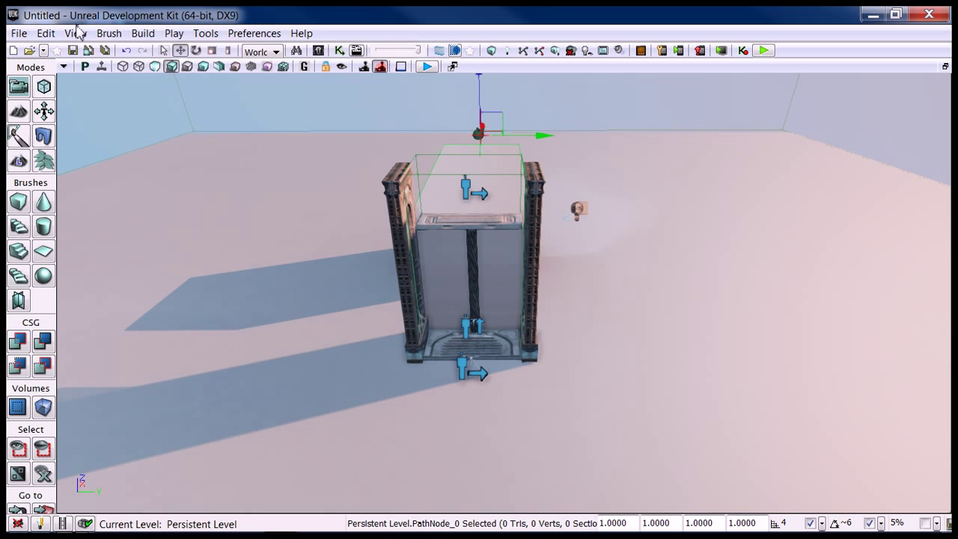
left_click(75, 33)
left_click(143, 90)
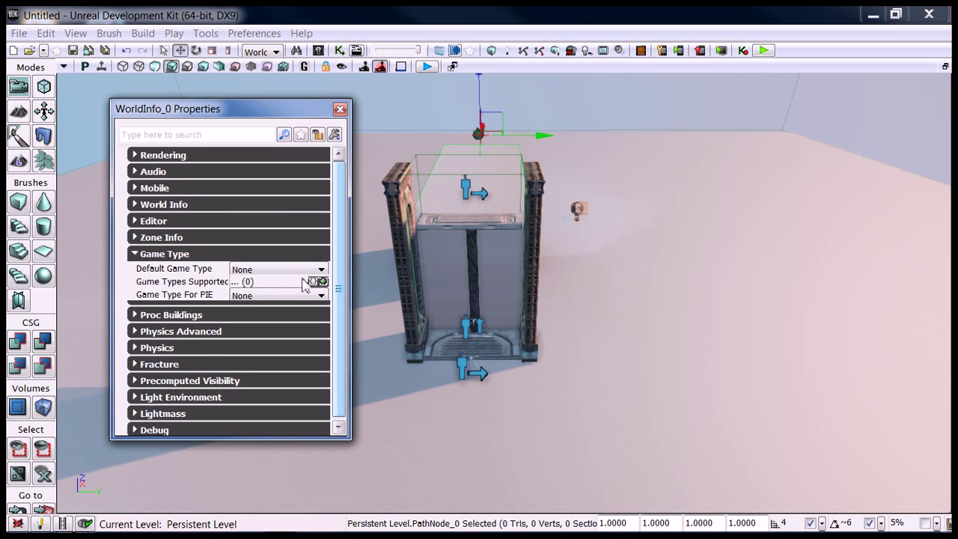
left_click(269, 270)
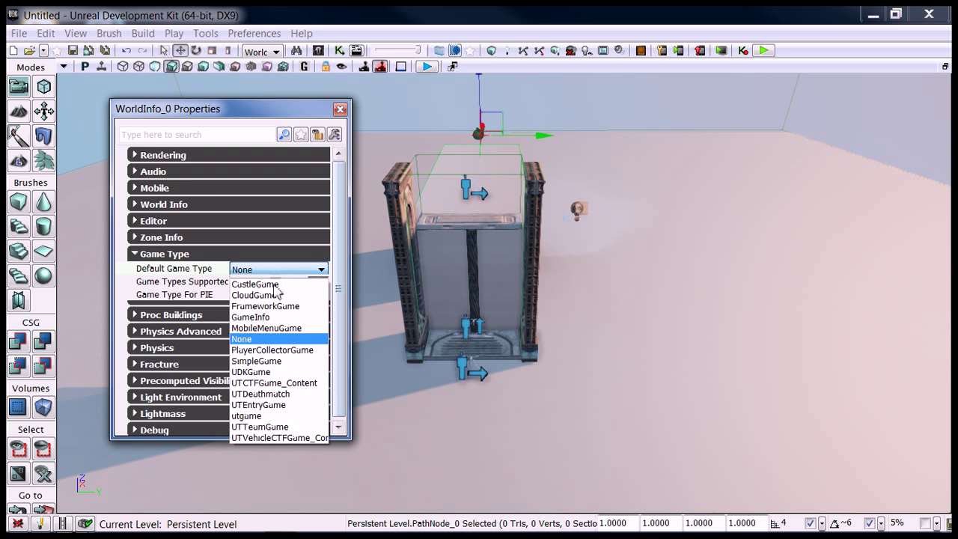
left_click(258, 394)
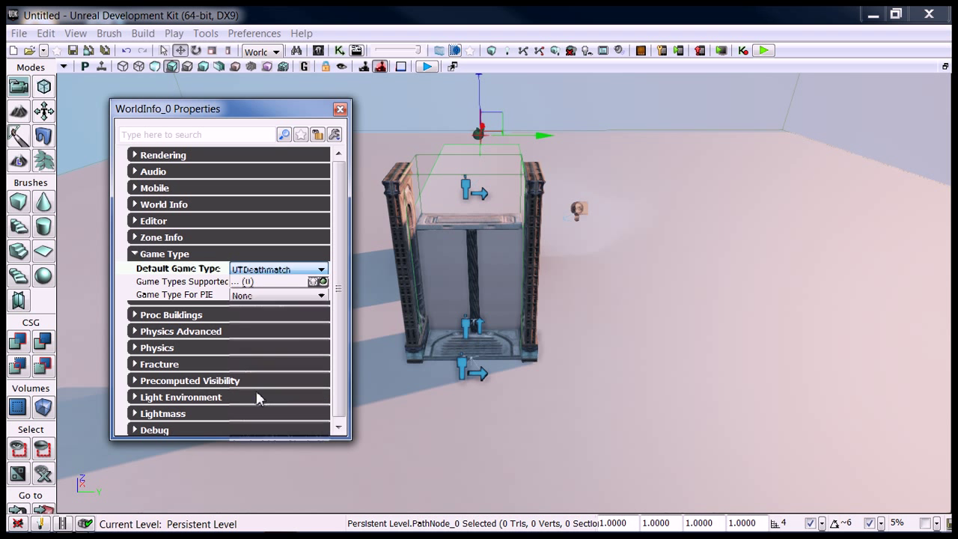
left_click(241, 297)
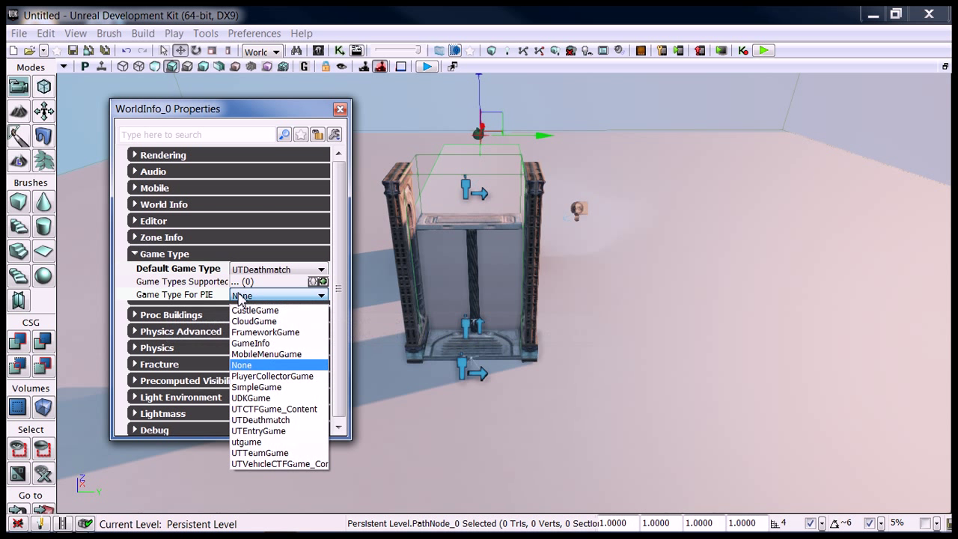
left_click(263, 421)
right_click_drag(404, 440, 413, 436)
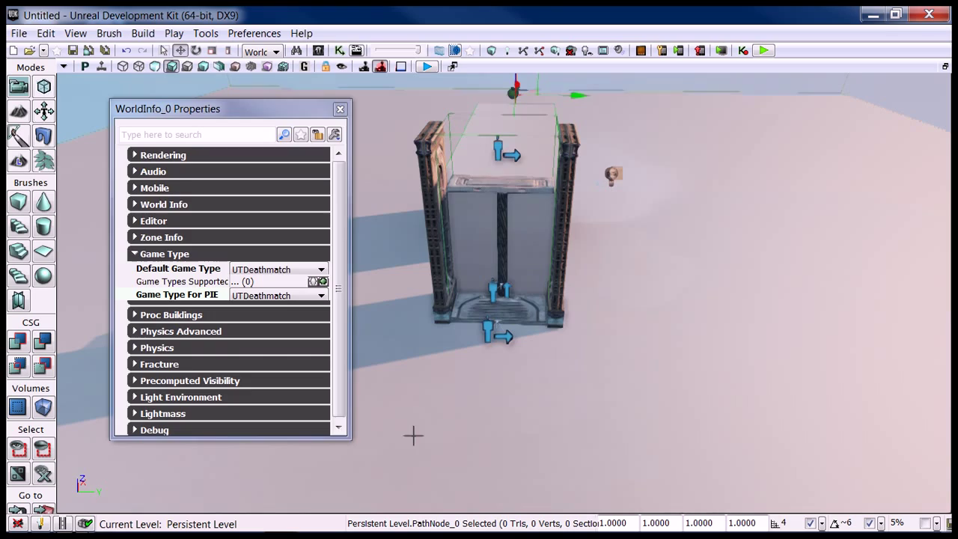
left_click(340, 108)
Start an in-editor play preview on the ground and walk up to the front of the elevator
middle_click_drag(346, 113, 360, 283)
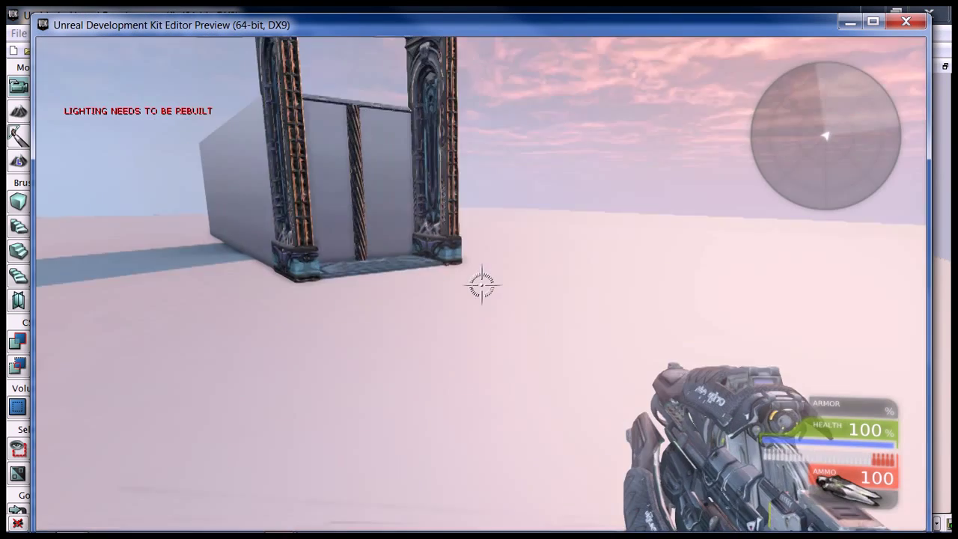
key("d")
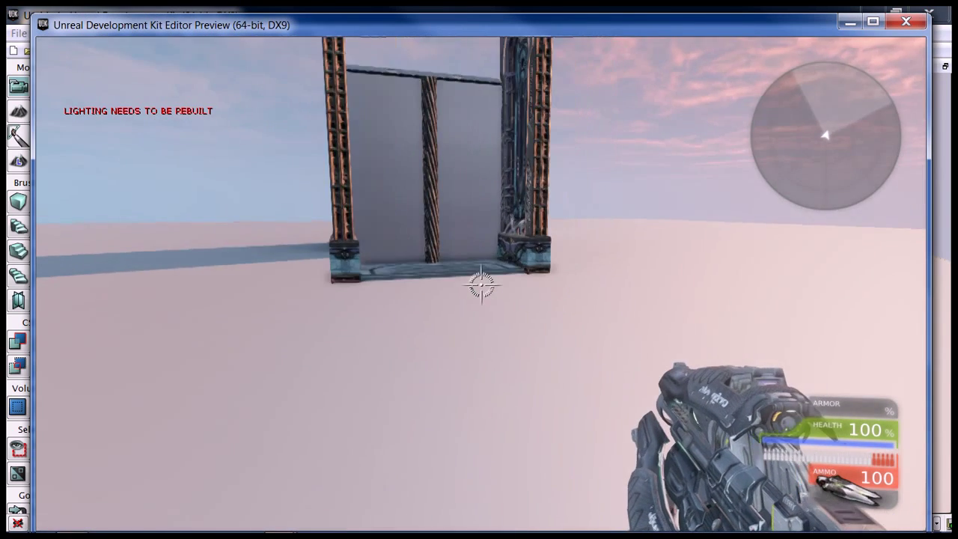
key("w")
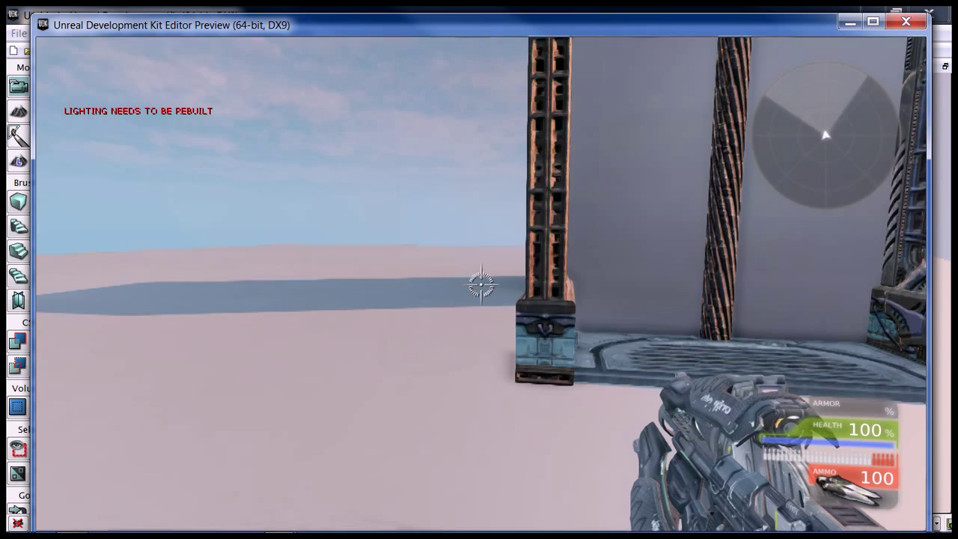
Spawn bots in the running preview with the addbots console command
key("grave")
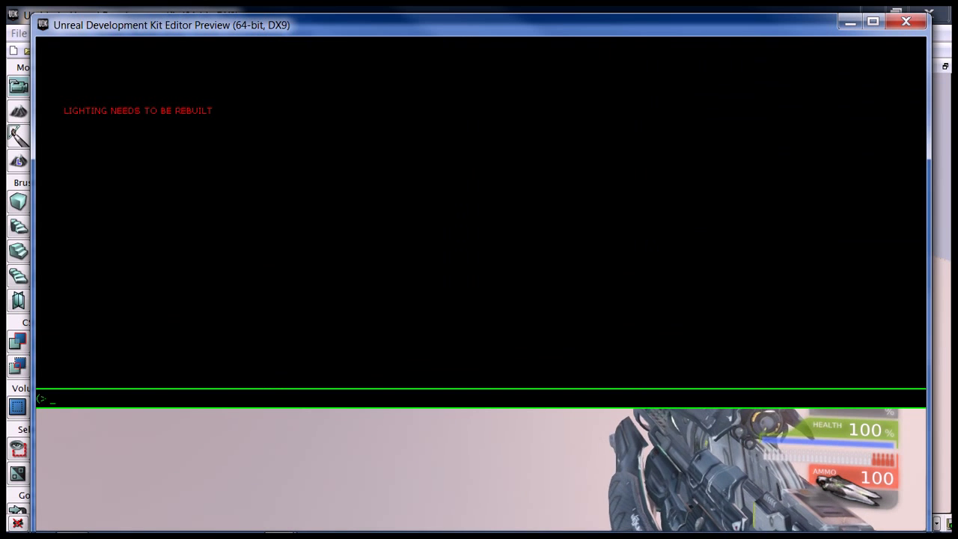
type("admin")
key("BackSpace")
key("BackSpace")
key("BackSpace")
type("dBots")
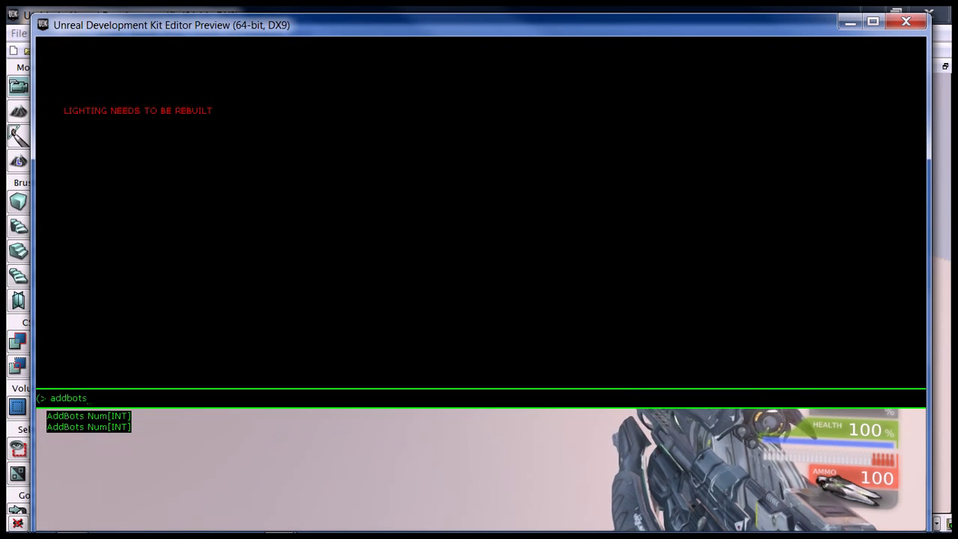
key("grave")
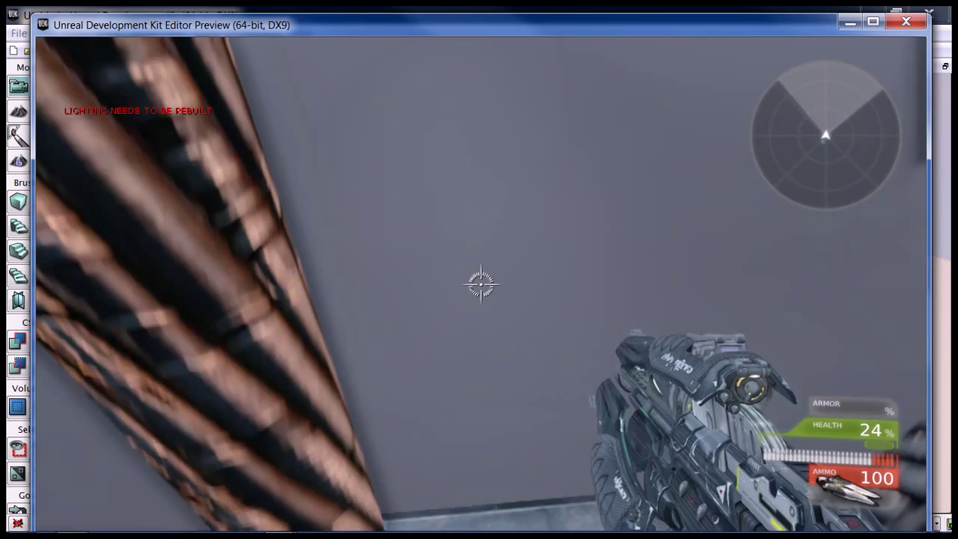
Back away from the lift on top of the raised block and watch whether a bot rides the elevator up
key("s")
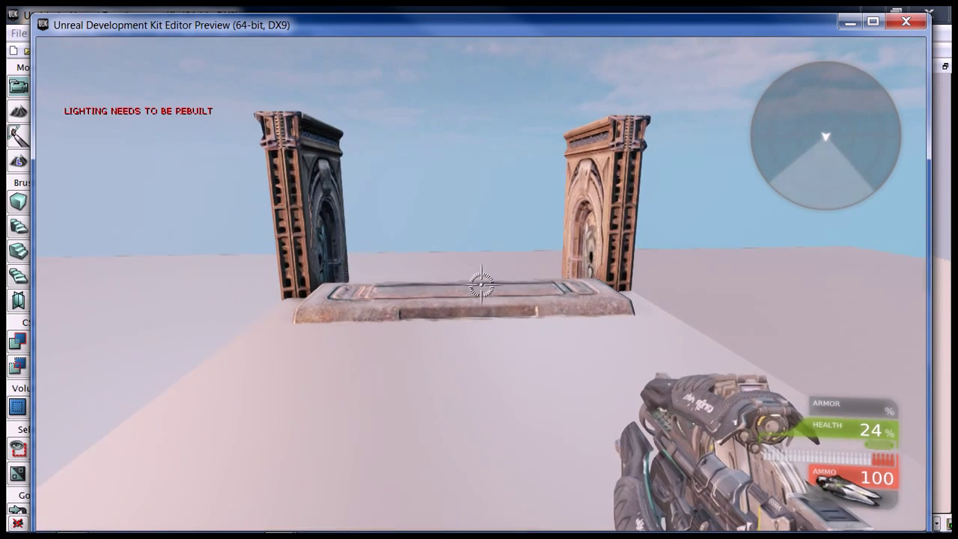
key("s")
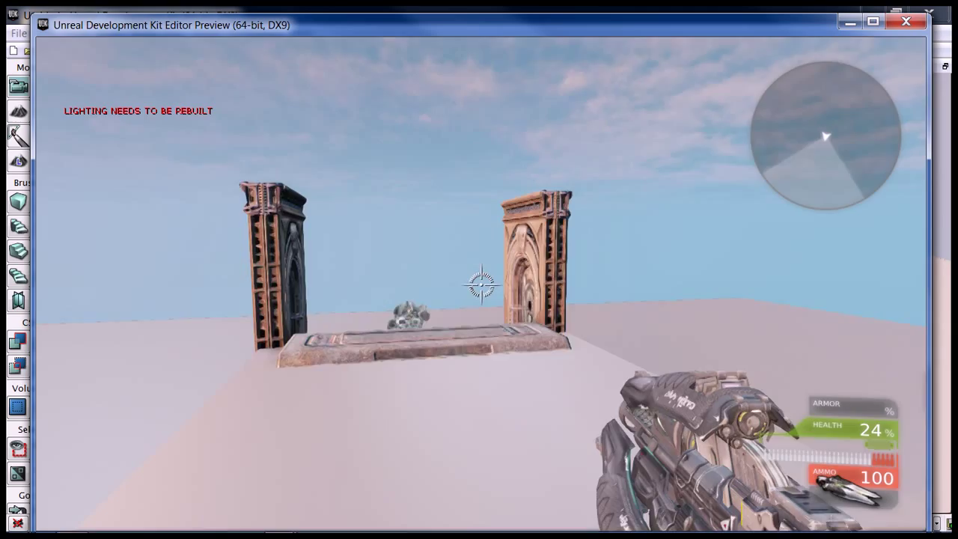